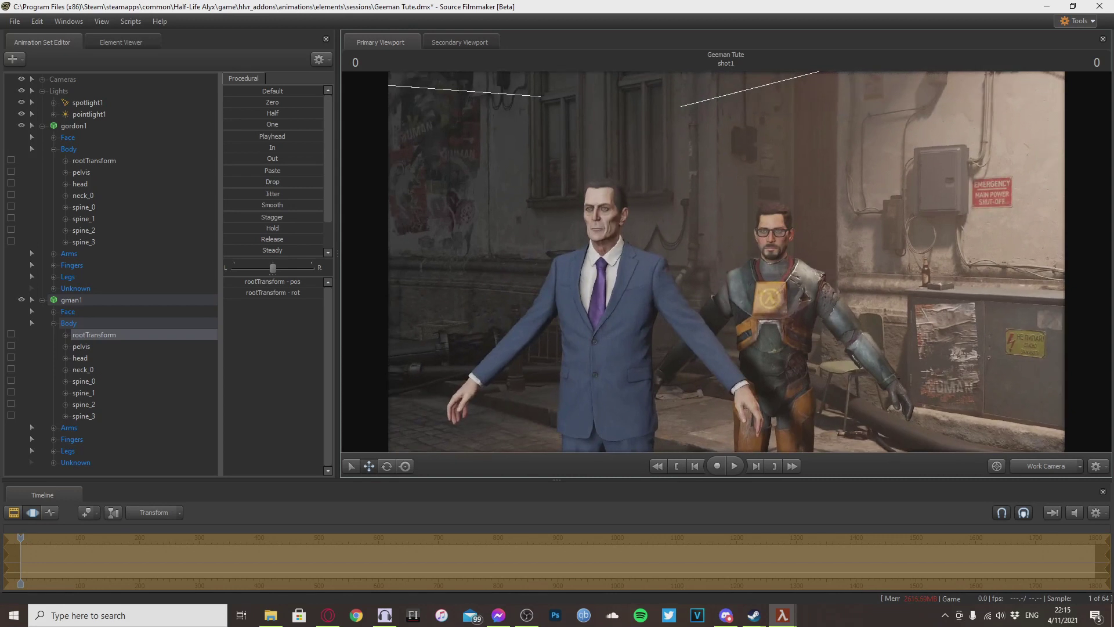
- Collapse the gordon1 and gman1 animation sets
key(ctrl)
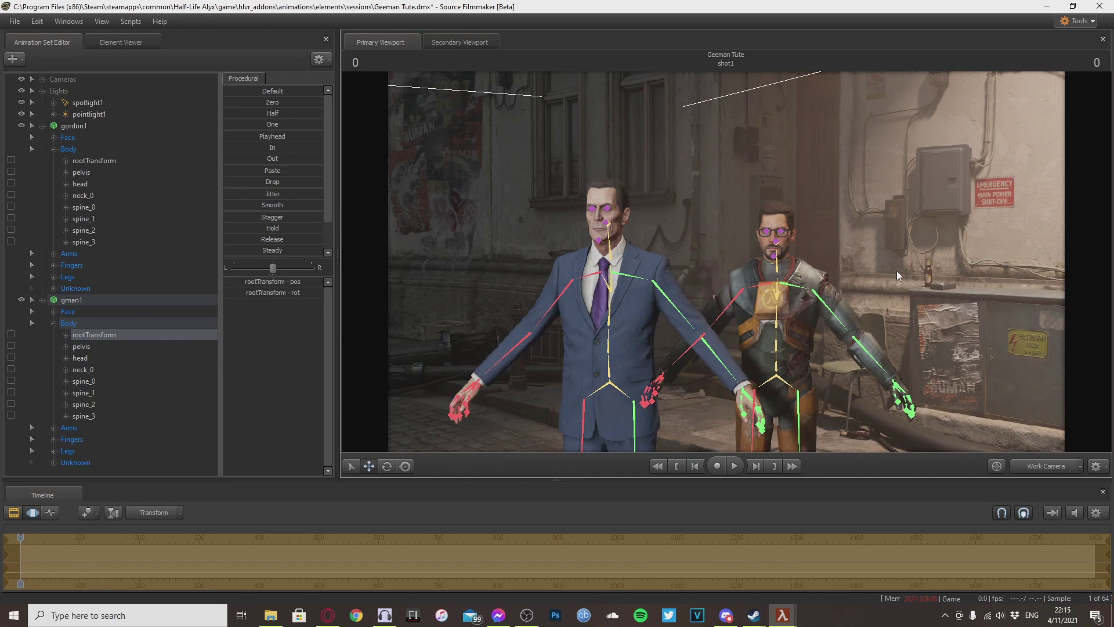
mouse_move(897, 271)
mouse_down()
mouse_move(1044, 296)
mouse_move(887, 290)
mouse_up()
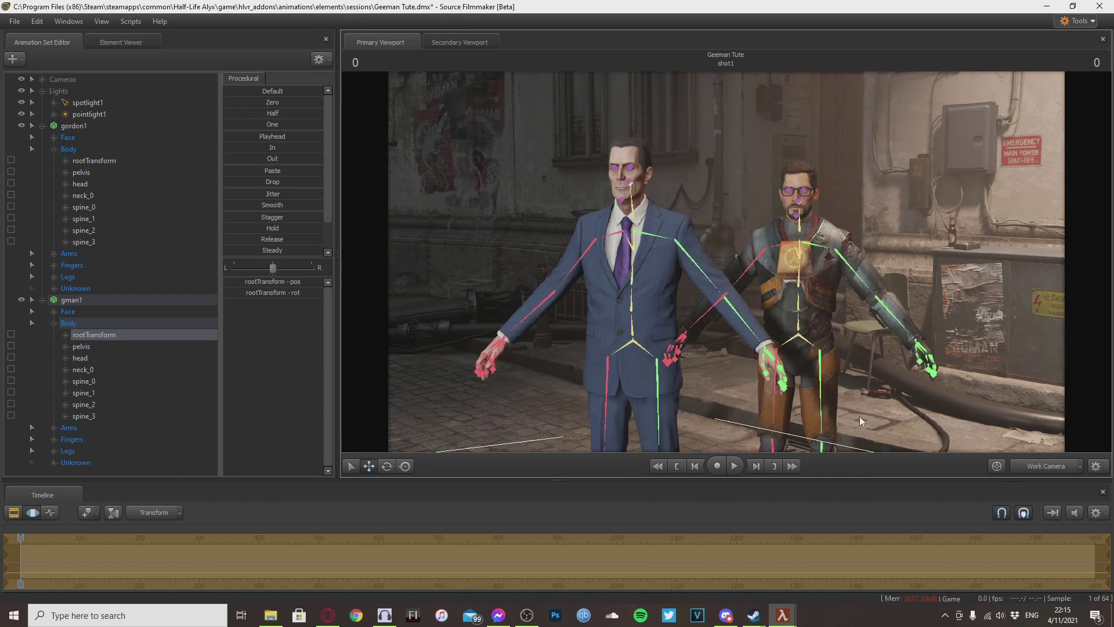
mouse_move(849, 398)
mouse_down()
mouse_move(803, 380)
mouse_move(836, 343)
mouse_move(783, 374)
mouse_move(846, 396)
mouse_up()
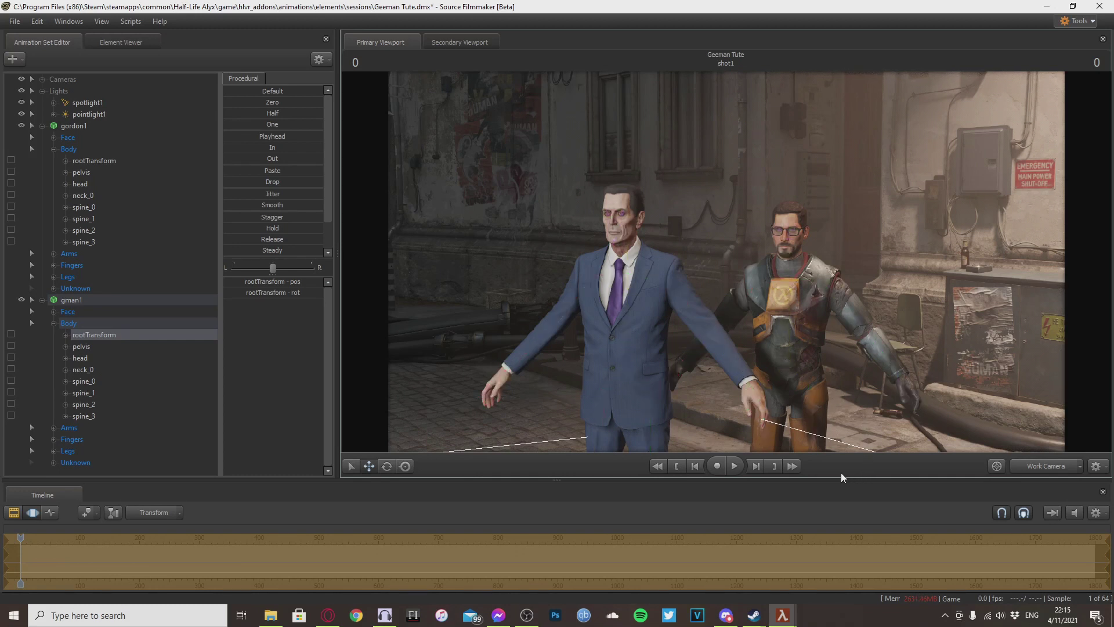
click(42, 126)
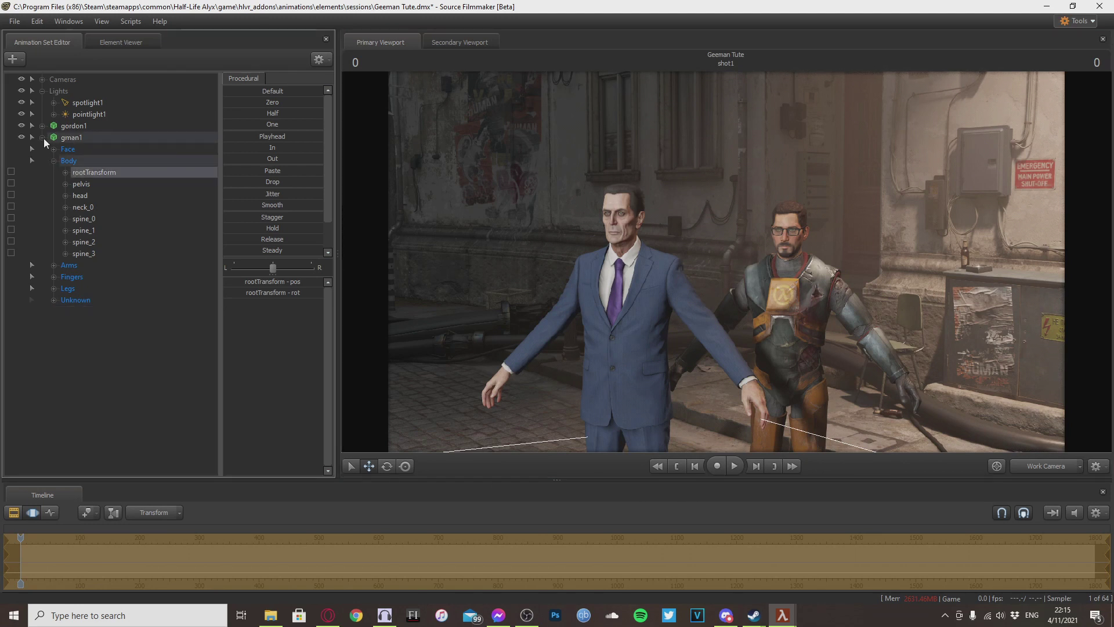
click(42, 137)
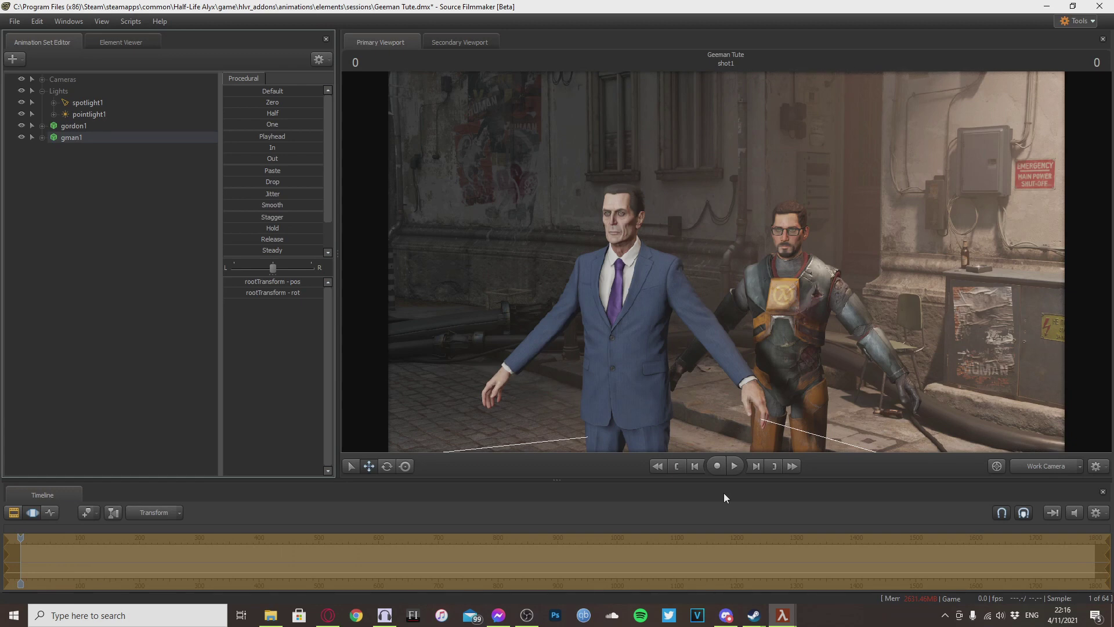
- Start creating an animation set for a new model and select citizens_male.vmdl from the models filtered by _male
right_click(108, 234)
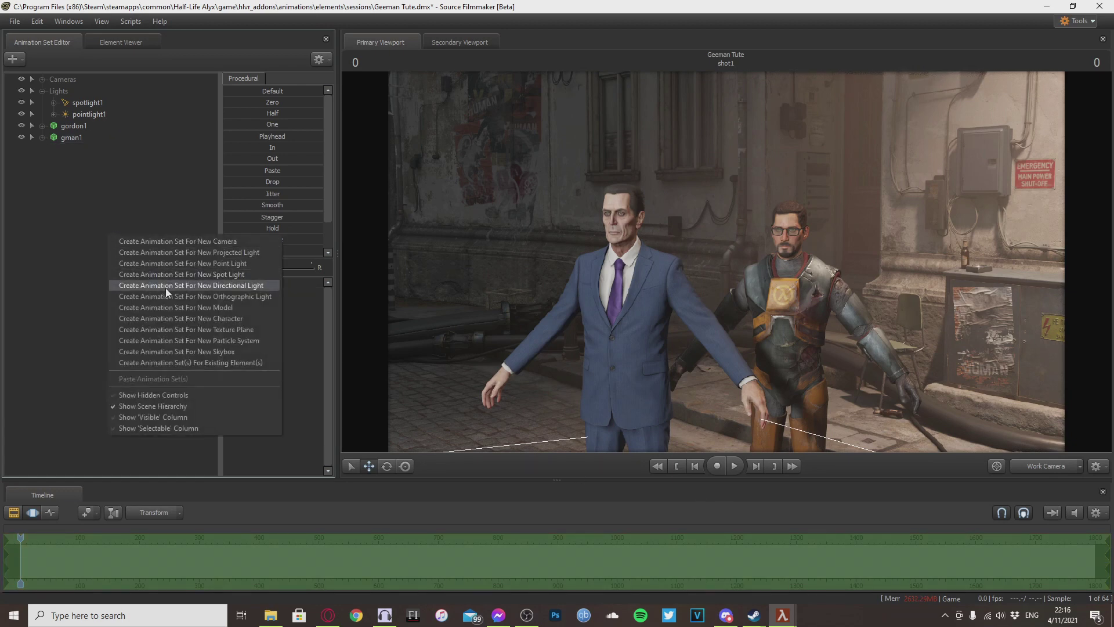
click(186, 303)
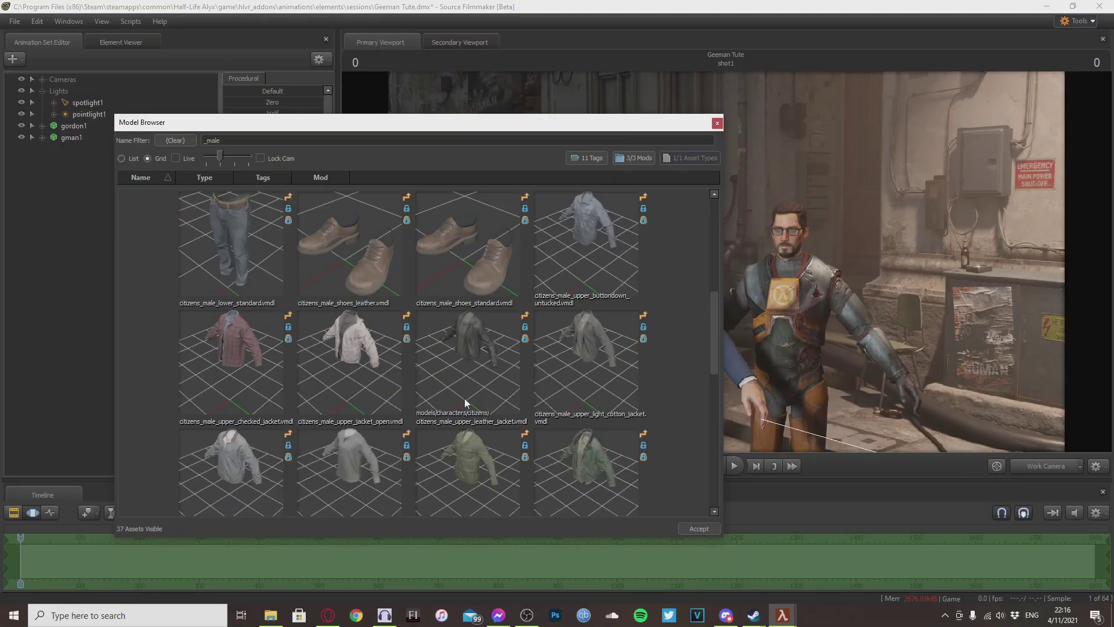
scroll(465, 403, up, 3)
click(356, 308)
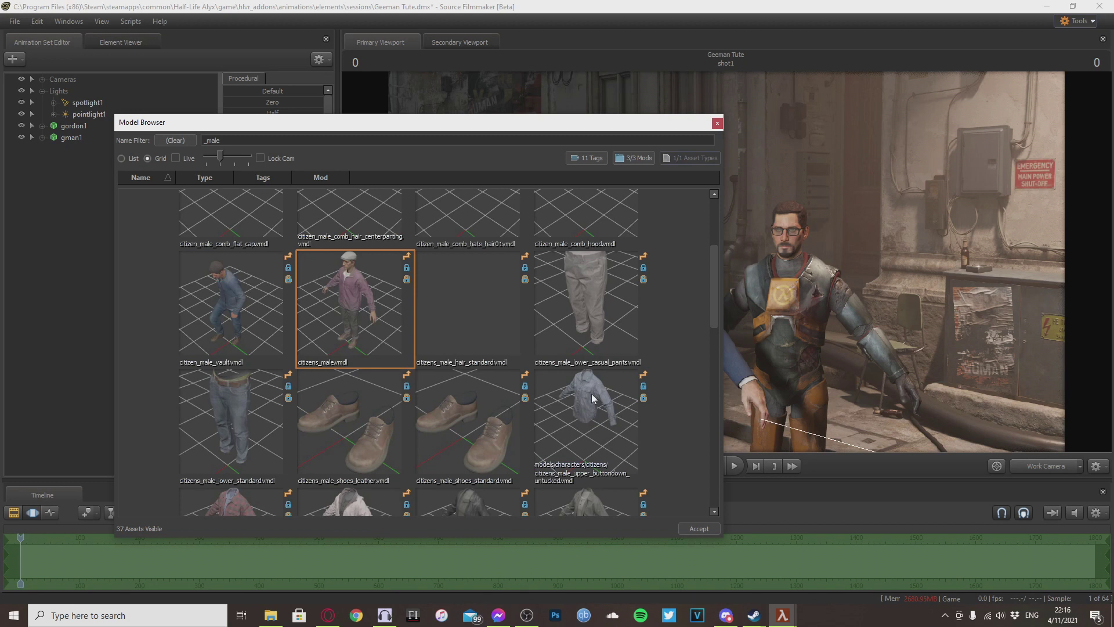
click(556, 284)
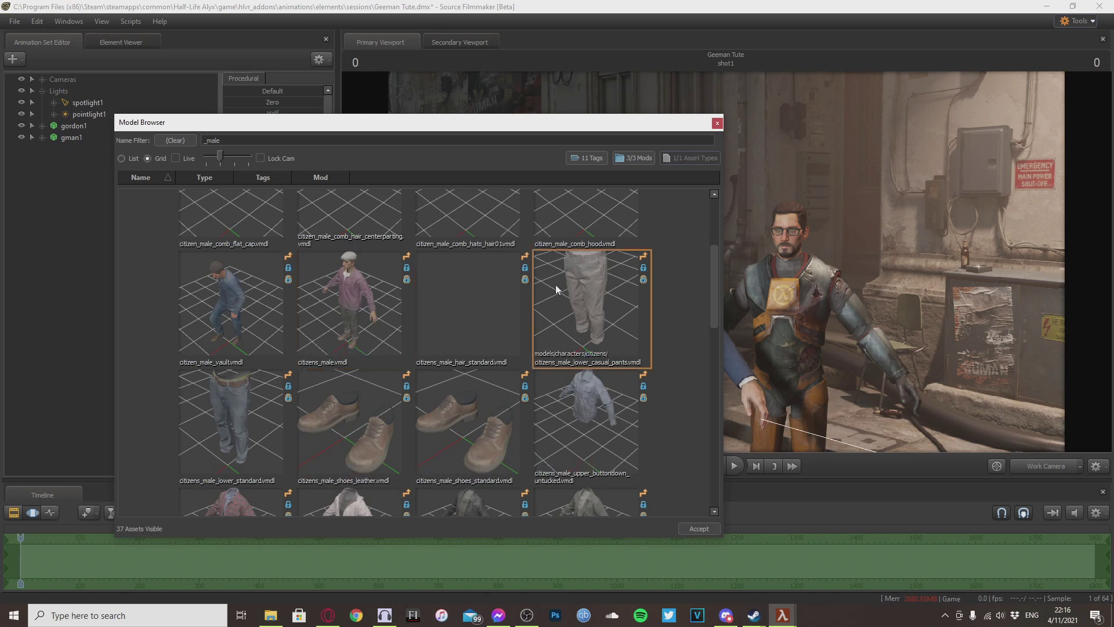
click(386, 294)
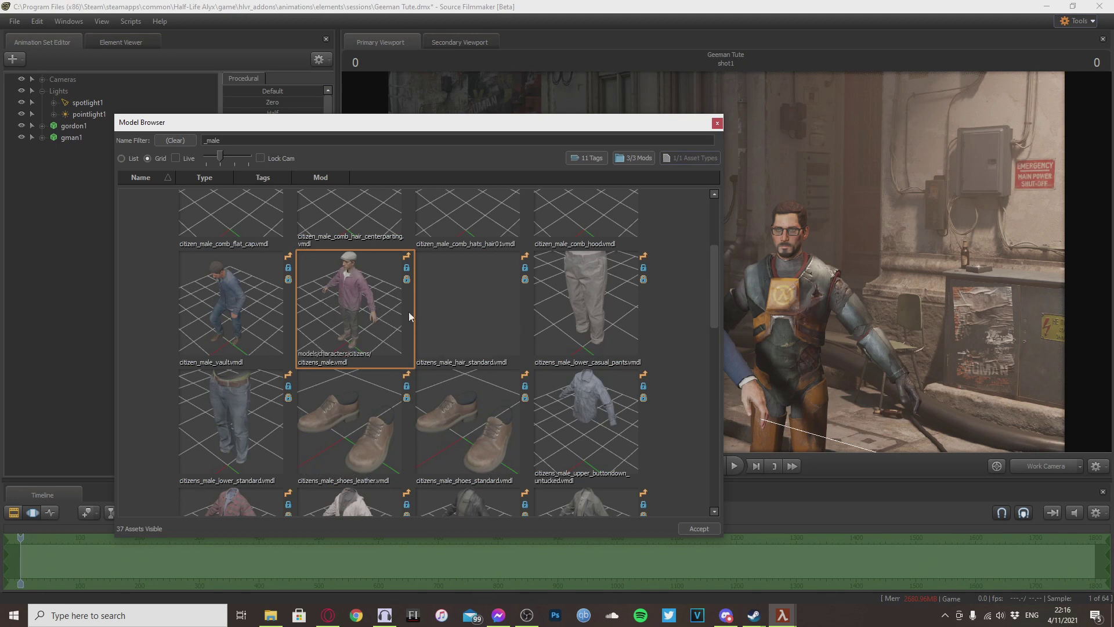
- Include citizen_male_comb_hats_hair01, citizens_male_lower_casual_pants, citizens_male_shoes_standard and citizens_male_upper_light_cotton_jacket in the selection and create the animation sets
scroll(432, 297, up, 3)
scroll(431, 297, down, 3)
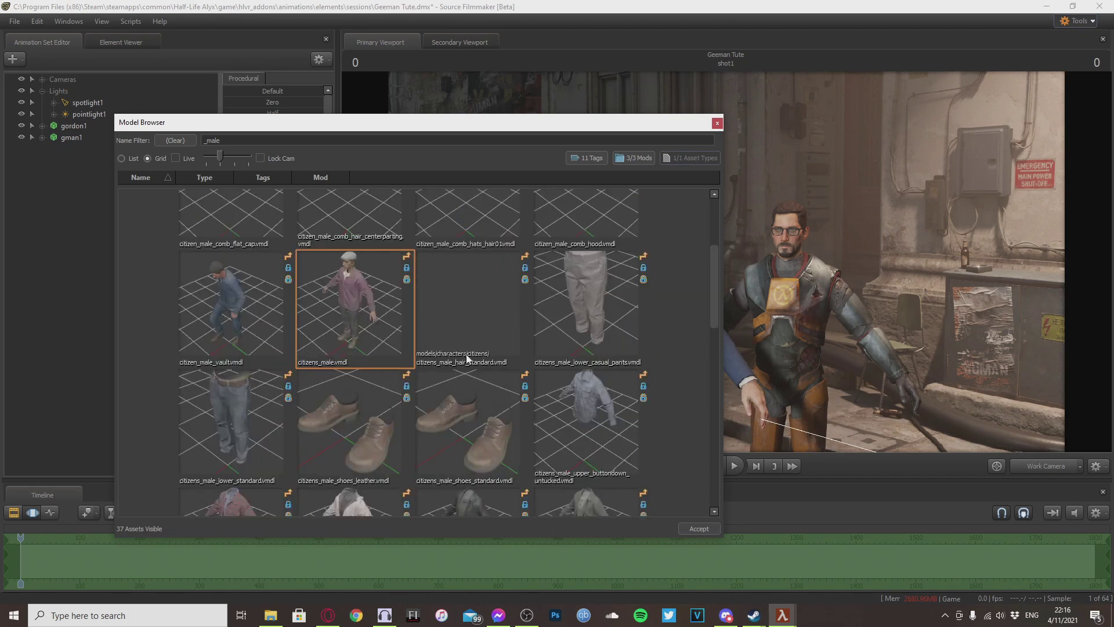
scroll(475, 218, up, 1)
scroll(597, 378, down, 3)
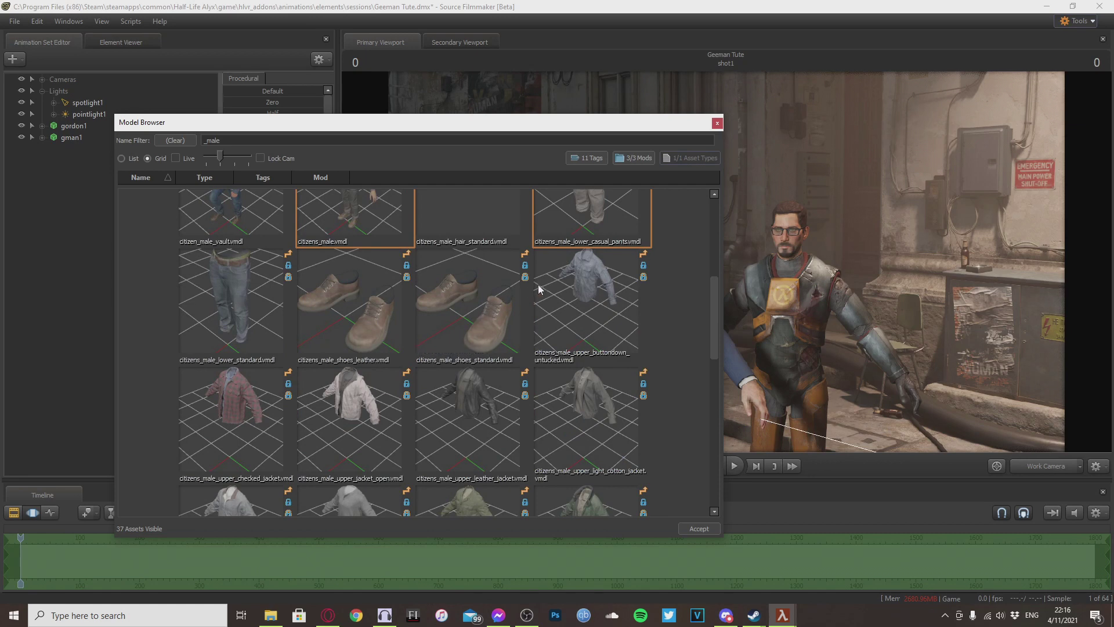
scroll(513, 313, up, 1)
scroll(580, 378, down, 1)
ctrl+click(481, 339)
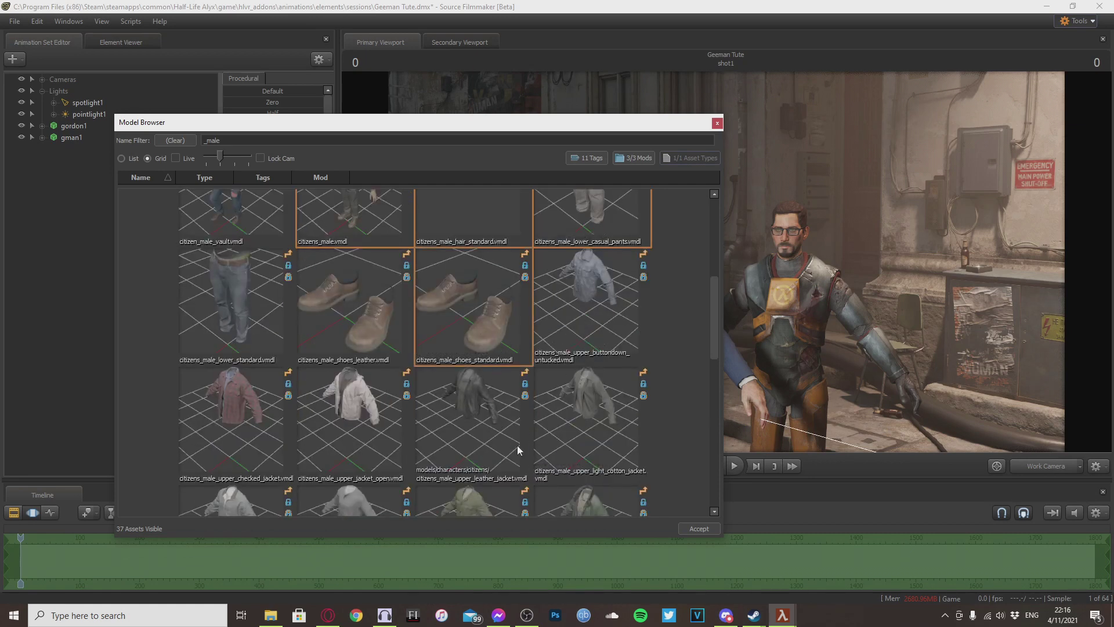
ctrl+click(584, 426)
scroll(577, 410, down, 2)
scroll(576, 410, up, 4)
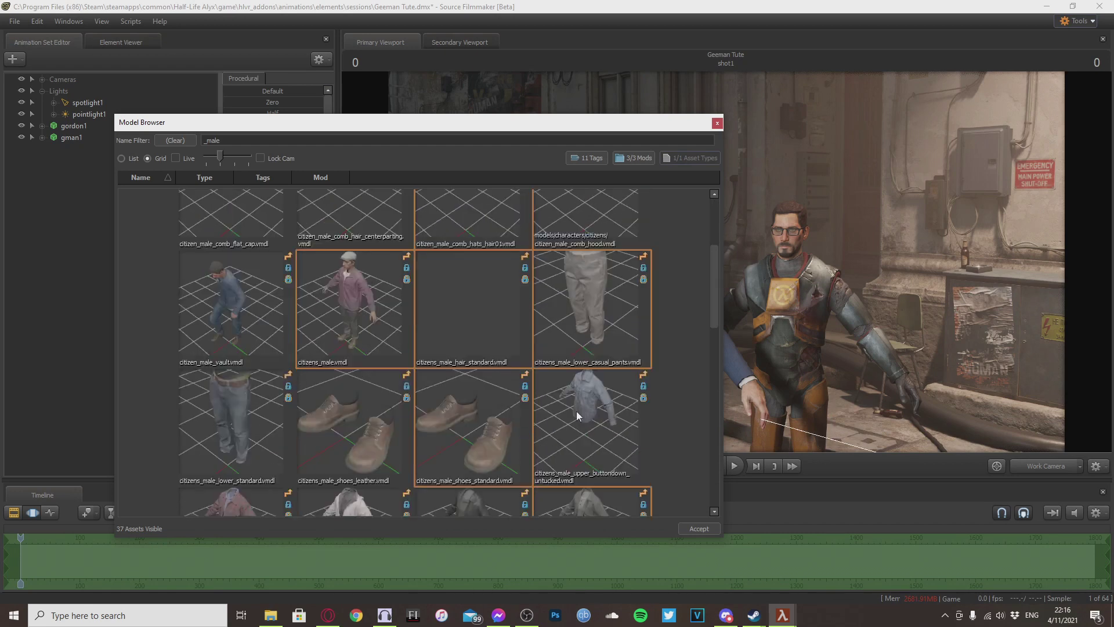
click(704, 529)
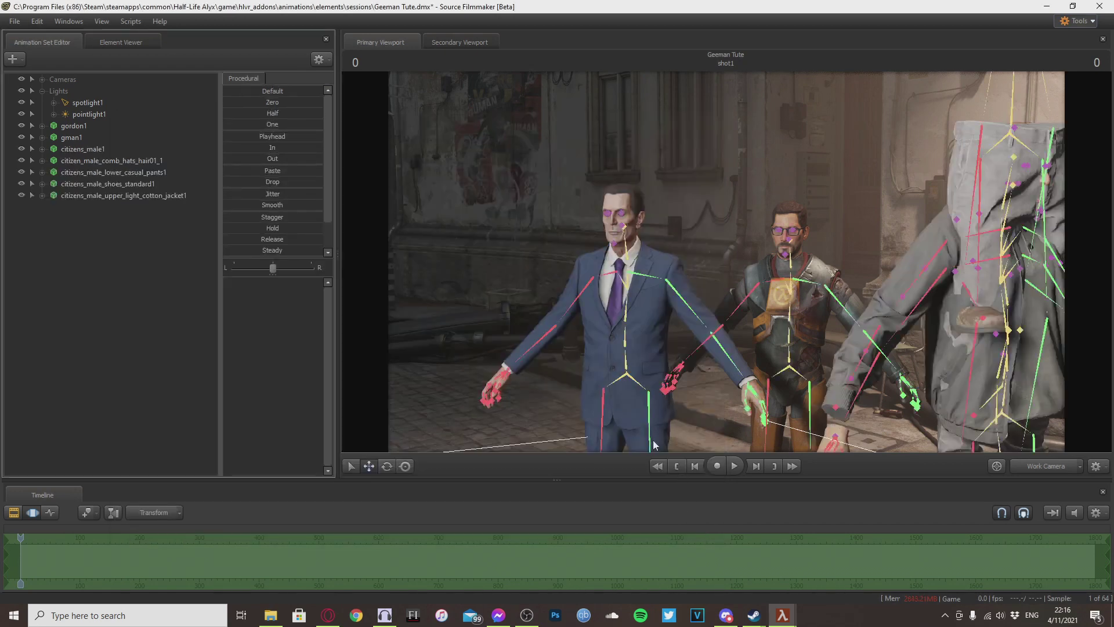
- Examine the newly added citizen parts in the viewport and check the jacket's bones
key(s)
drag(497, 268, 618, 287)
key(d)
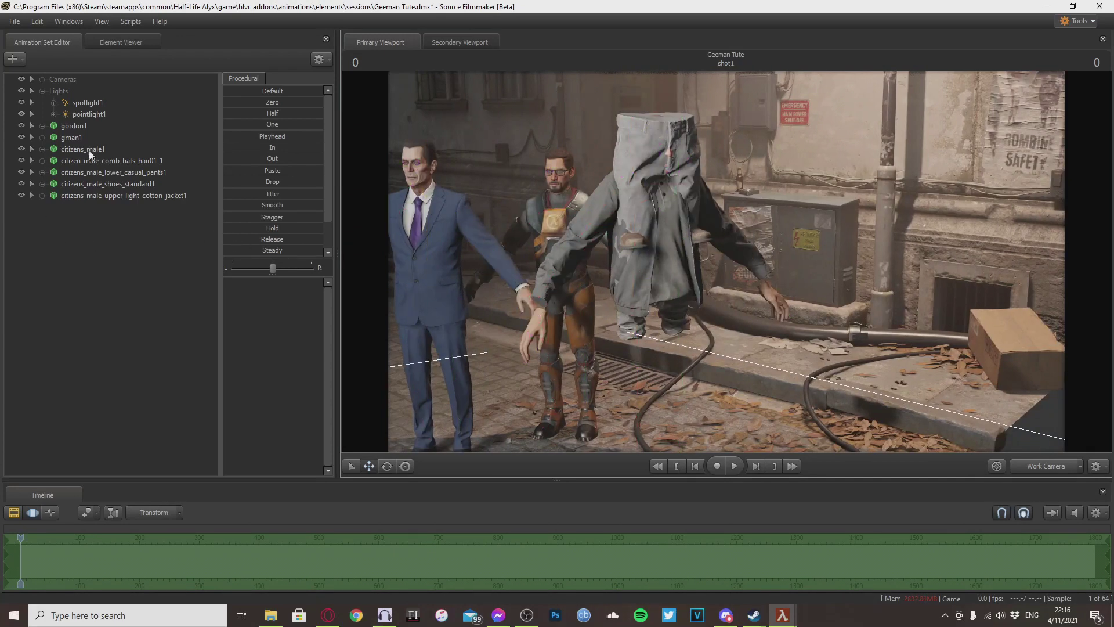
drag(606, 408, 676, 406)
key(a)
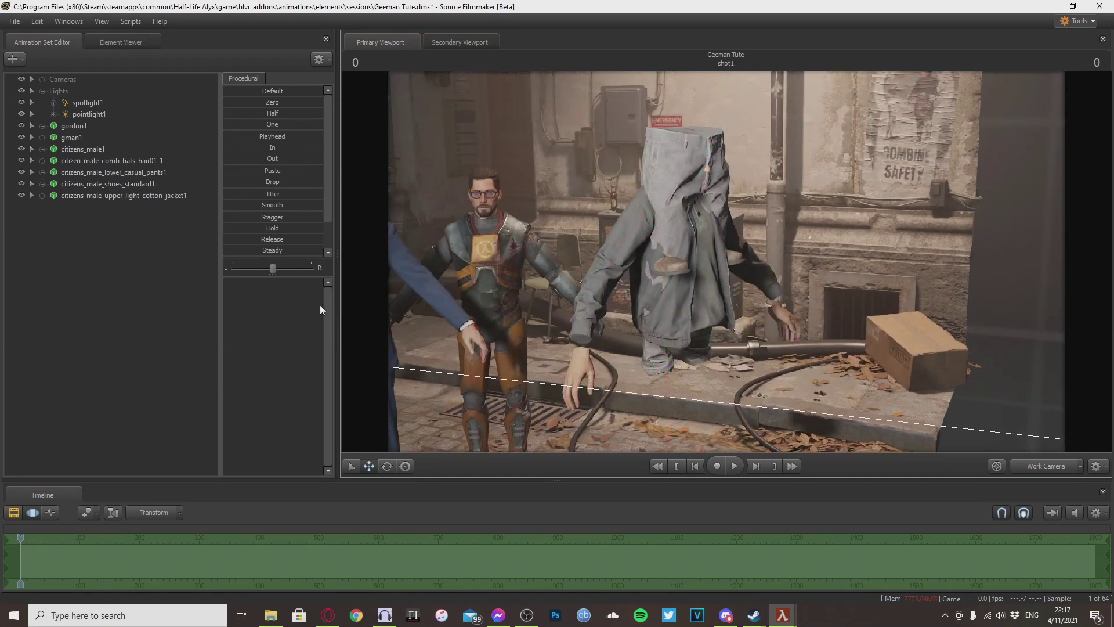
click(80, 196)
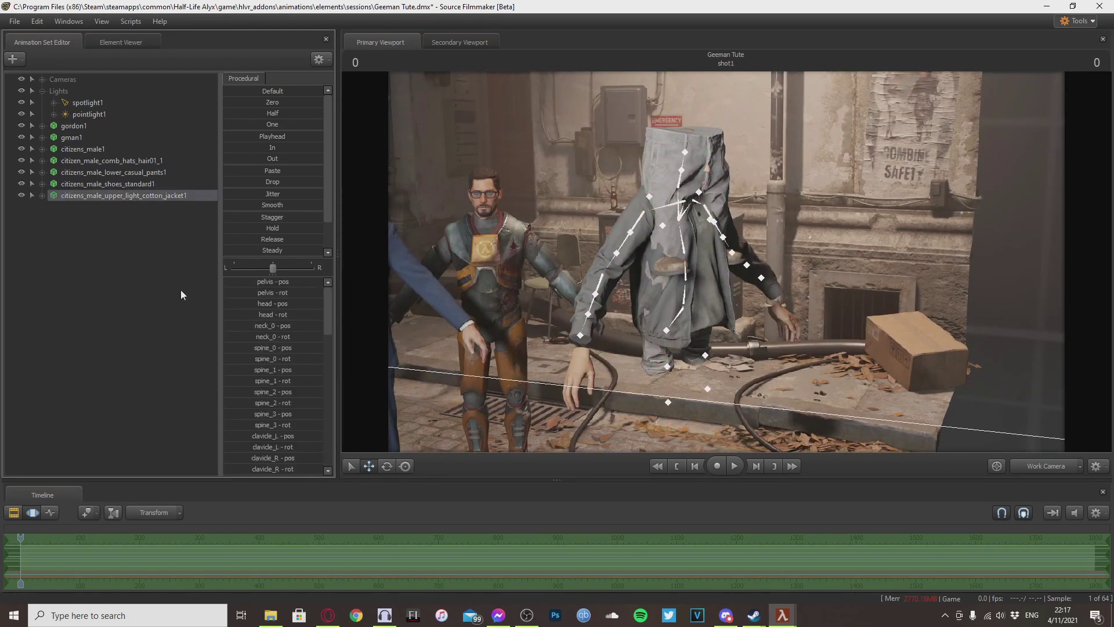
click(130, 212)
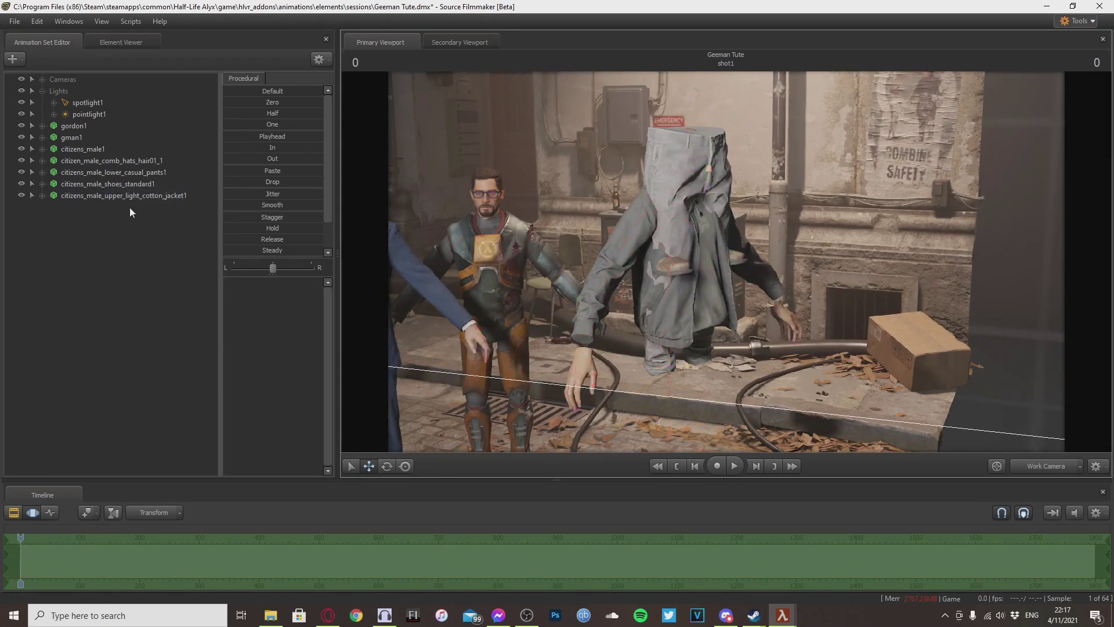
- Lock the citizen's hair, pants, shoes and jacket animation sets to citizens_male1
click(90, 150)
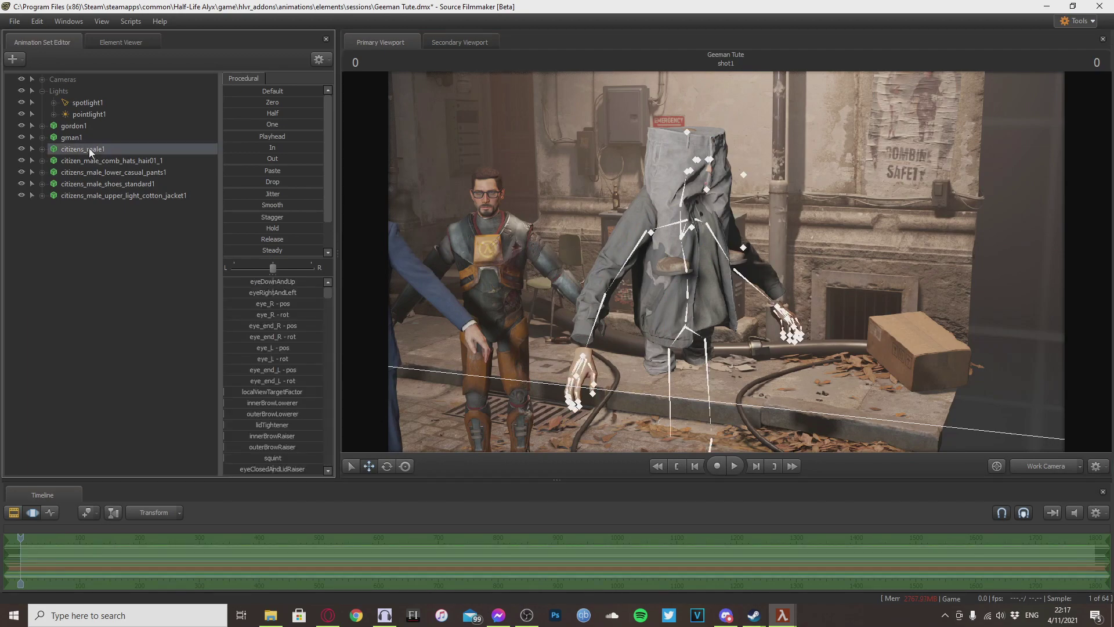
alt+drag(667, 249, 551, 275)
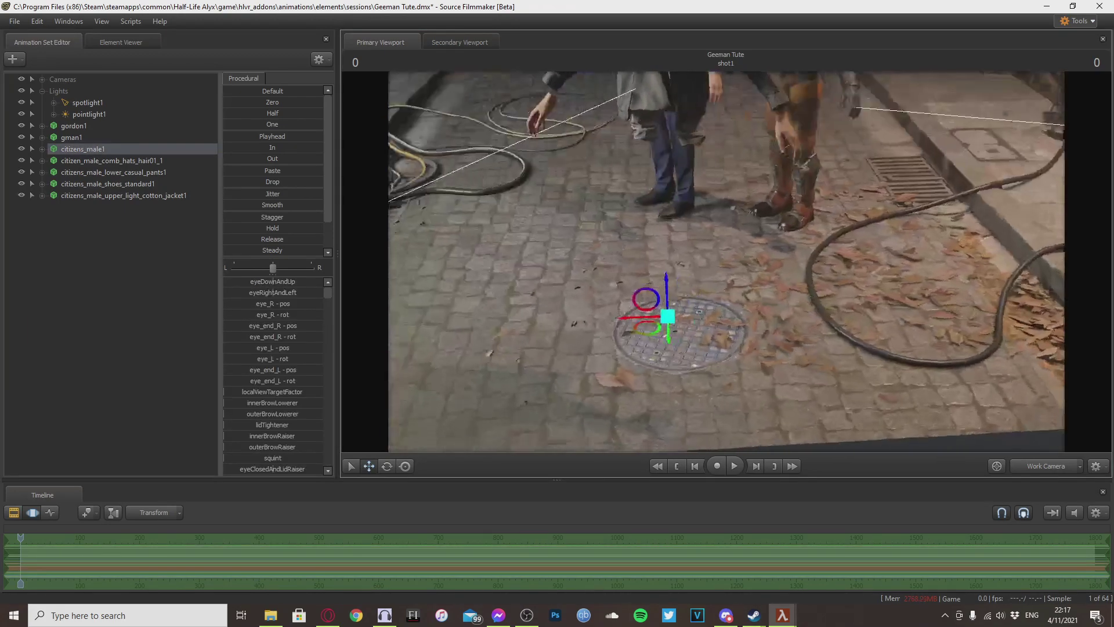
alt+drag(740, 315, 823, 252)
drag(692, 342, 754, 307)
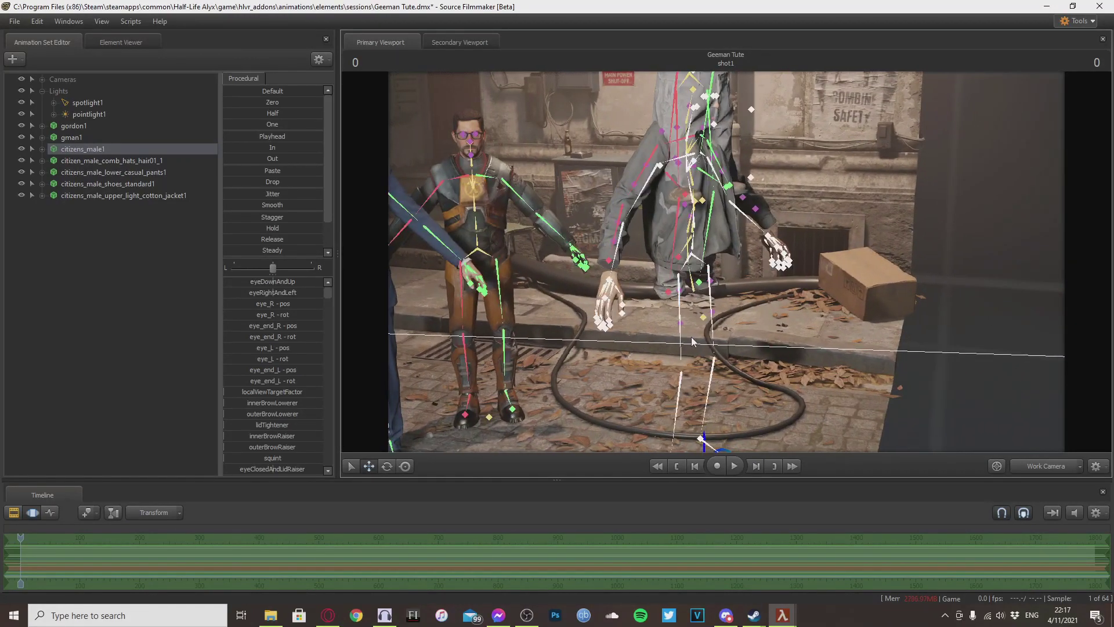
alt+drag(692, 343, 440, 319)
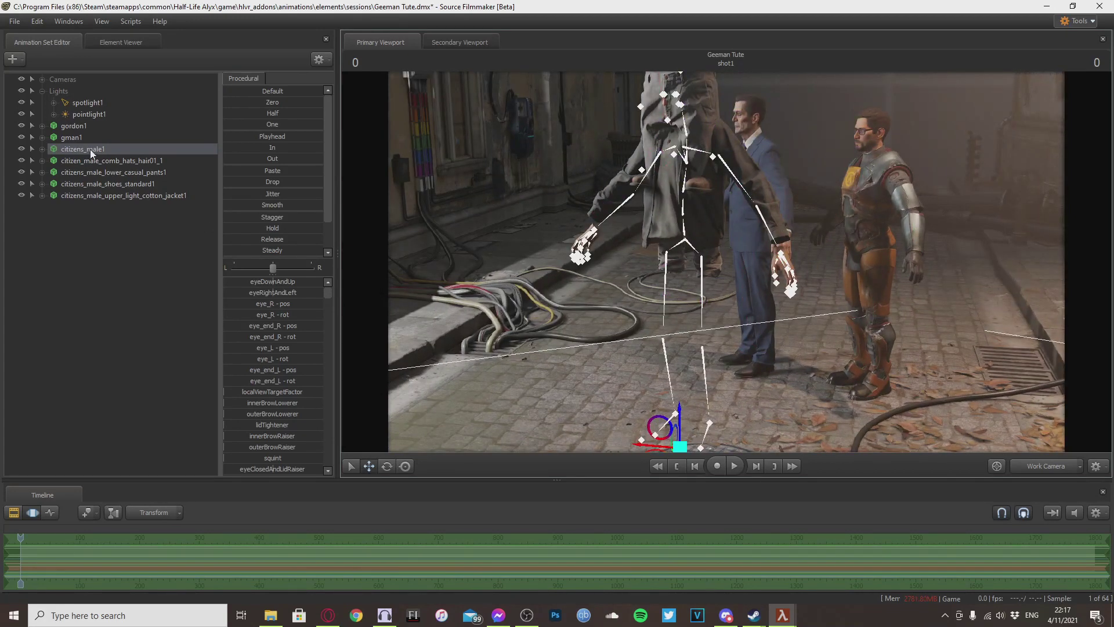
drag(89, 149, 101, 159)
drag(94, 150, 99, 195)
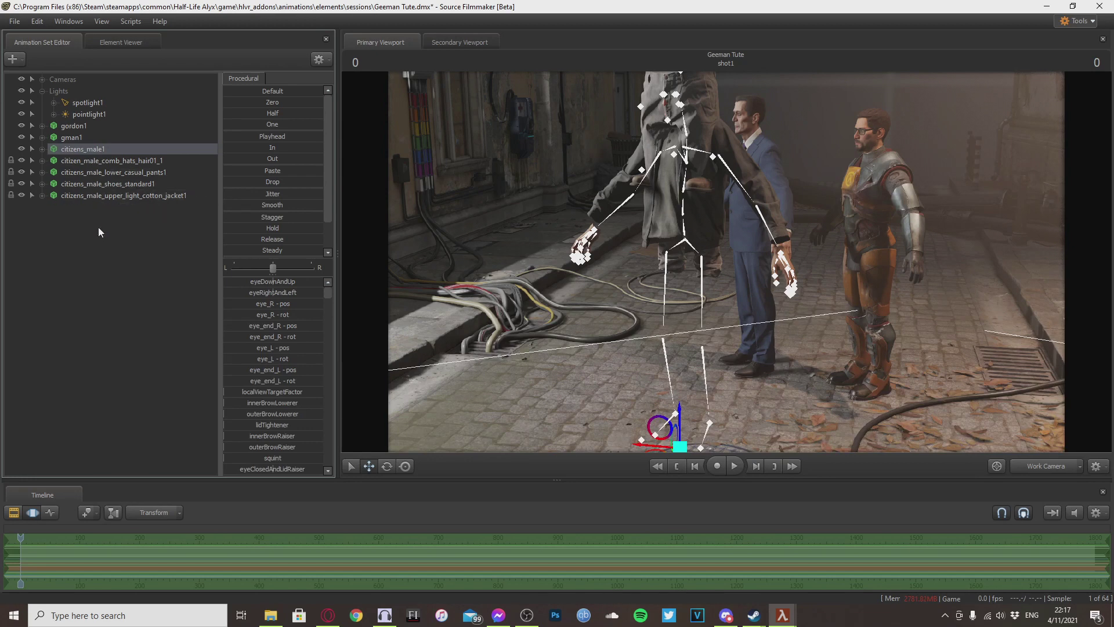
- Make the citizen's hair, pants, shoes and jacket animation sets unselectable in the viewport
drag(495, 284, 545, 280)
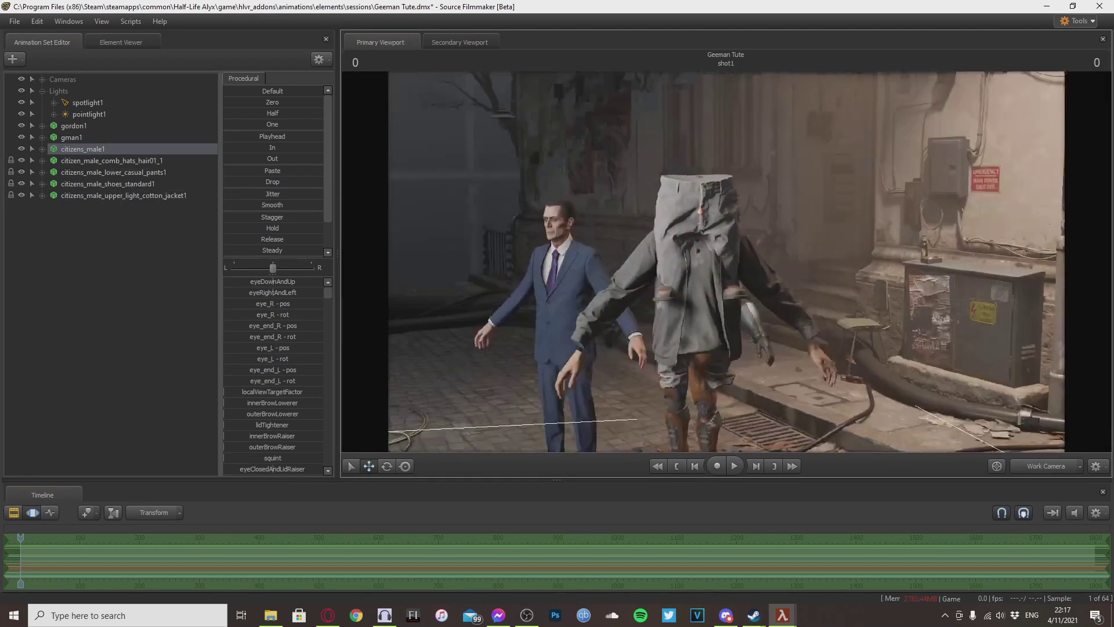
drag(450, 304, 538, 354)
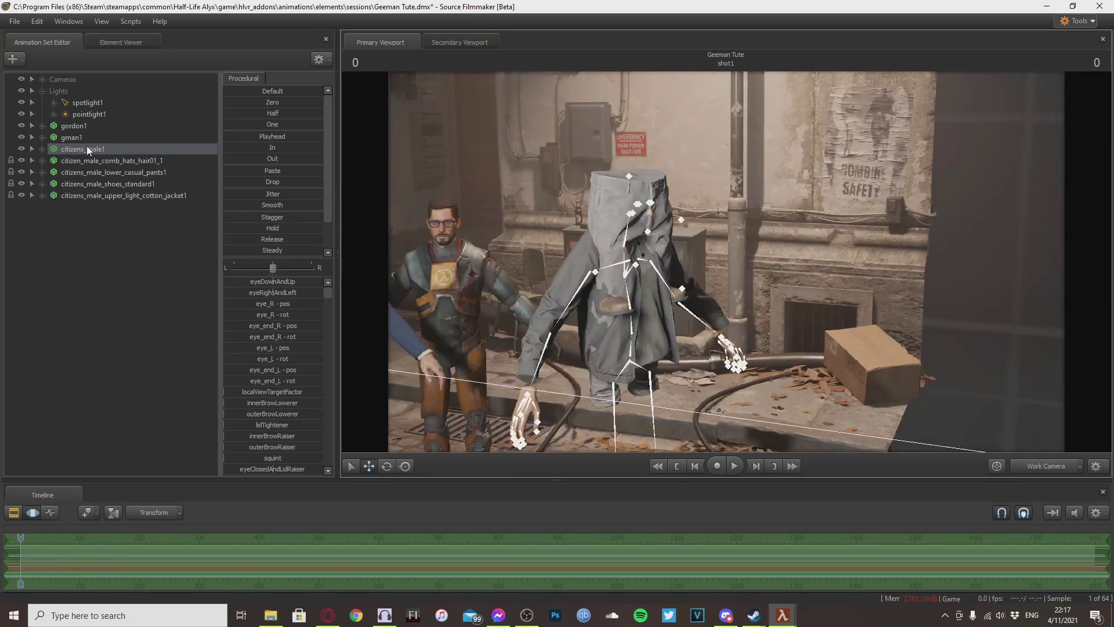
click(99, 160)
click(106, 172)
click(113, 184)
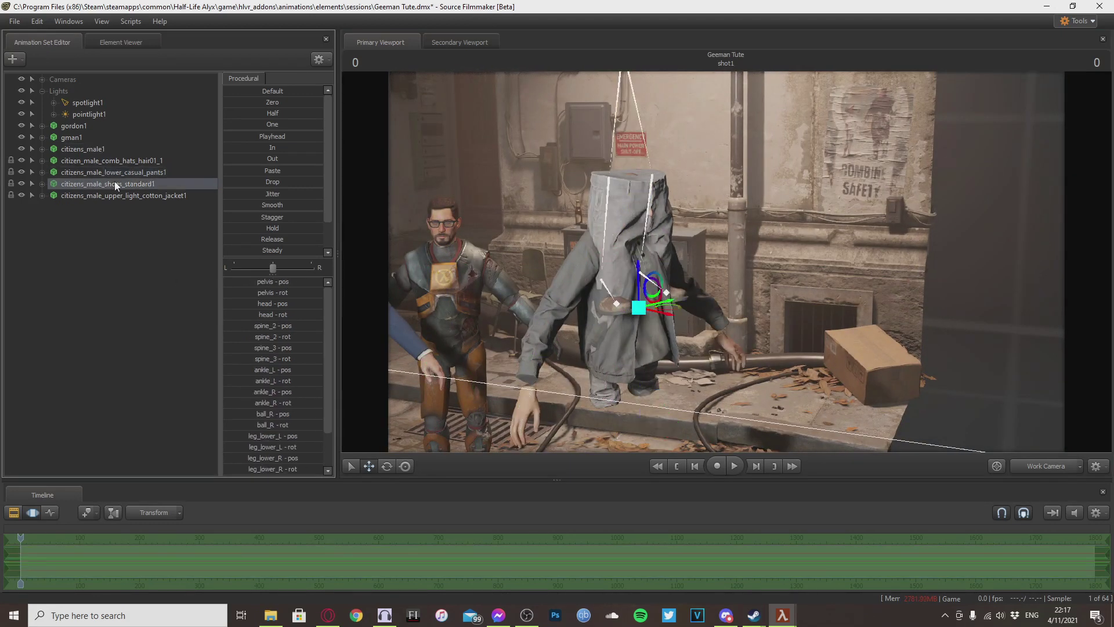
click(122, 195)
click(134, 246)
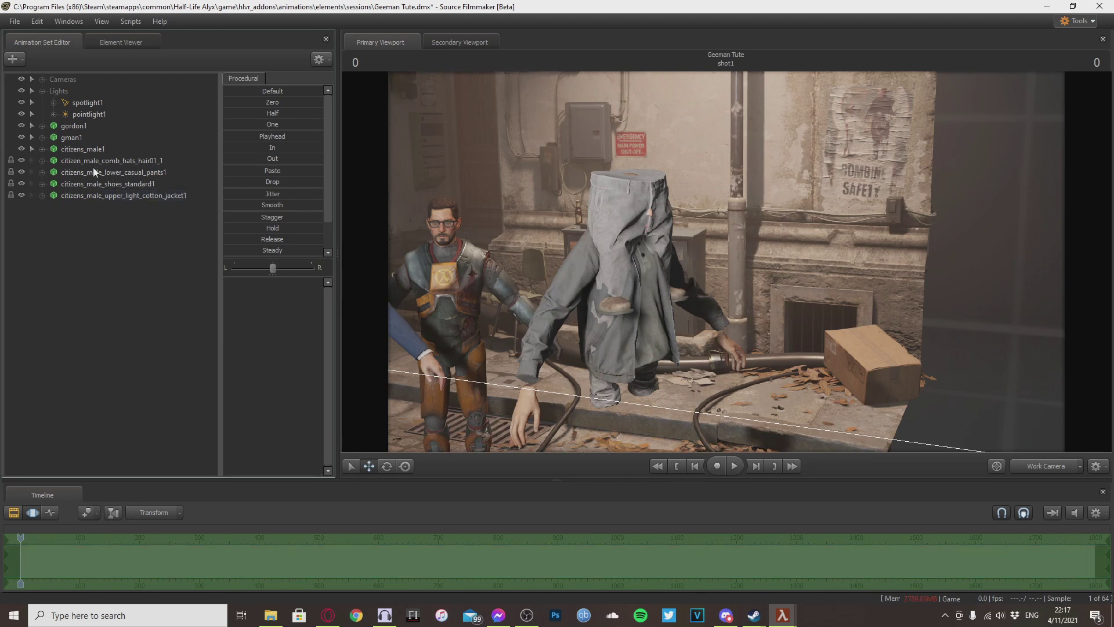
- Select the citizen's hair, pants, shoes and jacket animation sets together and apply the Zero preset at full strength
click(115, 159)
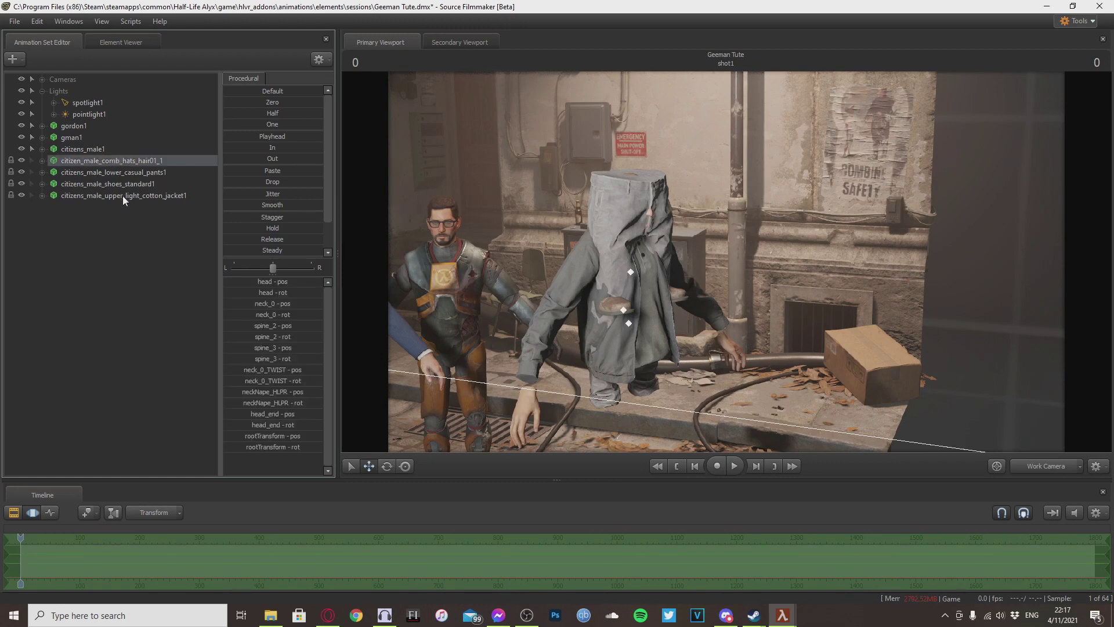
shift+click(123, 197)
drag(592, 340, 533, 335)
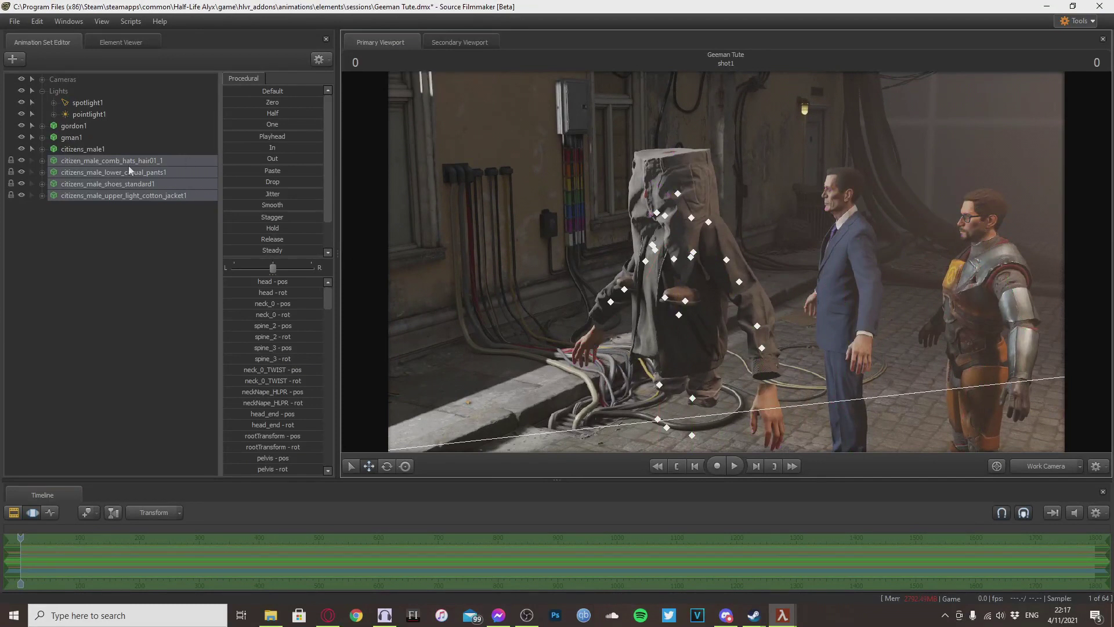
click(99, 165)
shift+click(111, 196)
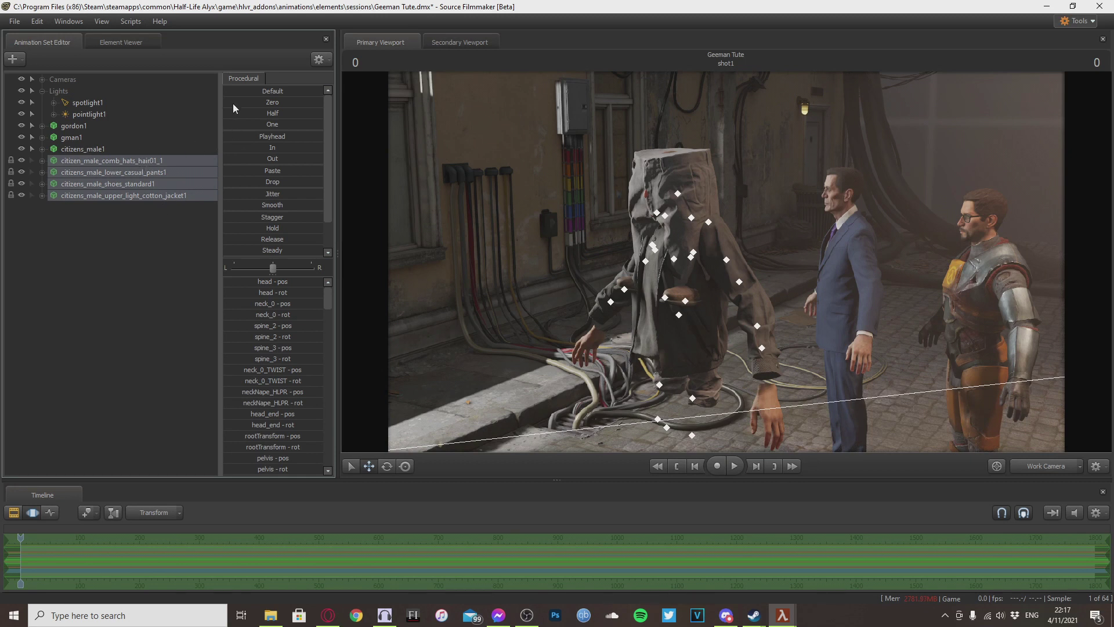
drag(233, 104, 323, 104)
- Check the dressed citizen's arm and leg bones in the viewport, select leg_upper_L, and collapse the citizens_male1 set
drag(502, 300, 685, 302)
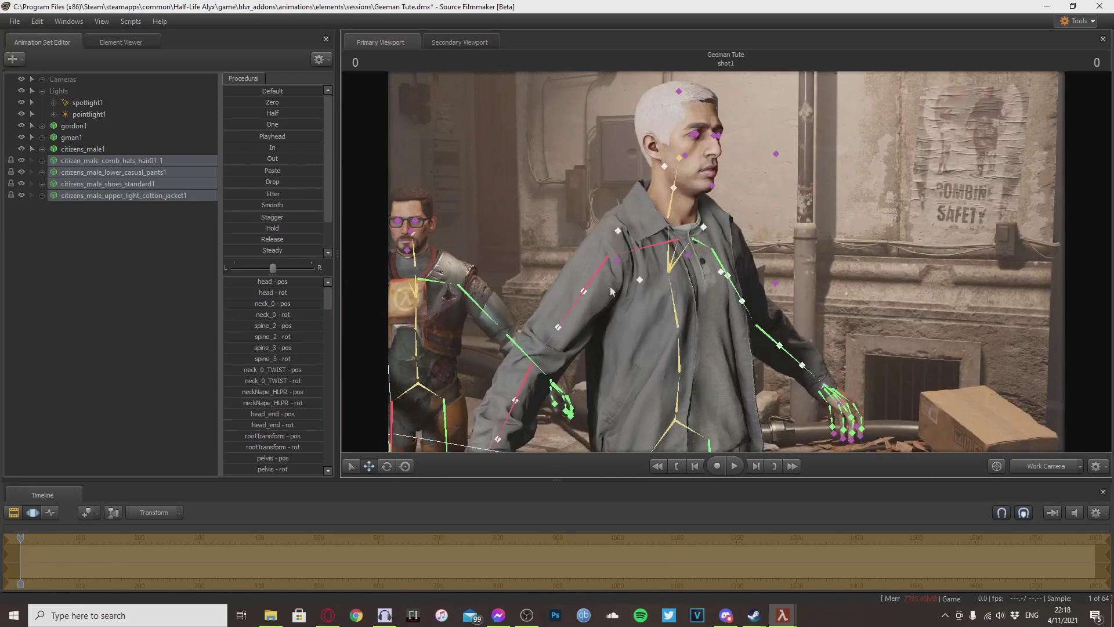
ctrl+click(717, 259)
ctrl+click(847, 215)
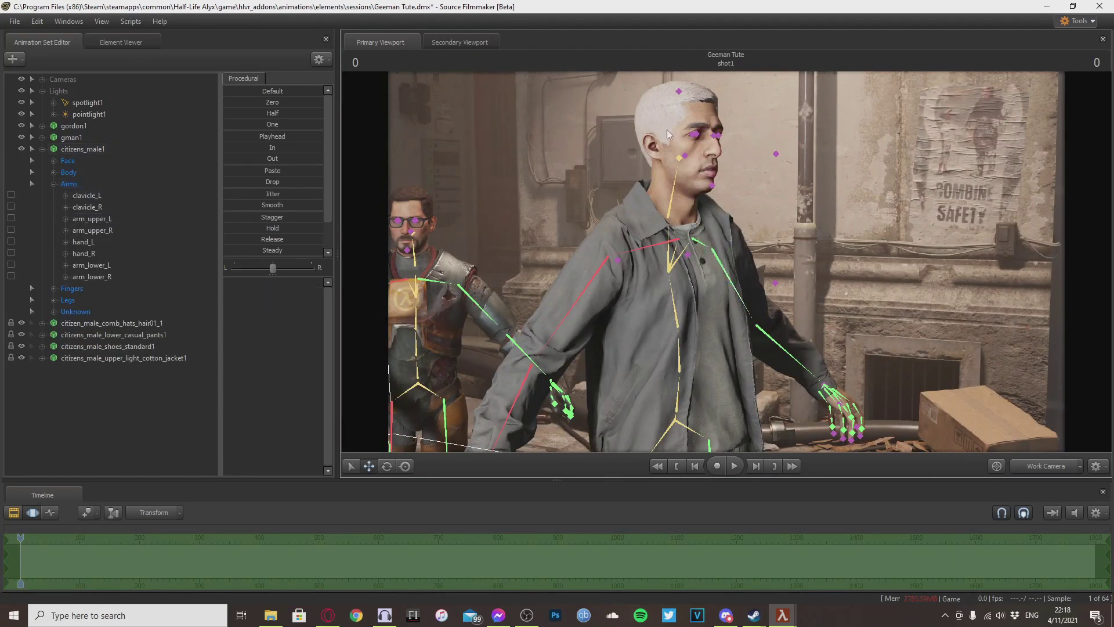
right_drag(847, 313, 827, 301)
drag(725, 261, 867, 325)
right_drag(842, 325, 641, 311)
click(623, 307)
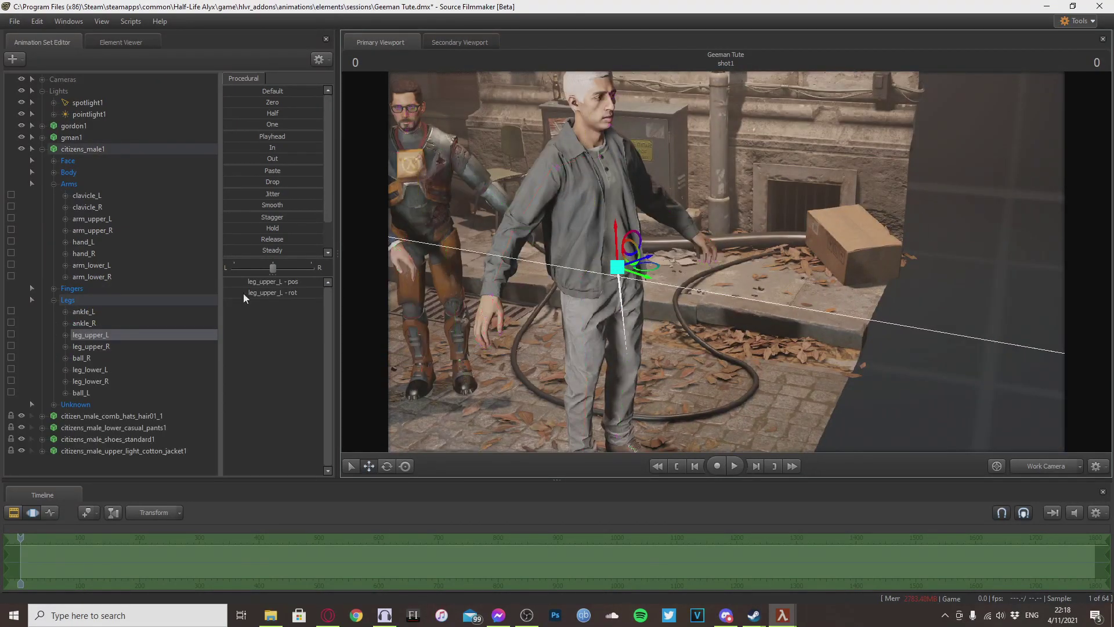
click(41, 149)
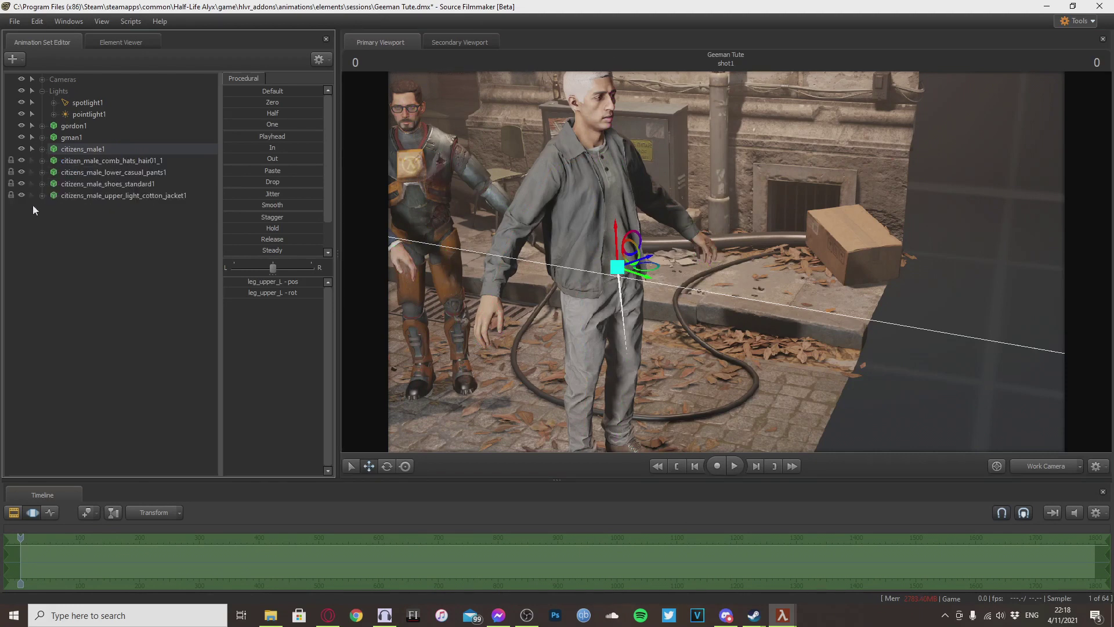
- Rotate citizens_male1's upper left leg, spine, pelvis and upper left arm bones to test that the clothing follows the skeleton
click(621, 304)
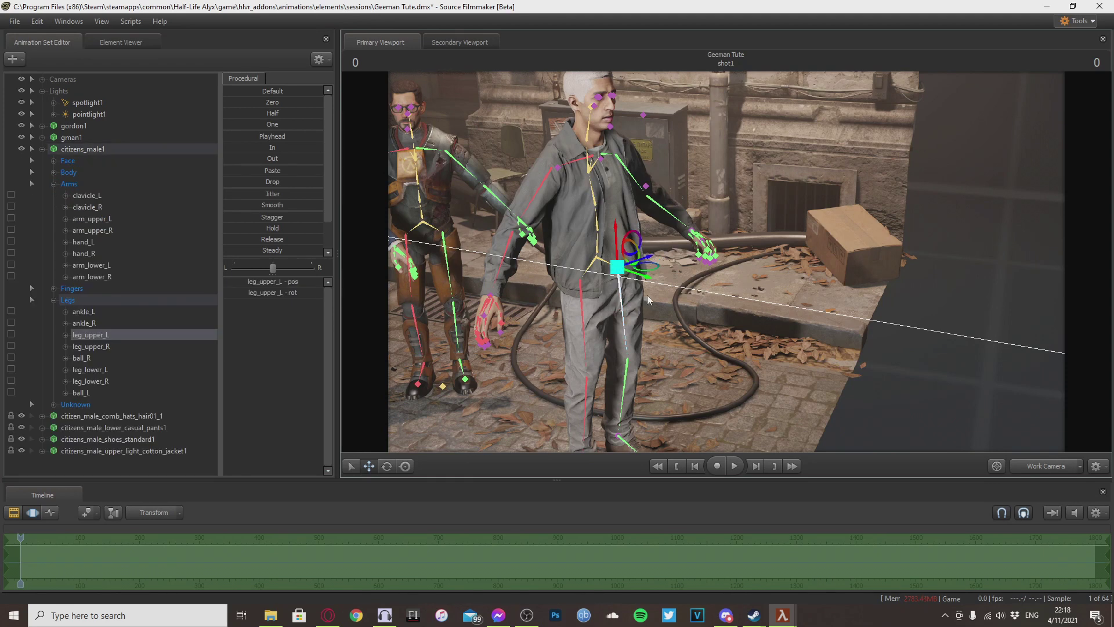
key(e)
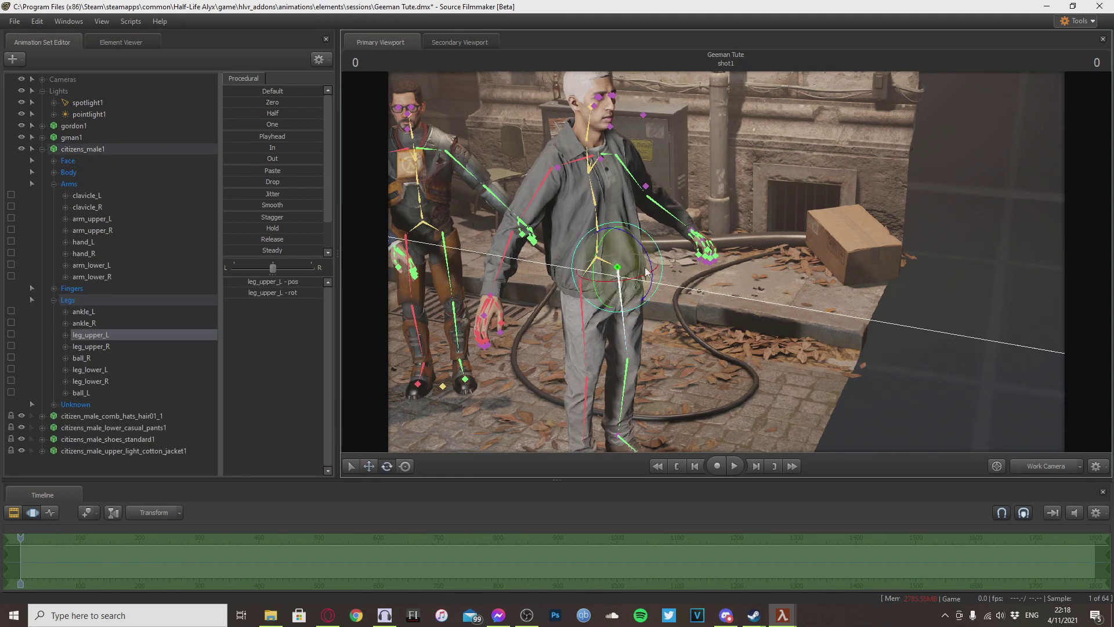
drag(649, 261, 558, 168)
ctrl+click(592, 189)
ctrl+click(596, 259)
ctrl+click(571, 187)
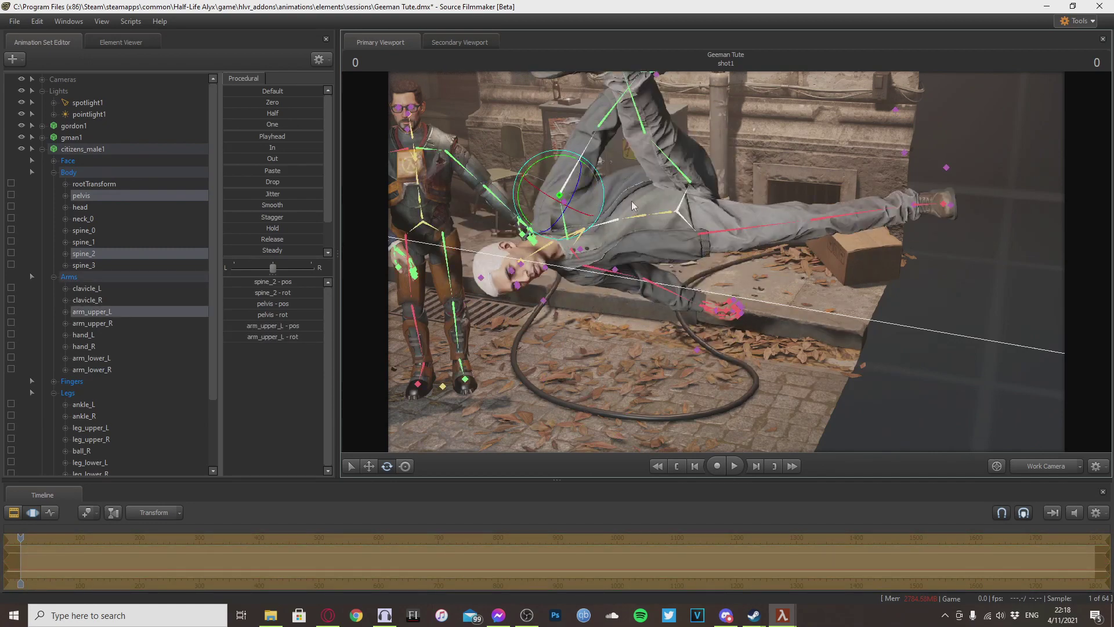
ctrl+click(593, 219)
mouse_move(629, 230)
mouse_down()
mouse_move(644, 230)
mouse_move(633, 247)
mouse_up()
ctrl+click(658, 286)
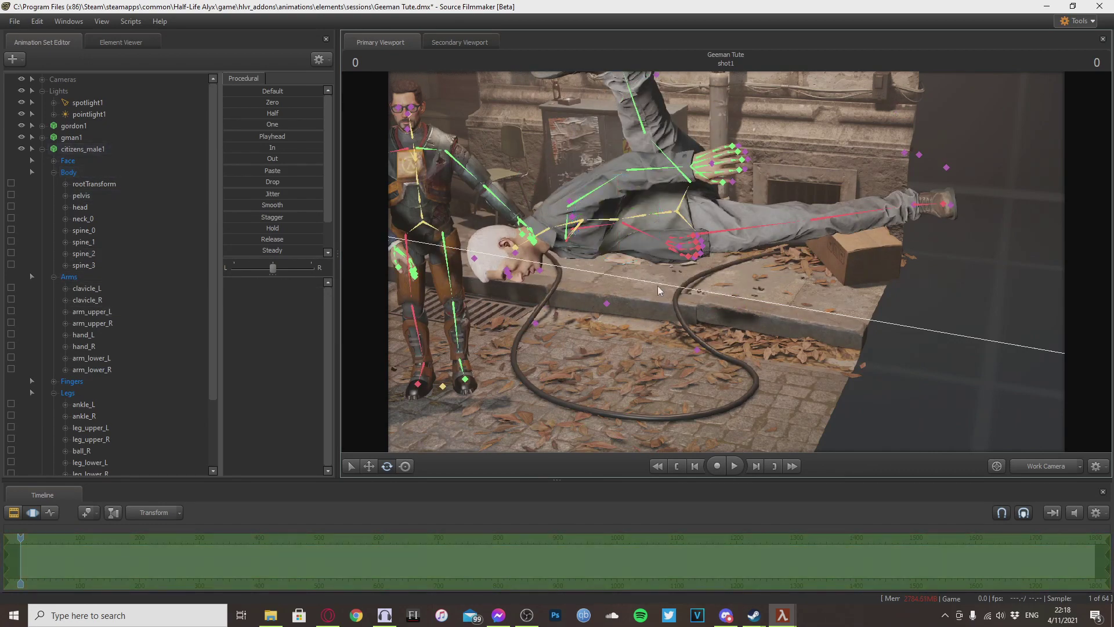
drag(815, 282, 830, 288)
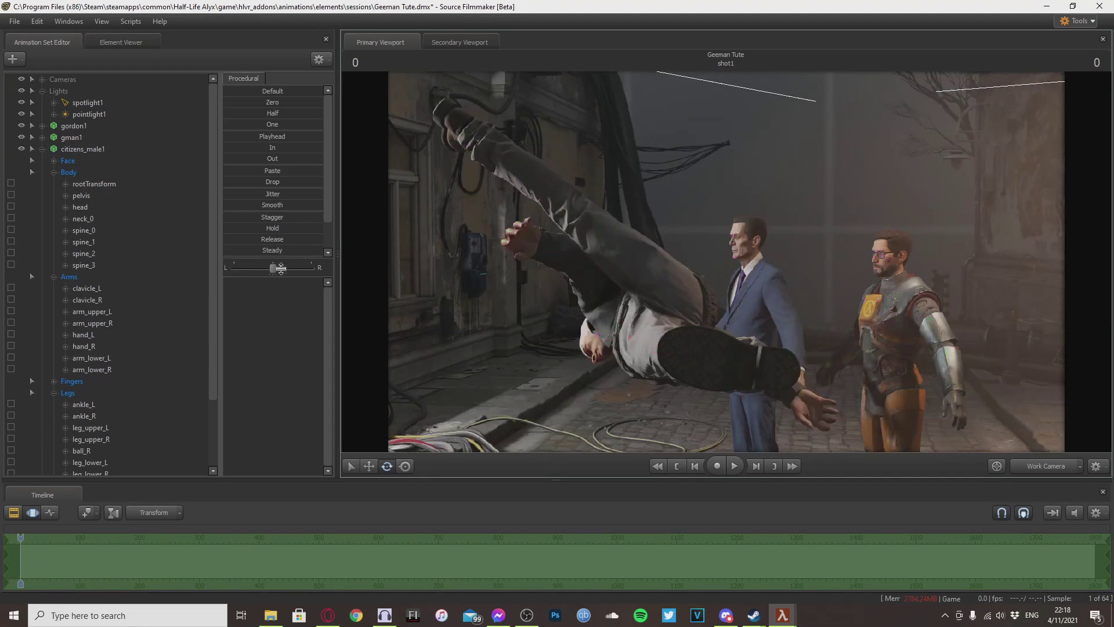
- Delete the citizens_male1 animation set together with its hair, pants, shoes and jacket sets
click(42, 150)
drag(85, 151, 105, 201)
right_click(107, 193)
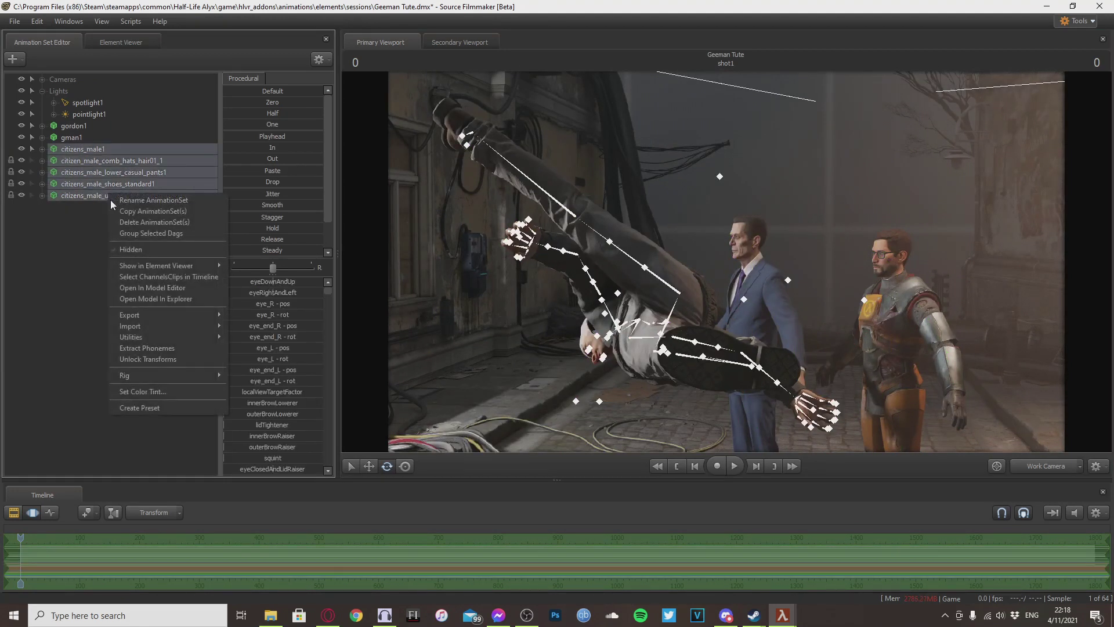
click(150, 223)
drag(725, 262, 877, 268)
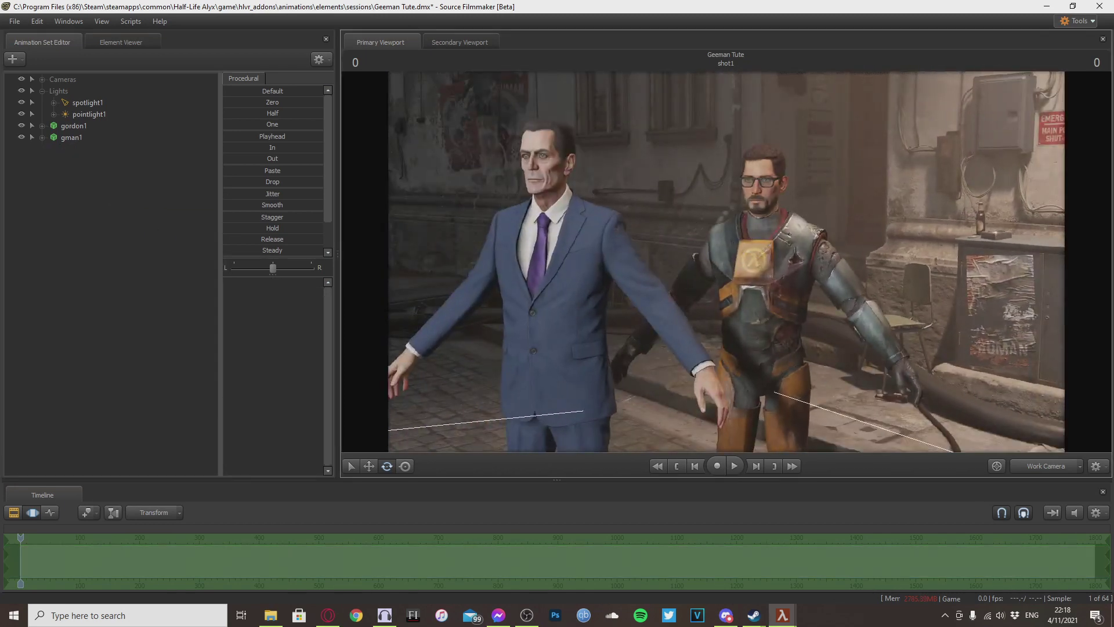
key(s)
drag(727, 261, 743, 224)
key(w)
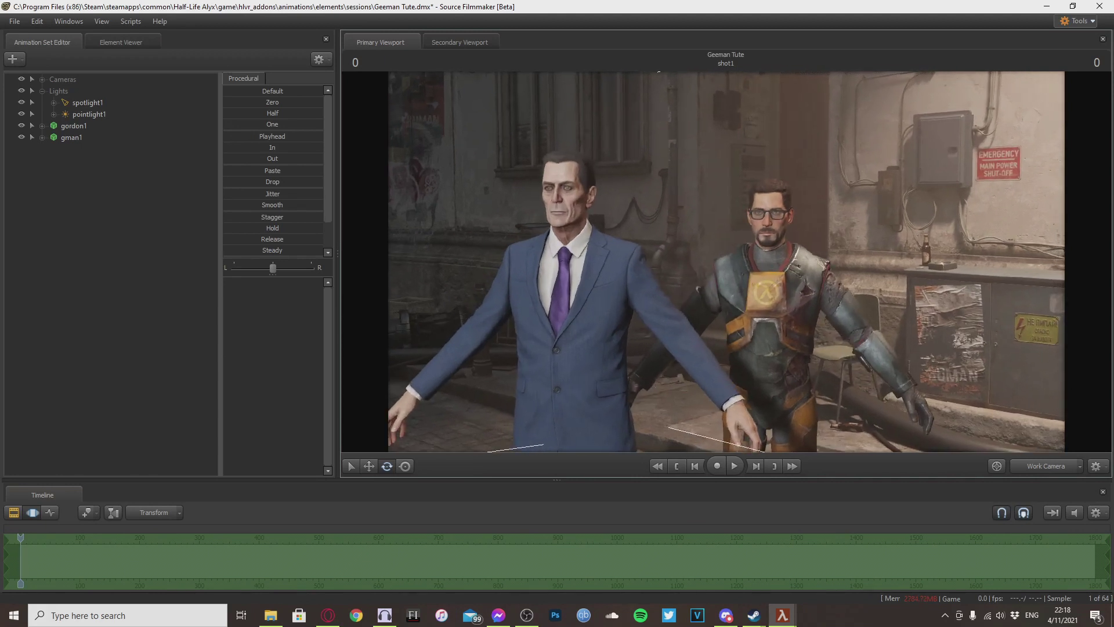
drag(626, 324, 613, 323)
key(ctrl)
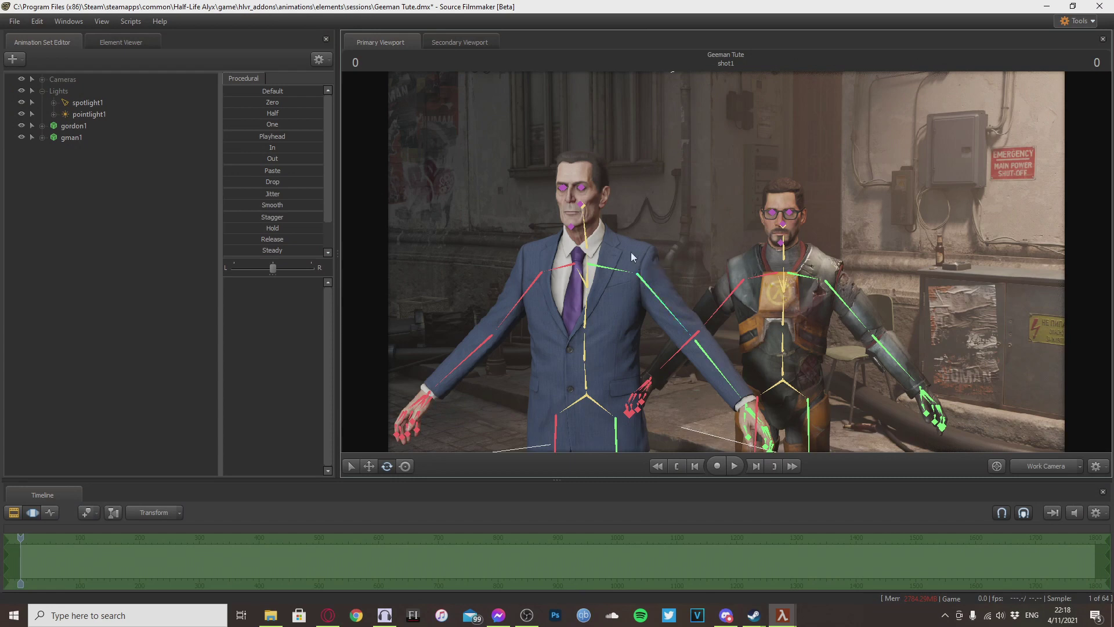
key(s)
drag(721, 259, 723, 263)
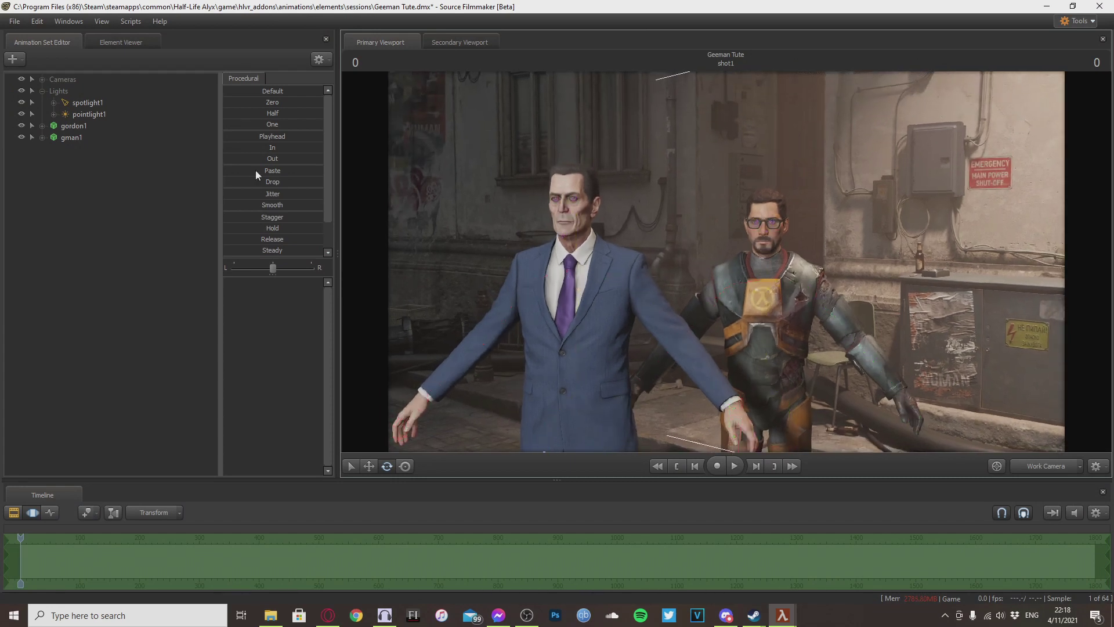
click(73, 126)
click(166, 235)
right_click(72, 125)
click(48, 169)
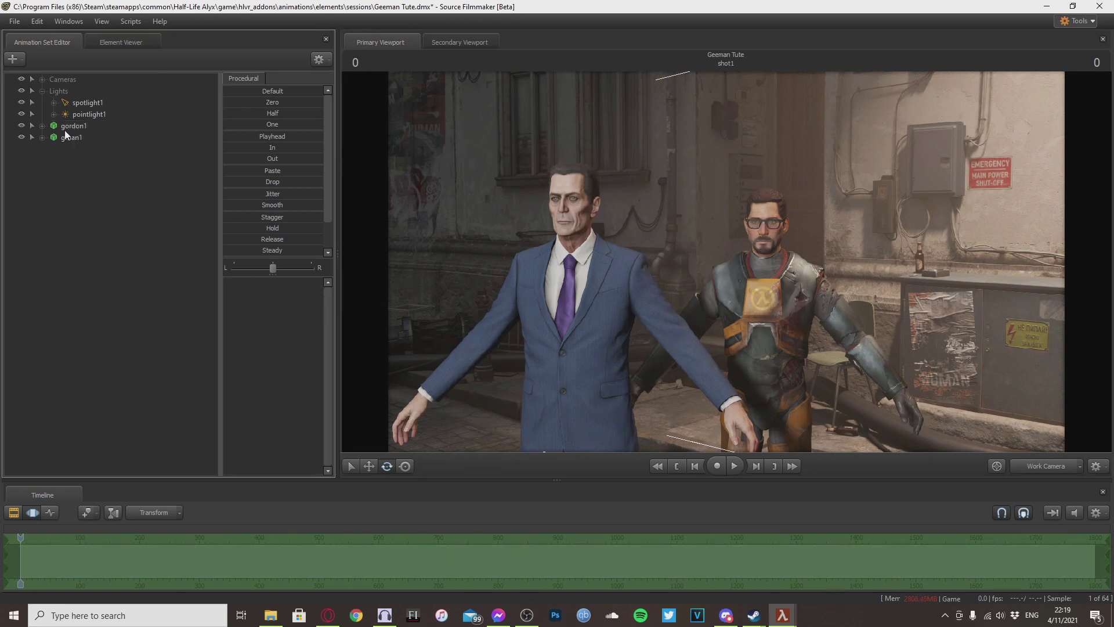
- Add a material override to the gordon1 model and deselect the animation set
right_click(70, 128)
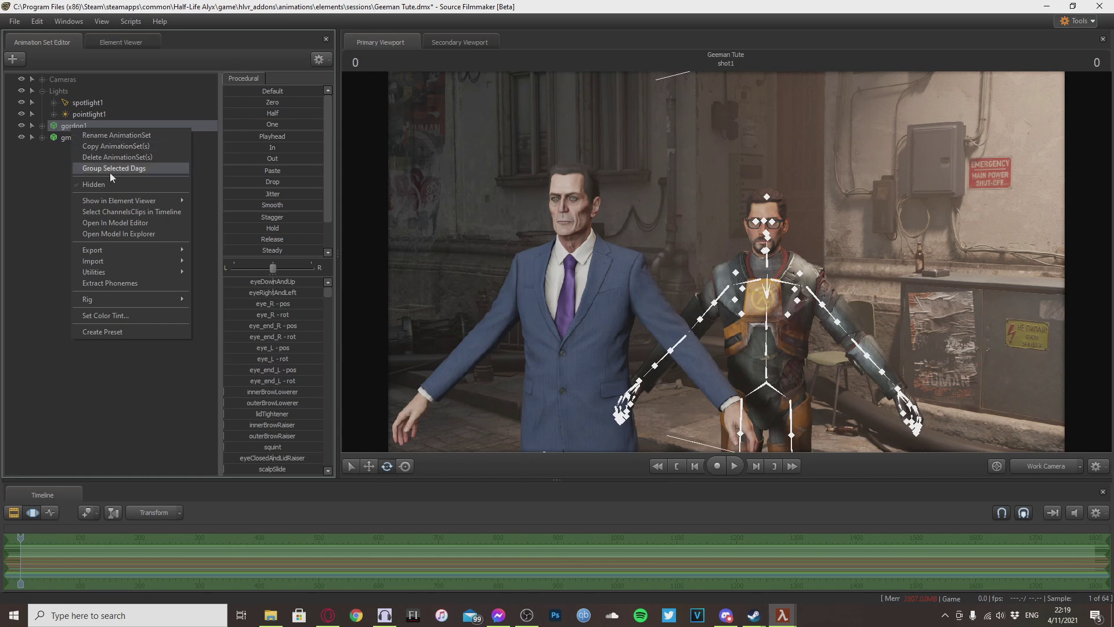
mouse_move(184, 271)
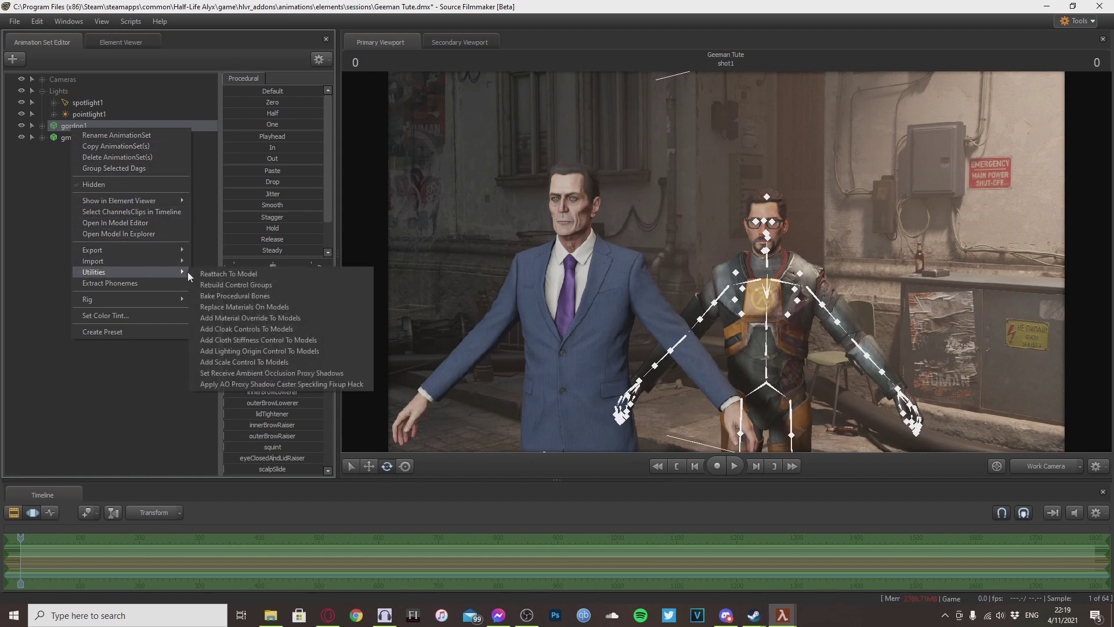
click(260, 318)
click(111, 217)
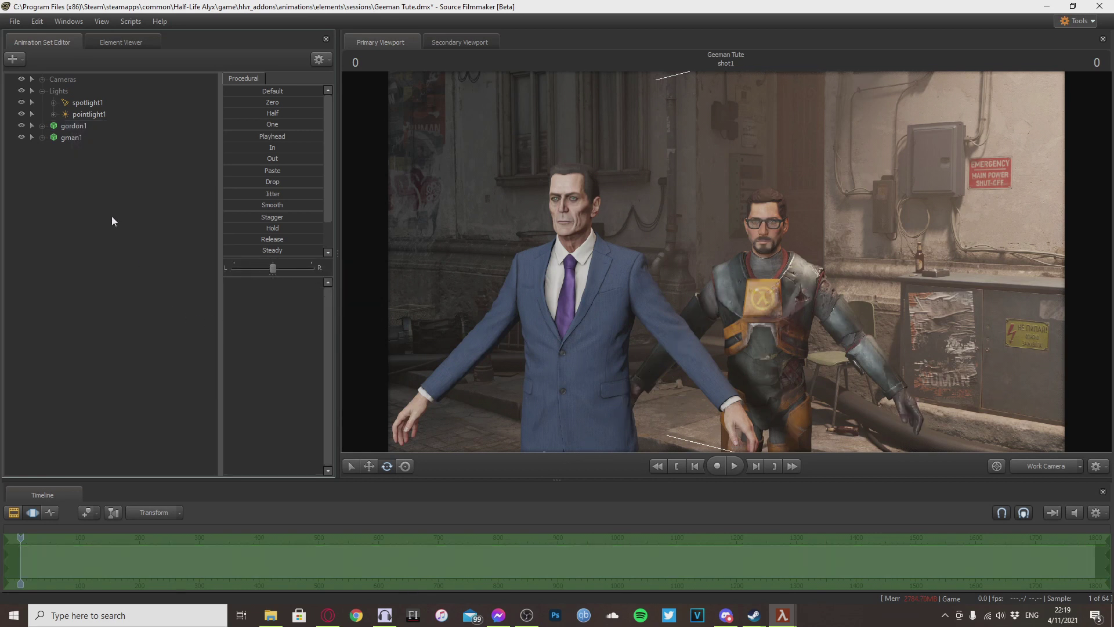
- Show gordon1's model in the Element Viewer and expand the materials list under its materialOverride element
right_click(73, 128)
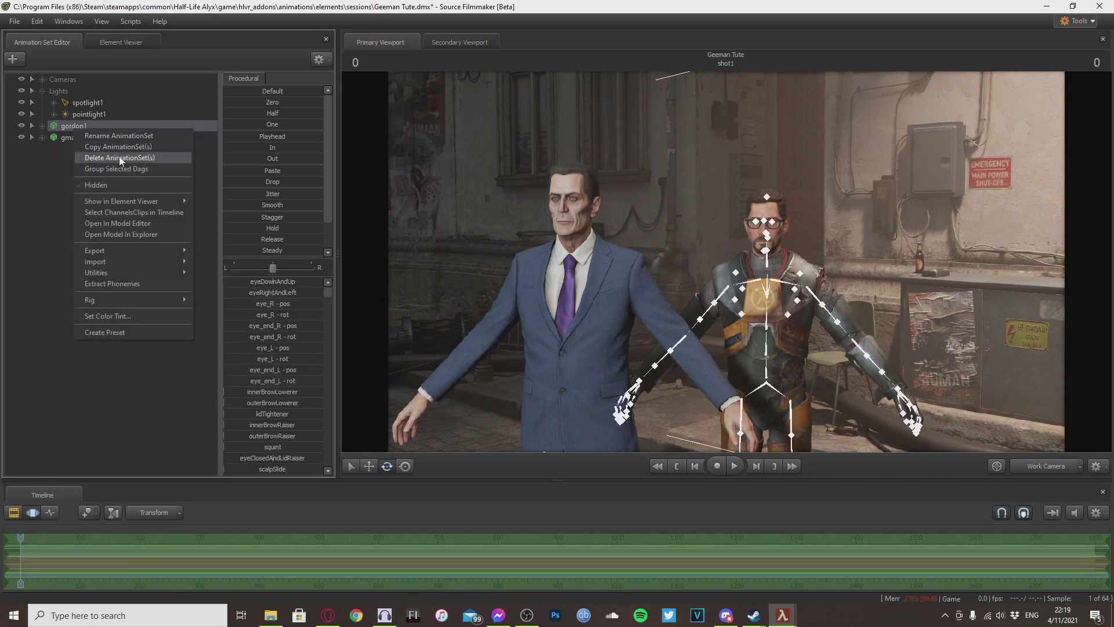
mouse_move(150, 203)
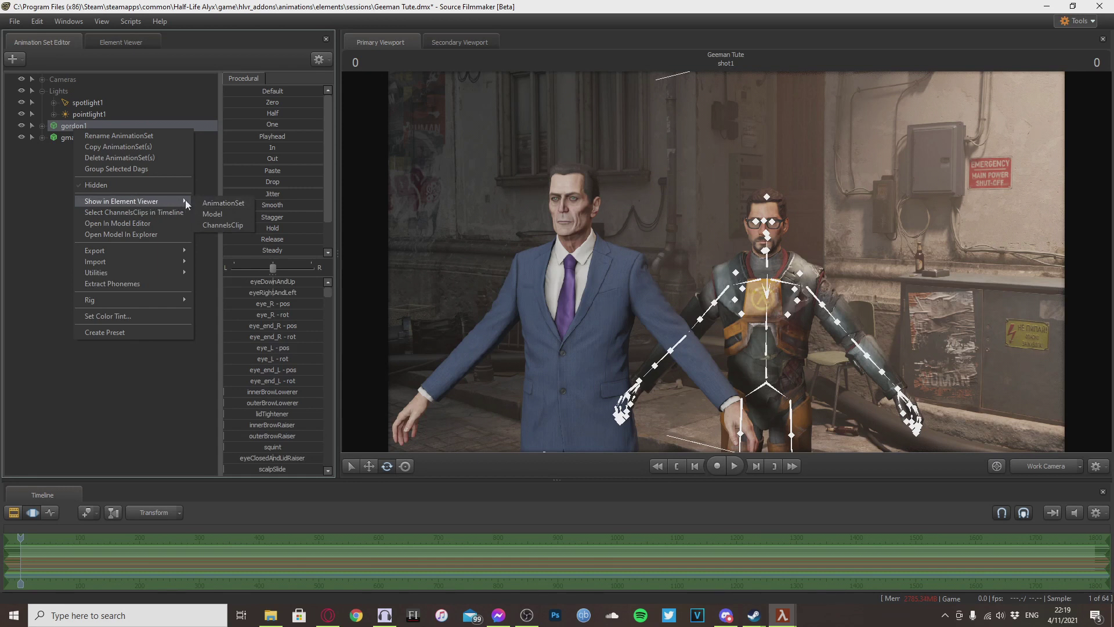
click(228, 215)
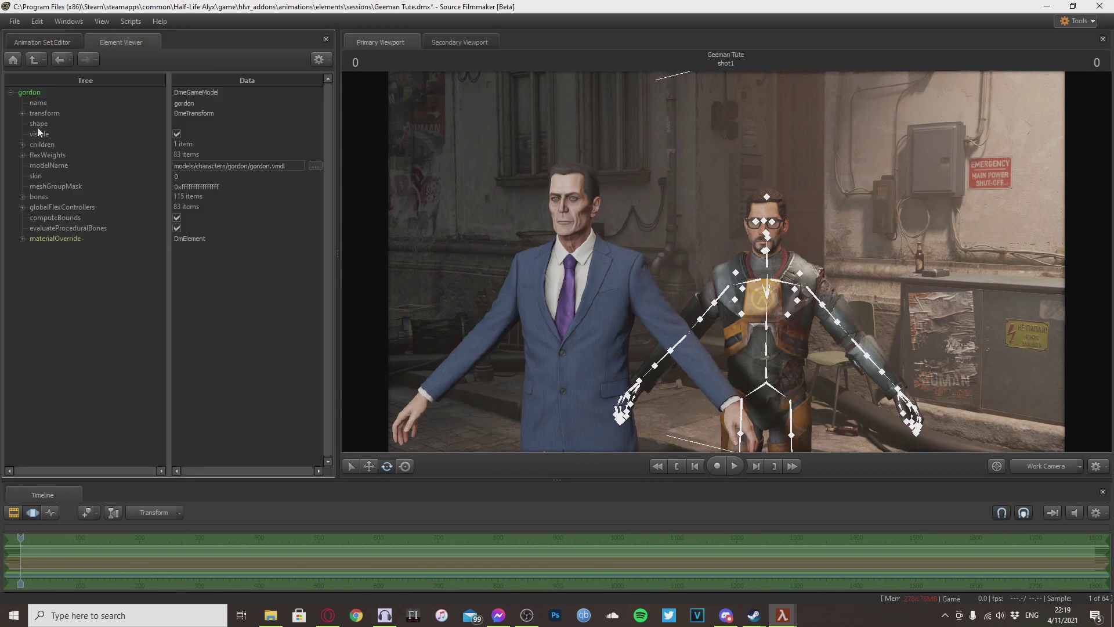
click(22, 238)
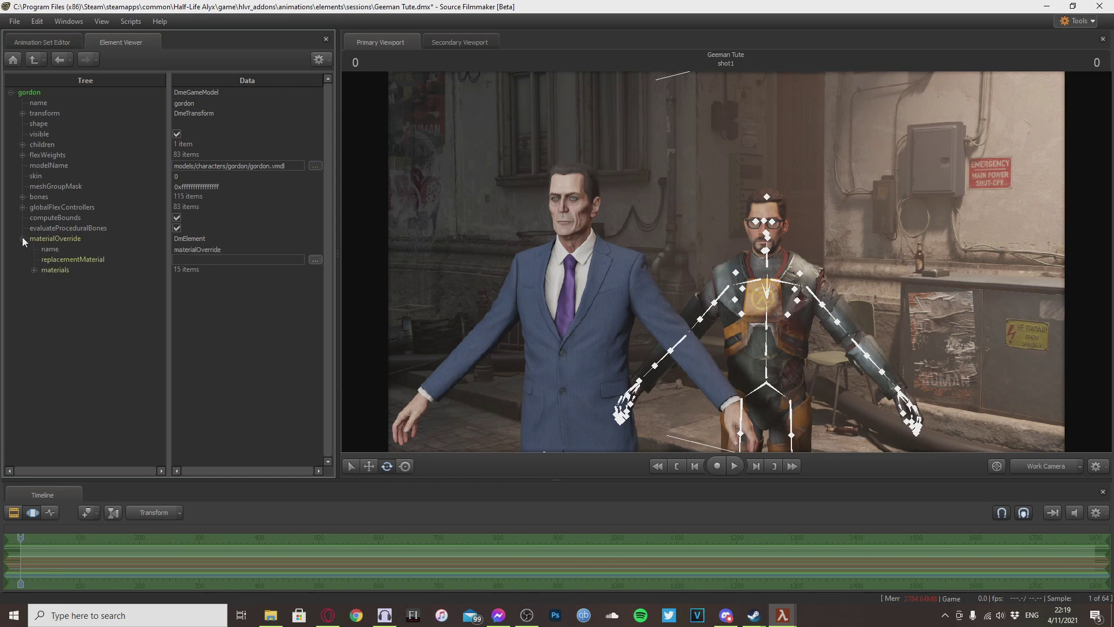
click(39, 239)
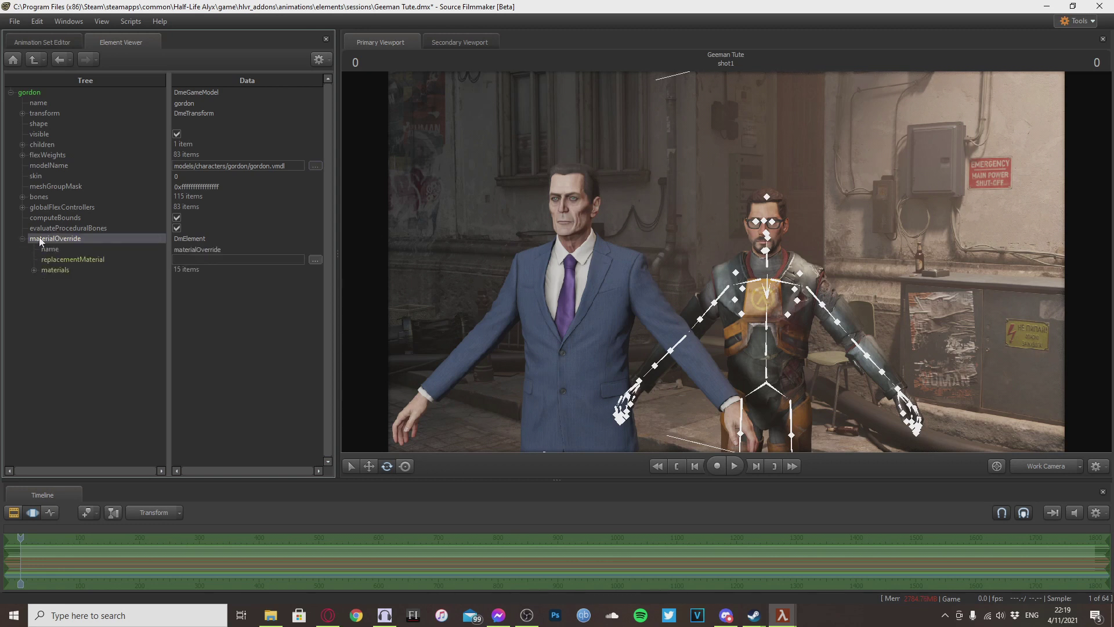
click(34, 270)
click(44, 270)
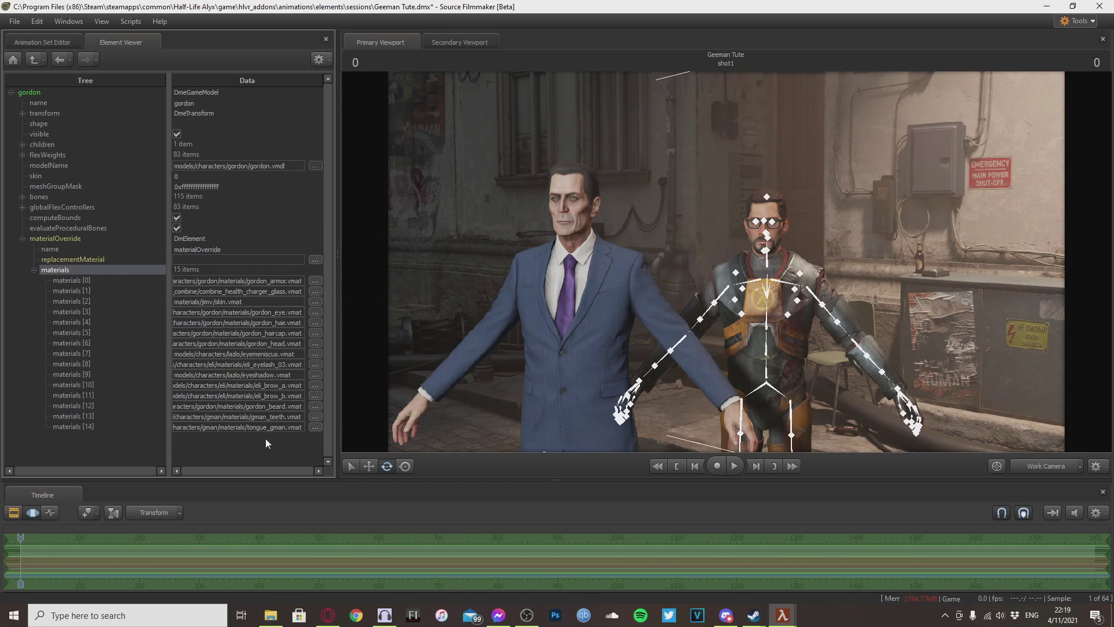
- Replace Gordon's armor material, materials [0], with dev/vgui/materials/renderui.vmat, found by filtering materials for "ui"
mouse_move(476, 329)
drag(476, 330, 553, 340)
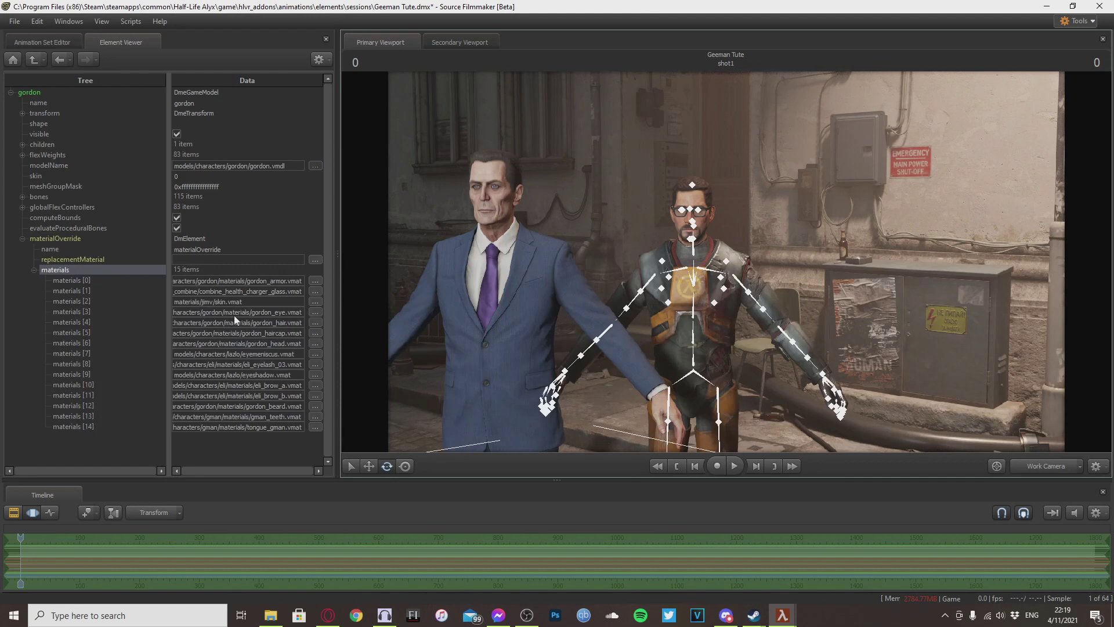
mouse_move(632, 246)
mouse_down()
mouse_move(649, 249)
mouse_move(609, 248)
mouse_move(537, 277)
mouse_move(634, 244)
mouse_up()
key(d)
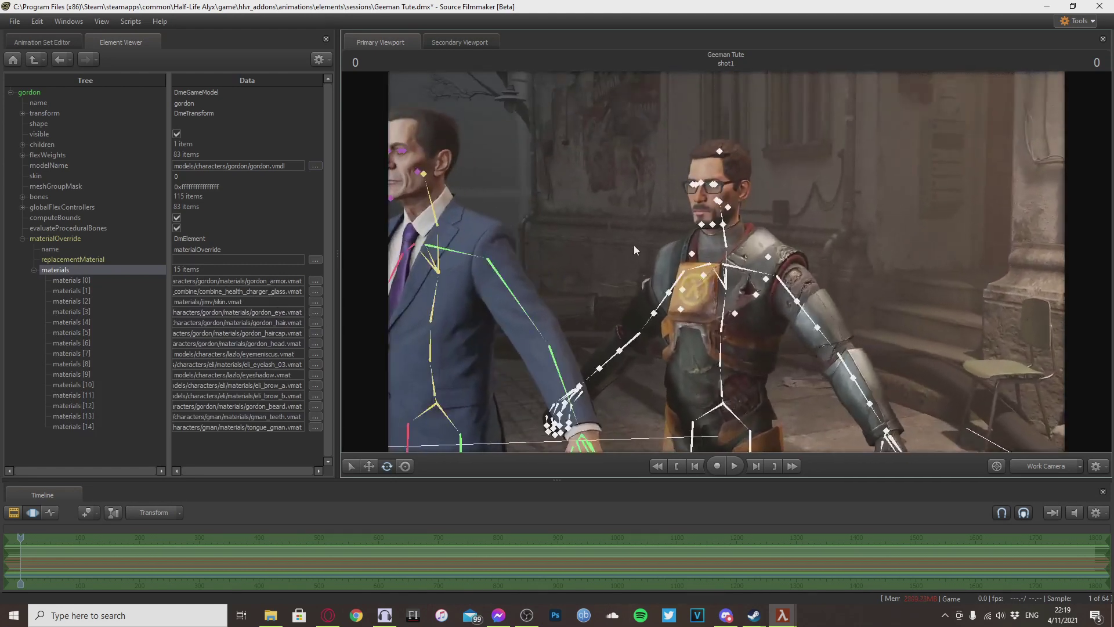
click(307, 281)
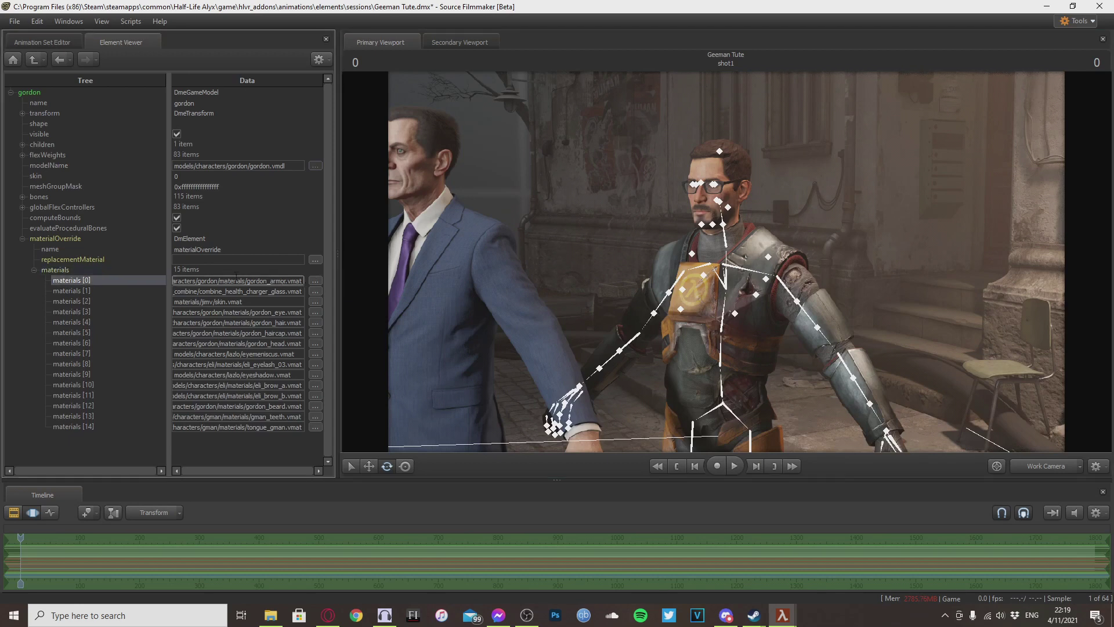
click(315, 280)
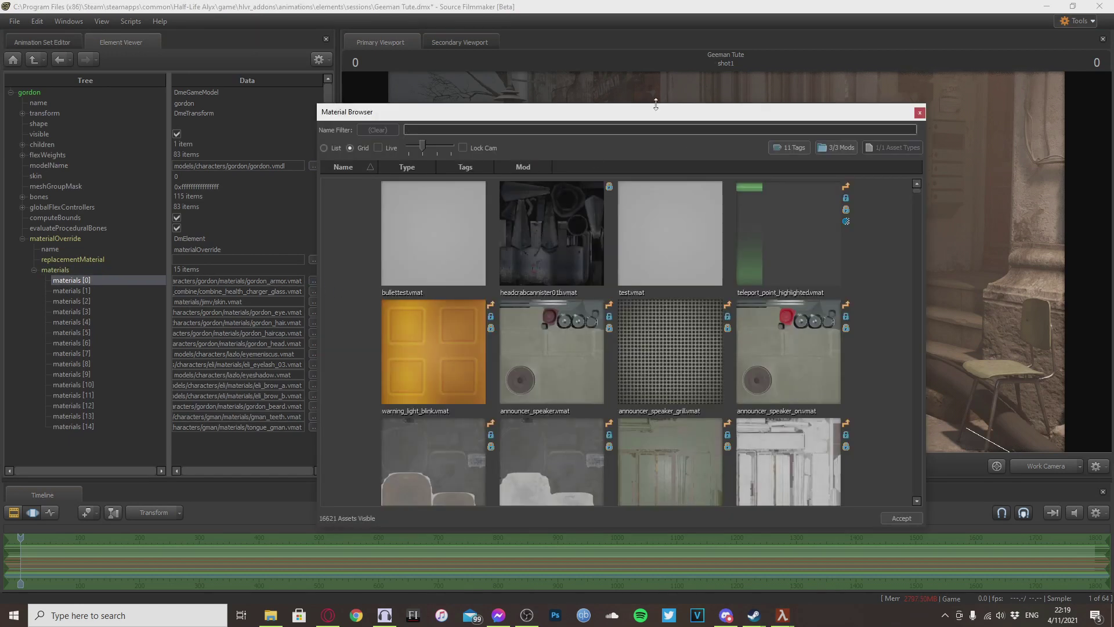
drag(665, 111, 643, 99)
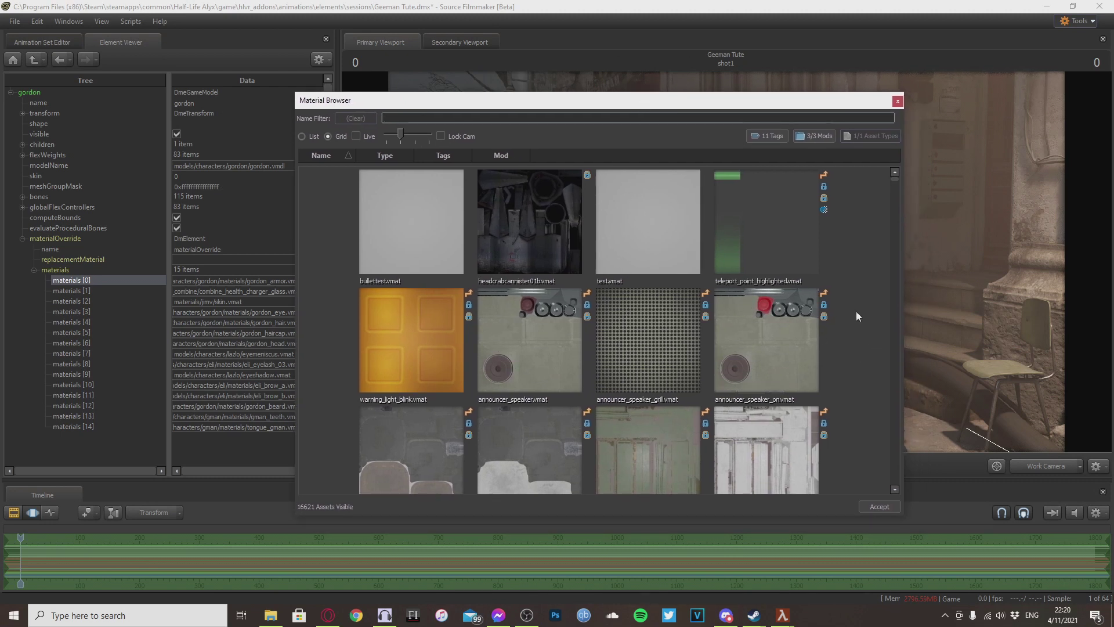
text(ui)
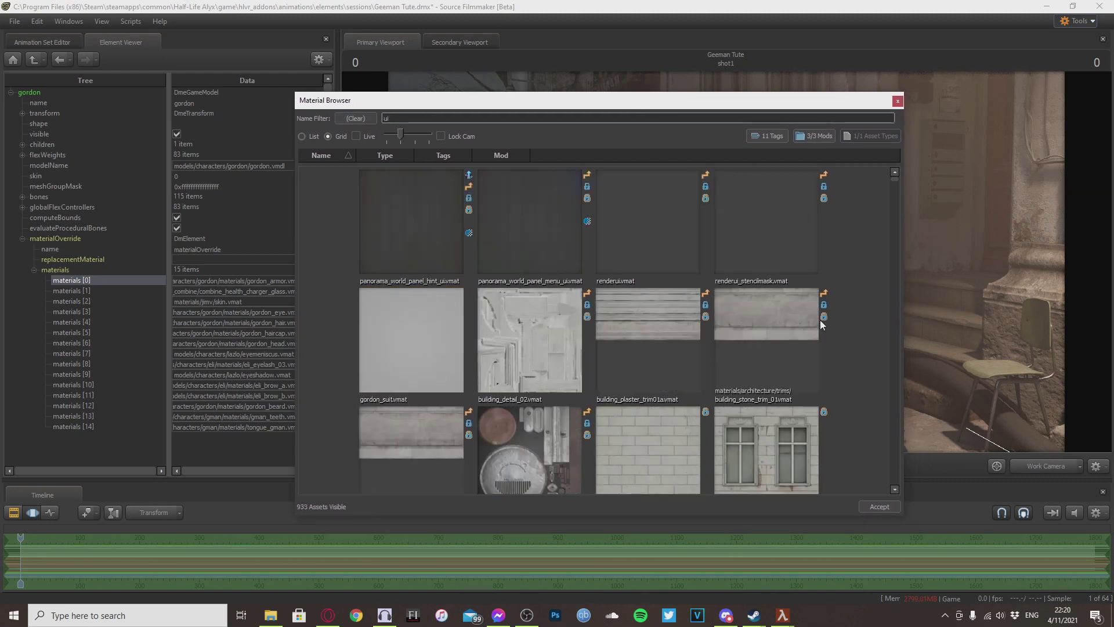
click(636, 239)
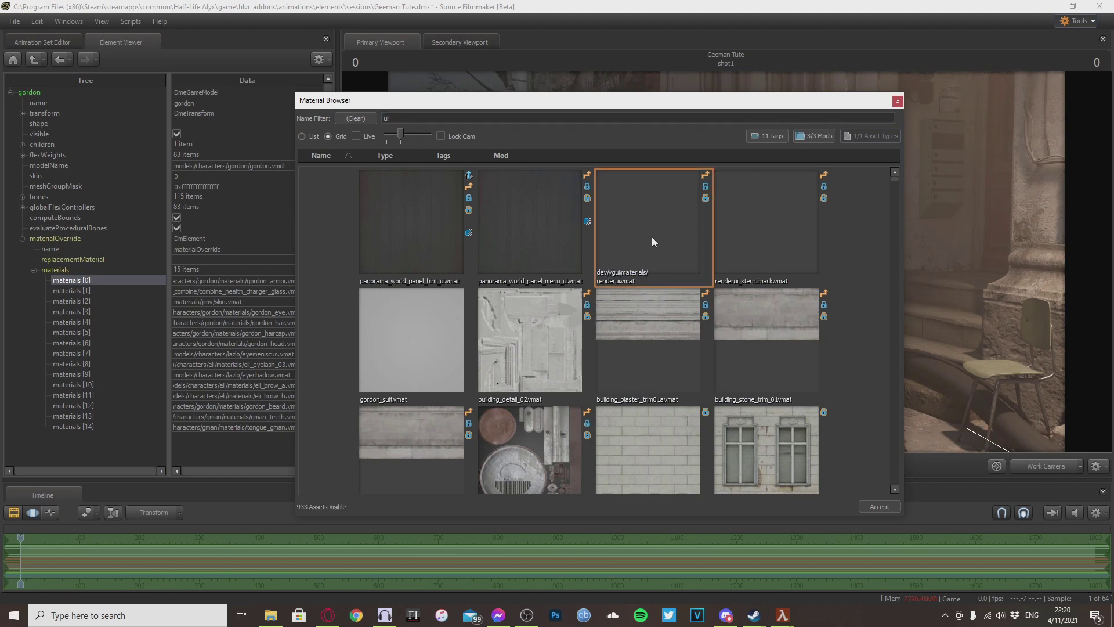
double_click(653, 242)
- Examine Gordon's model with the overridden armor material from several angles in the viewport
scroll(667, 250, up, 3)
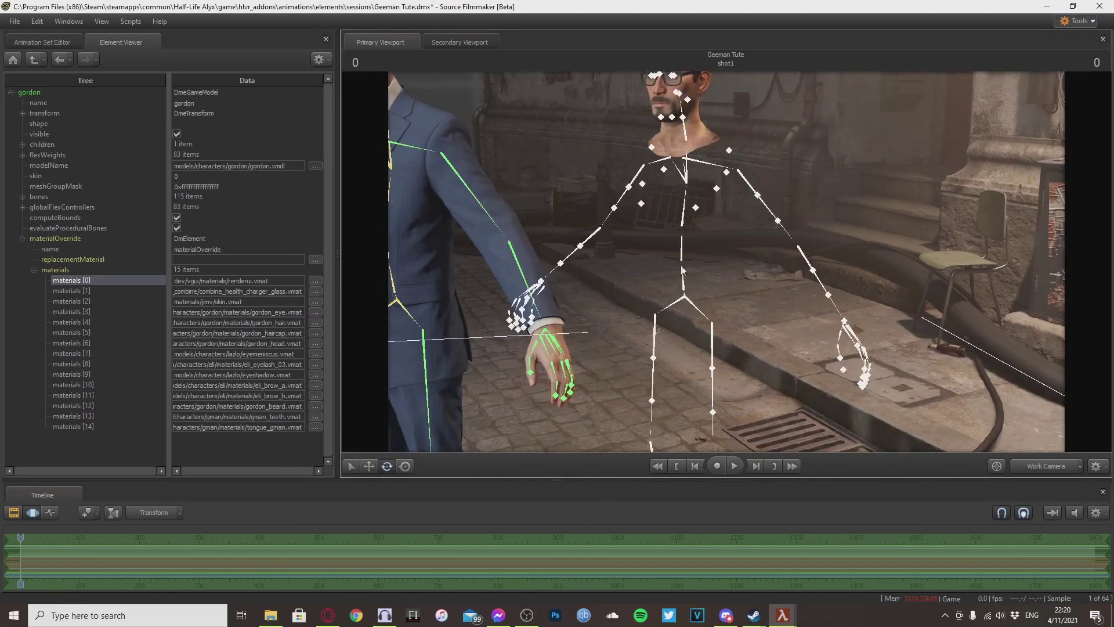
drag(681, 271, 690, 246)
key(s)
key(w)
key(s)
key(a)
key(d)
drag(785, 352, 805, 365)
key(s)
key(w)
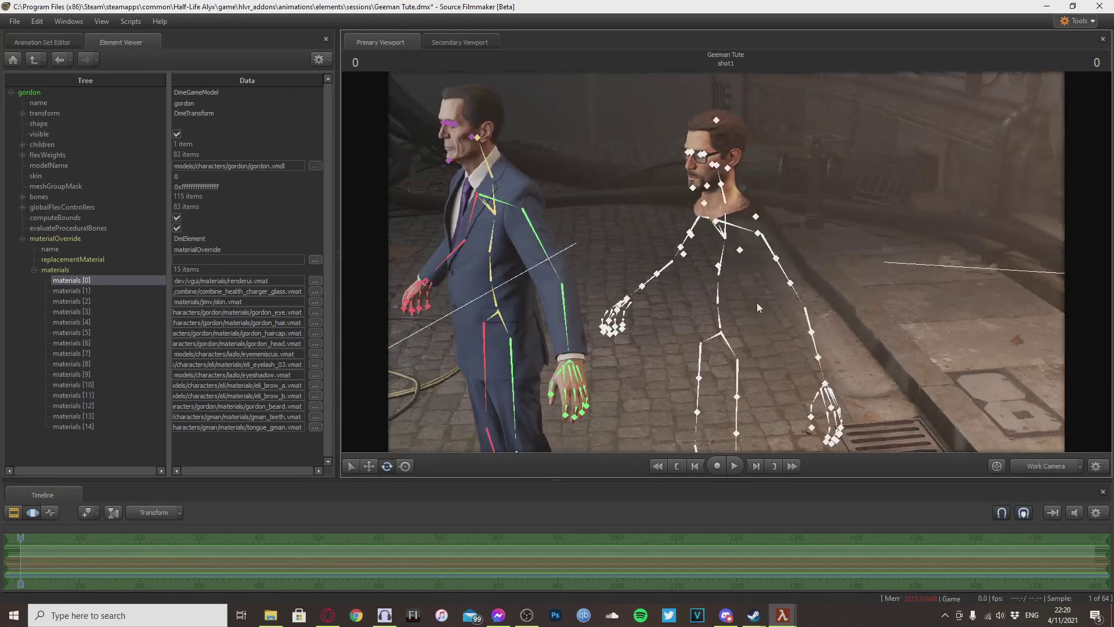
click(757, 301)
alt+drag(757, 302, 785, 360)
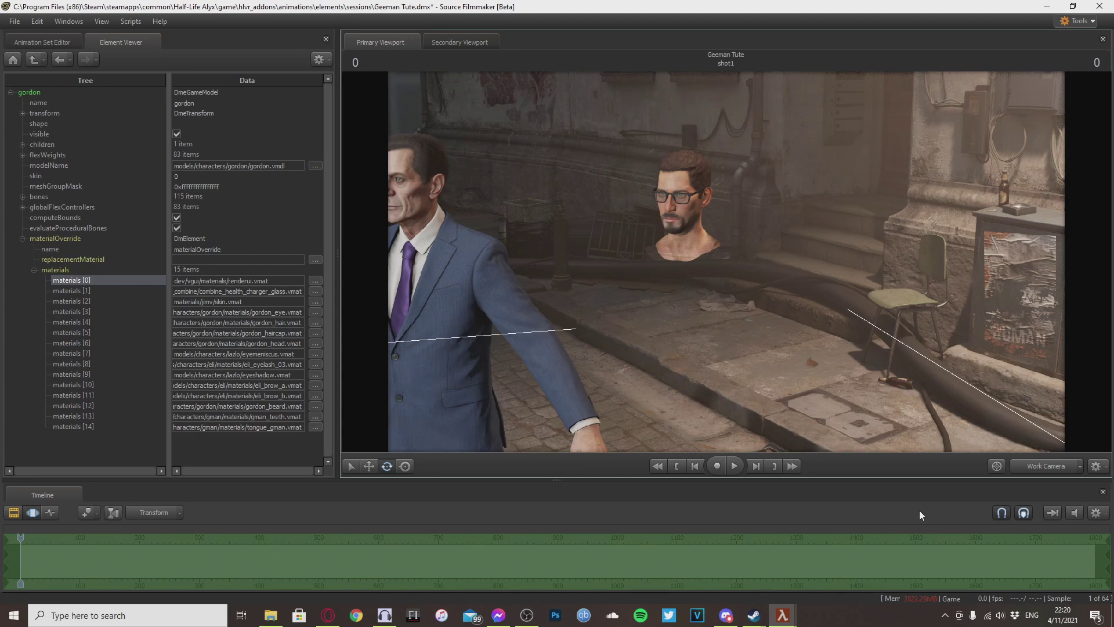
mouse_move(850, 348)
mouse_down()
mouse_move(829, 388)
mouse_move(843, 357)
mouse_up()
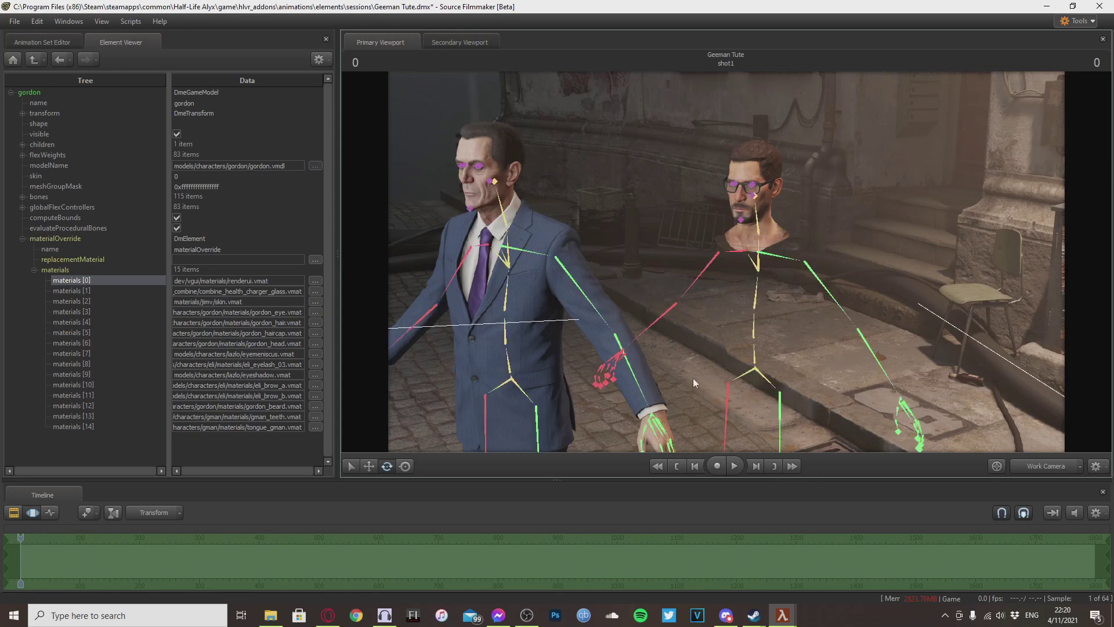
drag(762, 318, 742, 351)
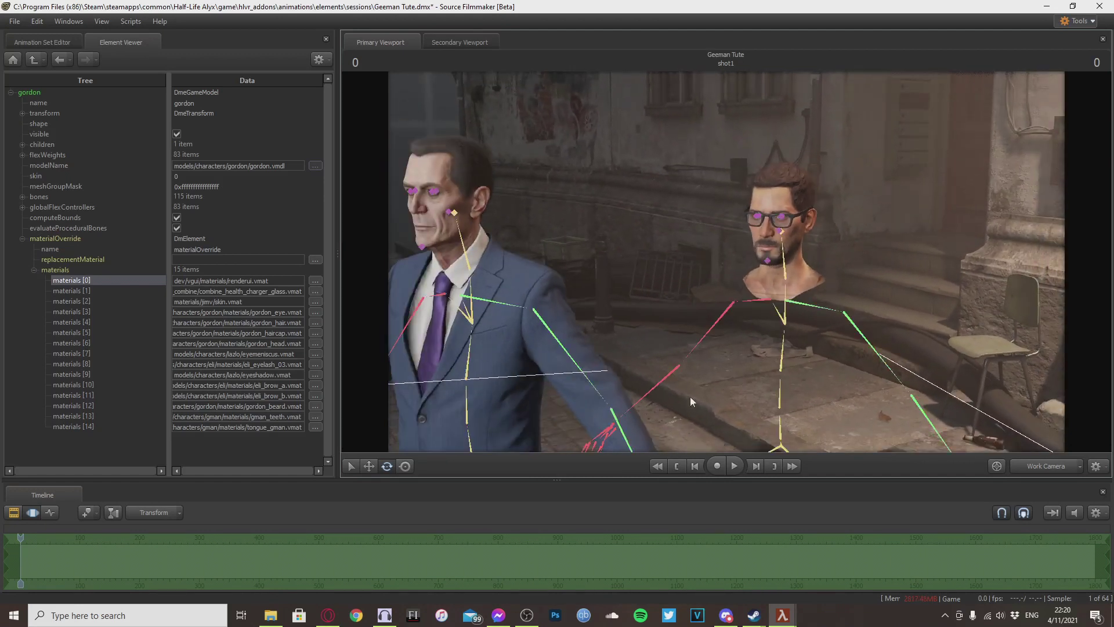
- Return to the Animation Set Editor and add a material override to the gman1 model
click(54, 43)
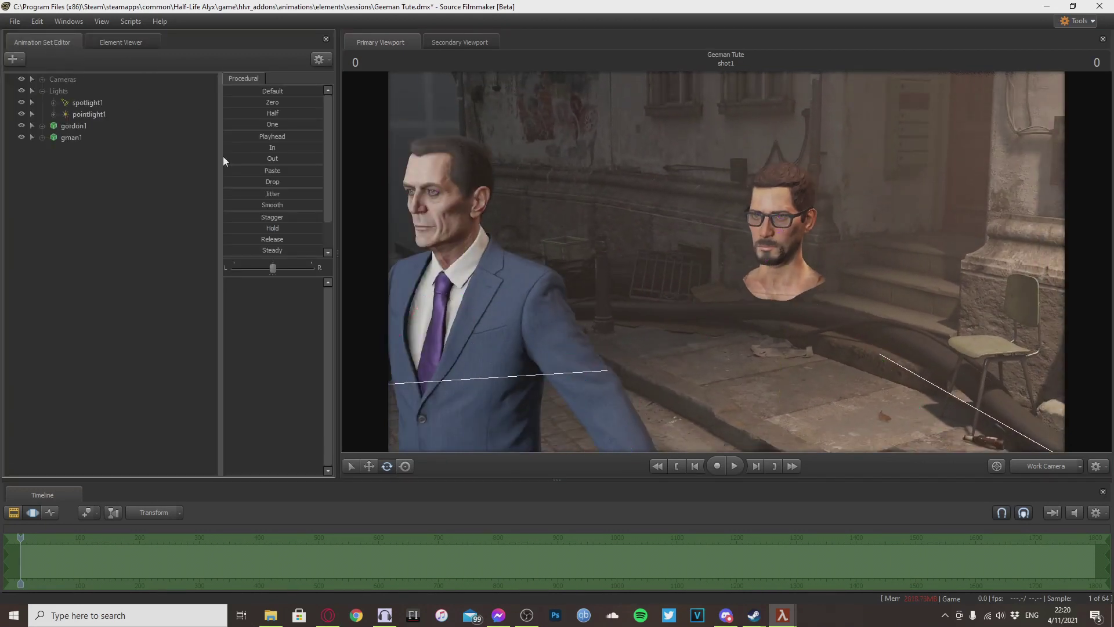
drag(563, 277, 563, 277)
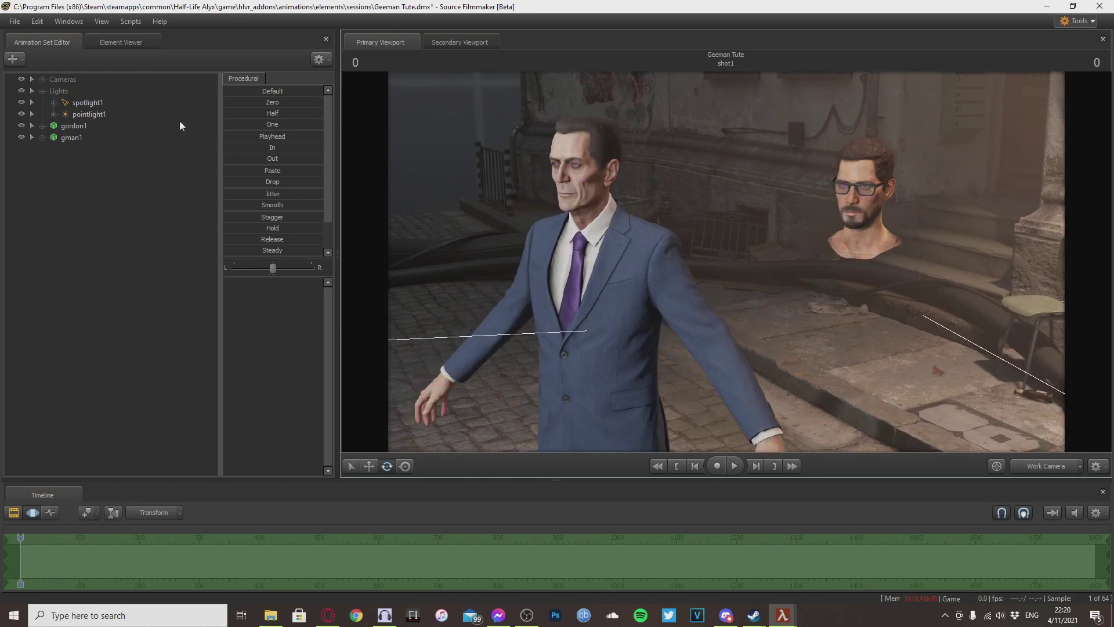
click(70, 138)
right_click(67, 138)
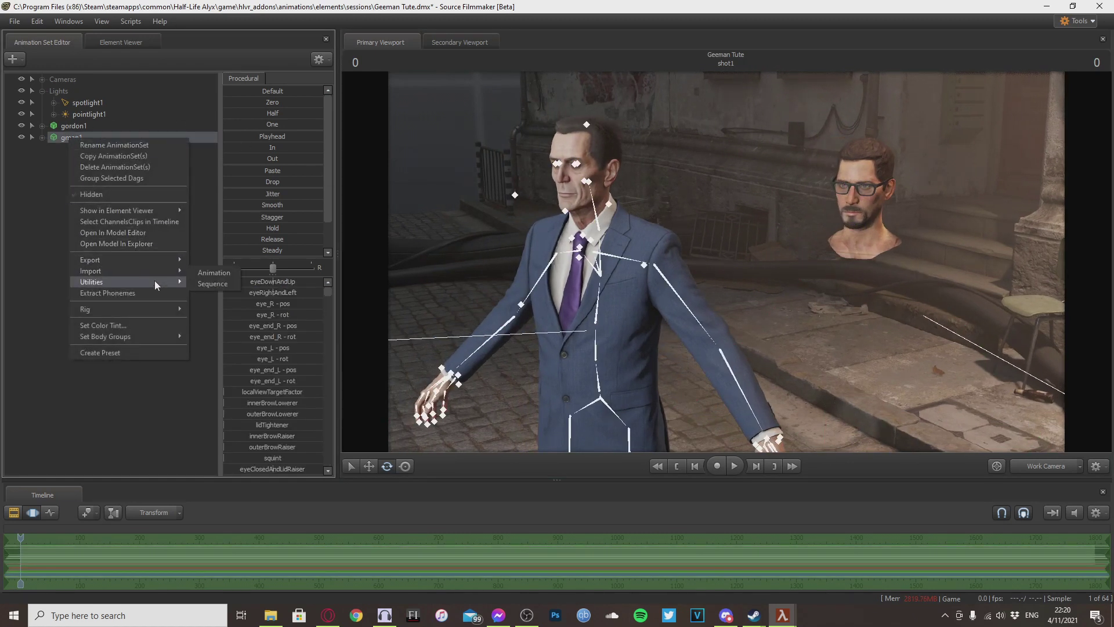
mouse_move(154, 281)
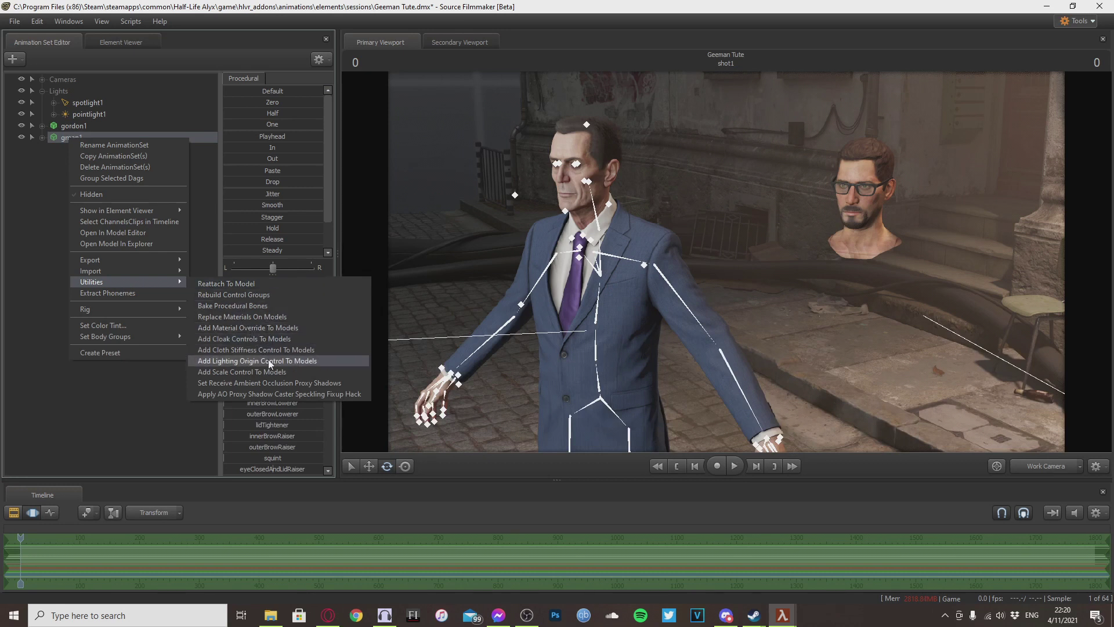
click(251, 327)
- Show gman1's model in the Element Viewer and expand the materials list under its materialOverride element
right_click(54, 138)
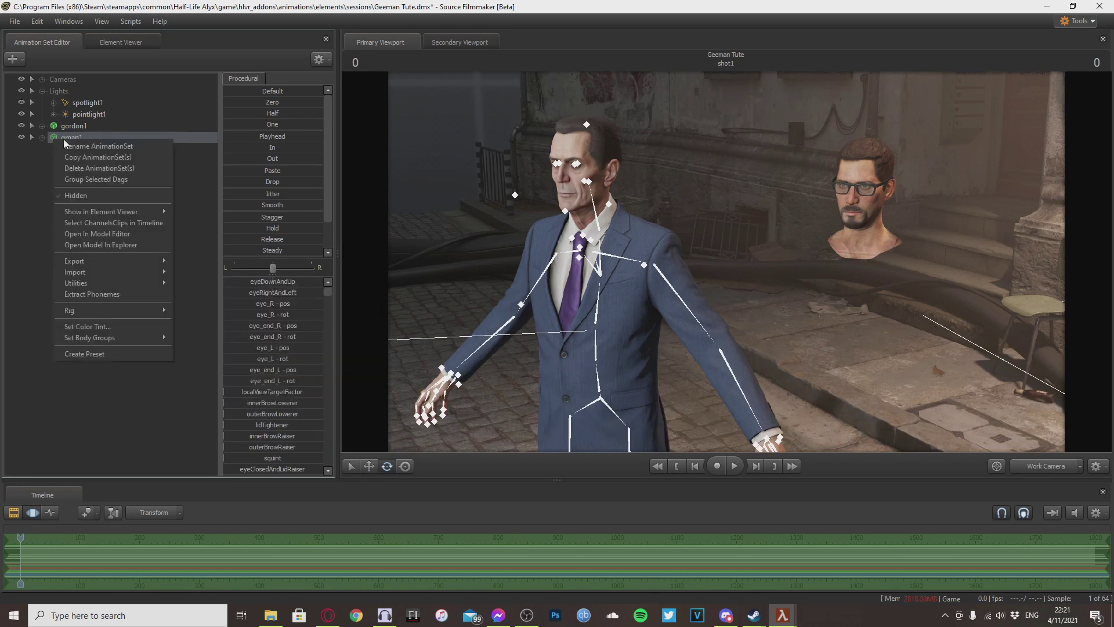
mouse_move(140, 211)
click(213, 228)
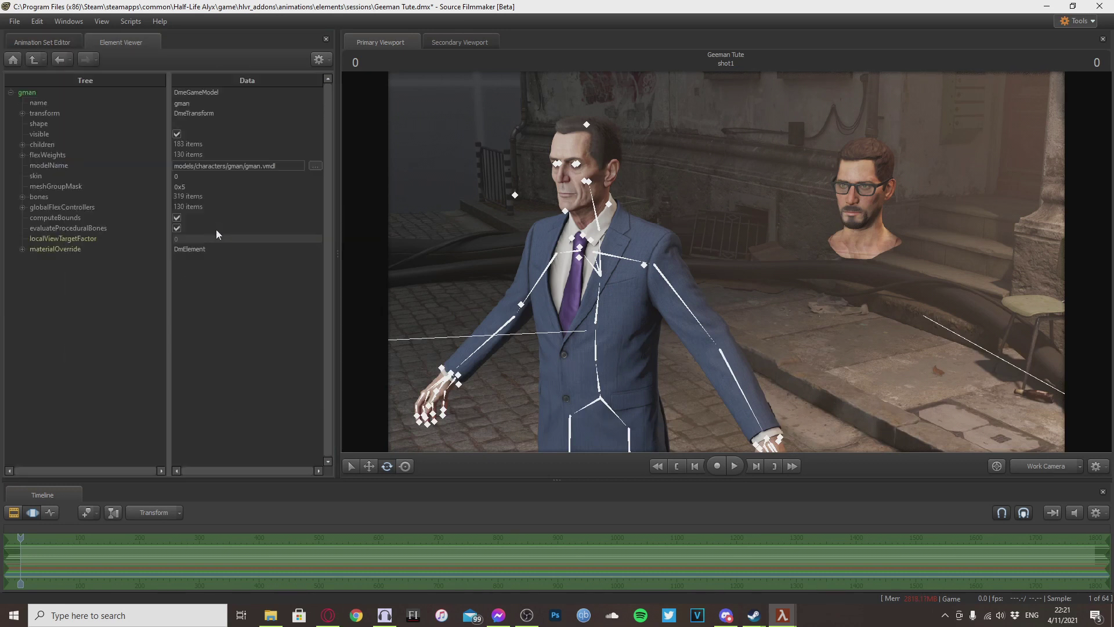
click(23, 248)
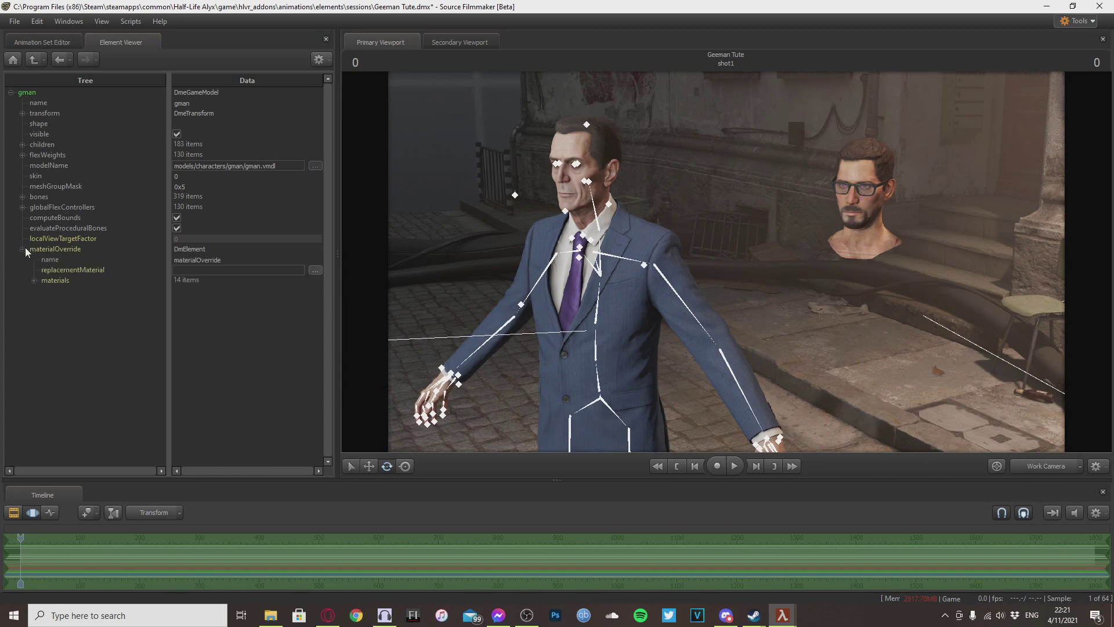
click(34, 281)
drag(697, 263, 754, 263)
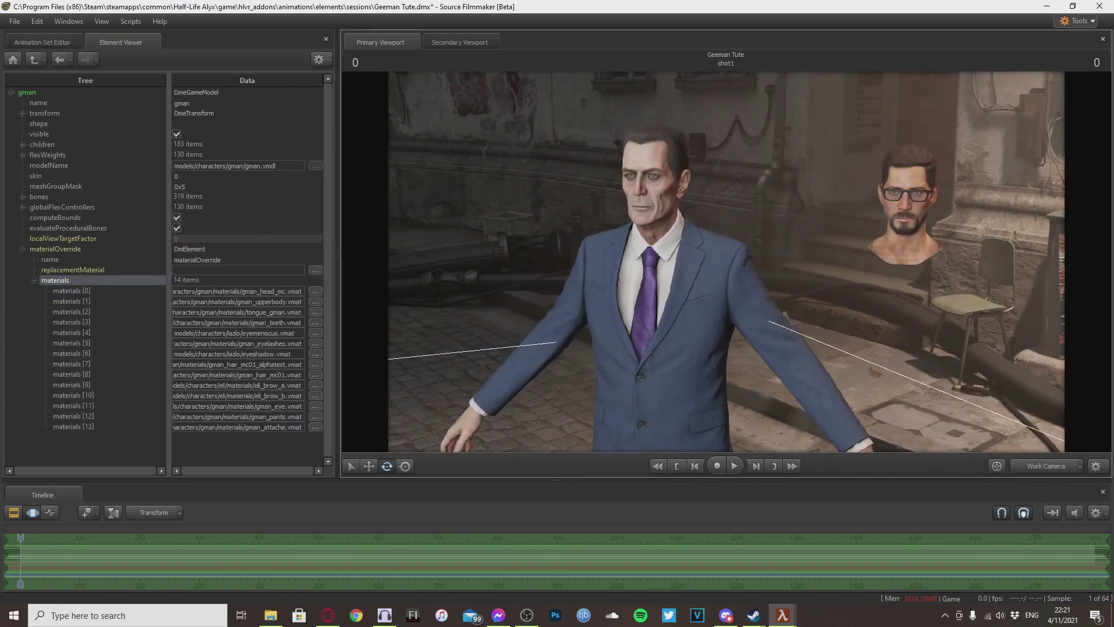
- Replace G-Man's head material, materials [0], with dev/vgui/materials/renderui.vmat
click(315, 291)
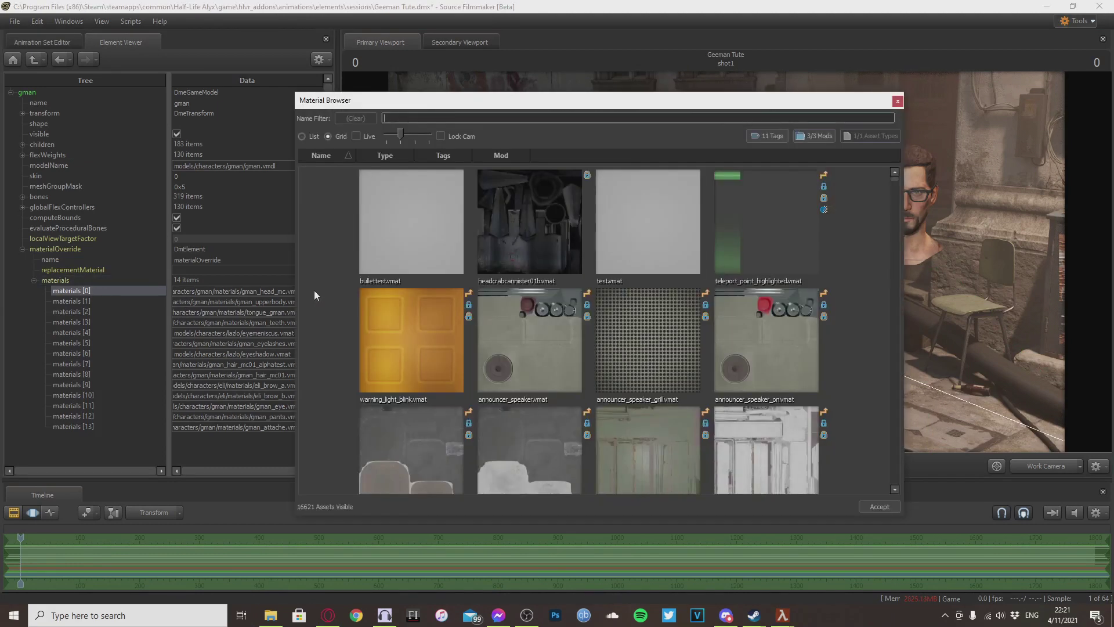
scroll(620, 232, down, 5)
double_click(620, 232)
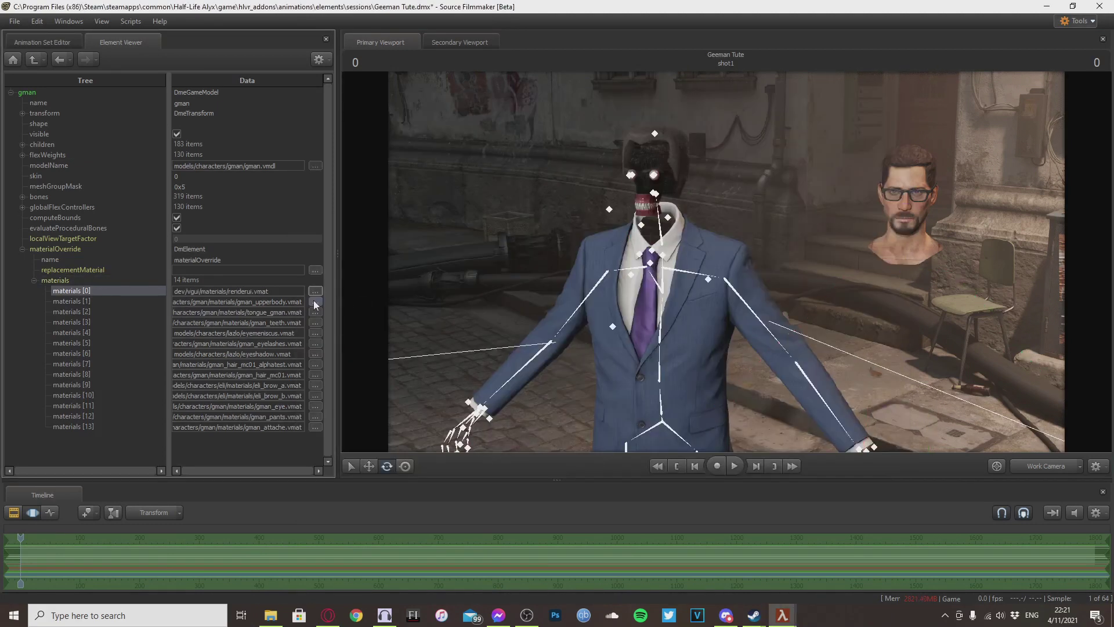
click(314, 300)
click(897, 101)
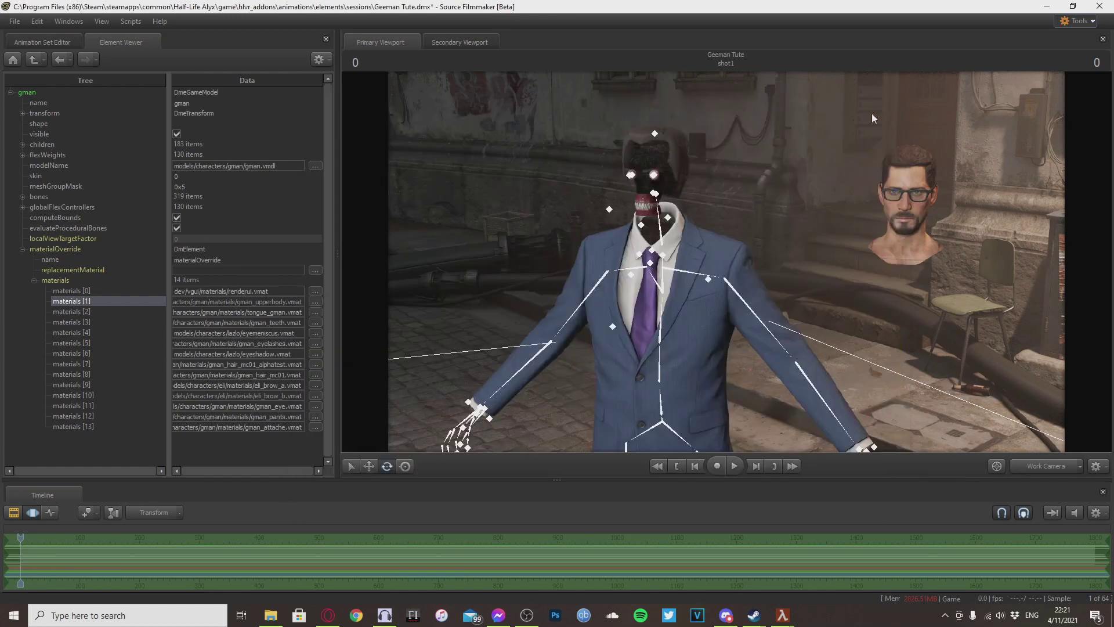
click(272, 301)
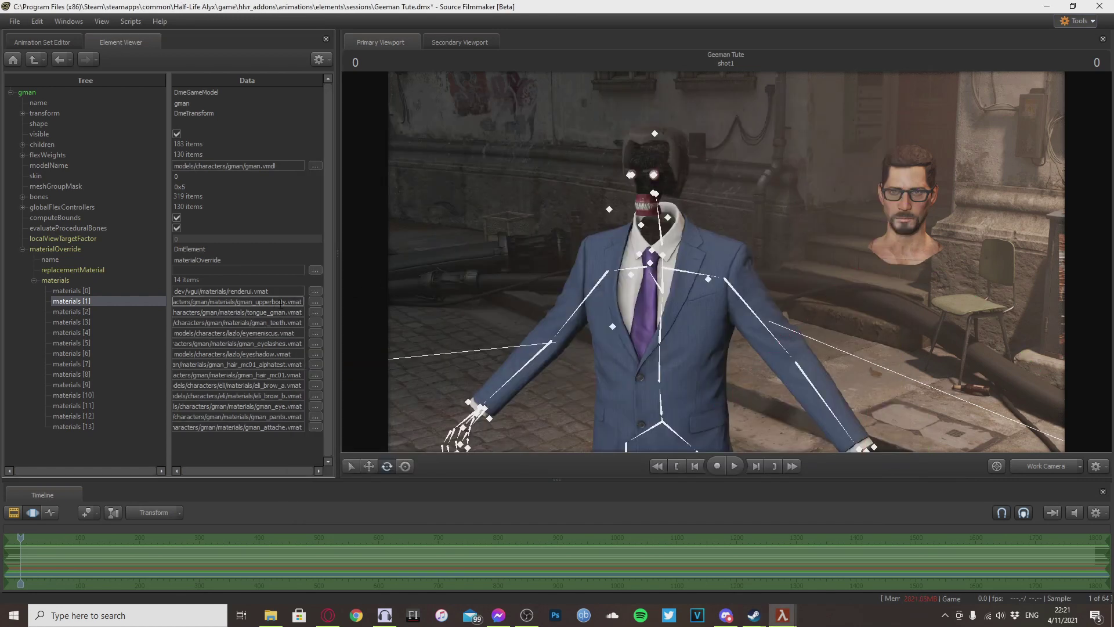
click(282, 417)
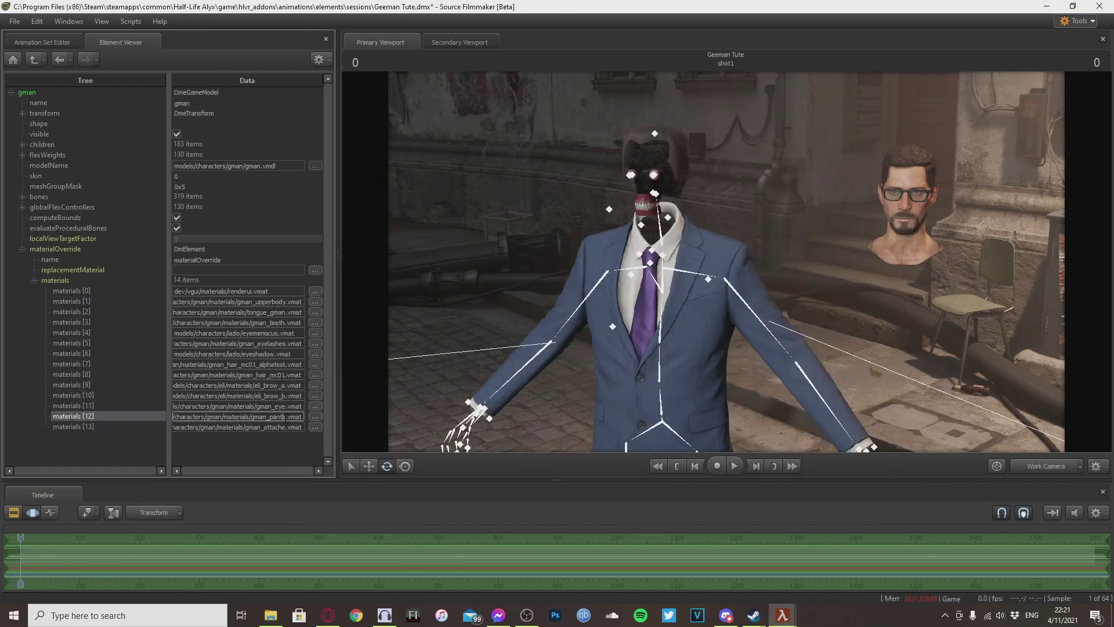
click(282, 293)
- Replace G-Man's tongue and teeth materials, [2] and [3], with dev/vgui/materials/renderui.vmat, found by filtering materials for "ui"
click(318, 312)
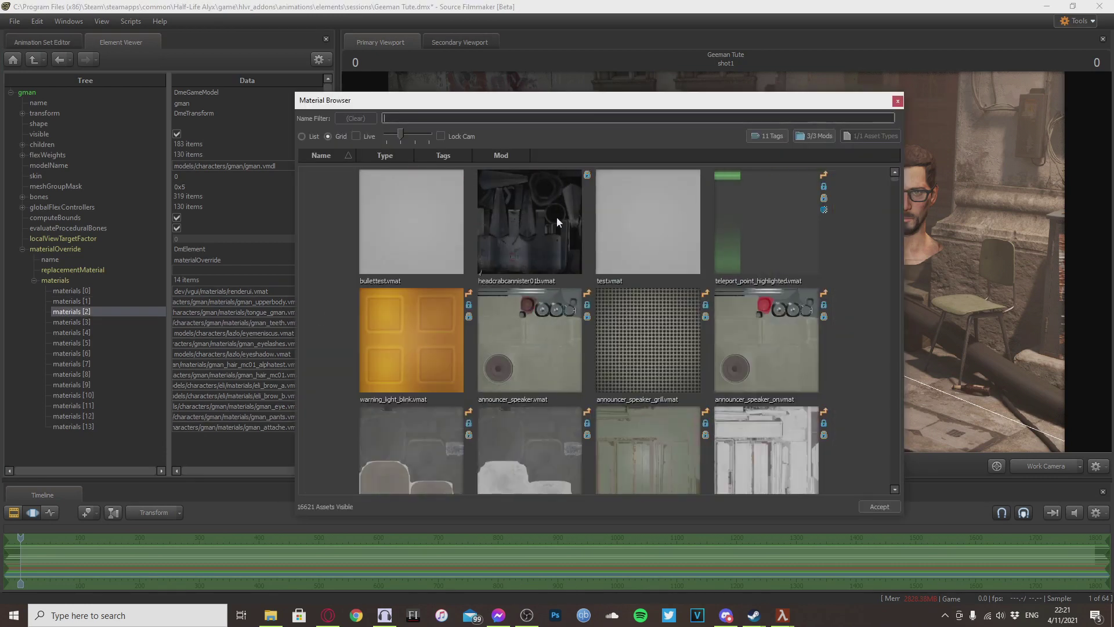
text(ui)
double_click(617, 216)
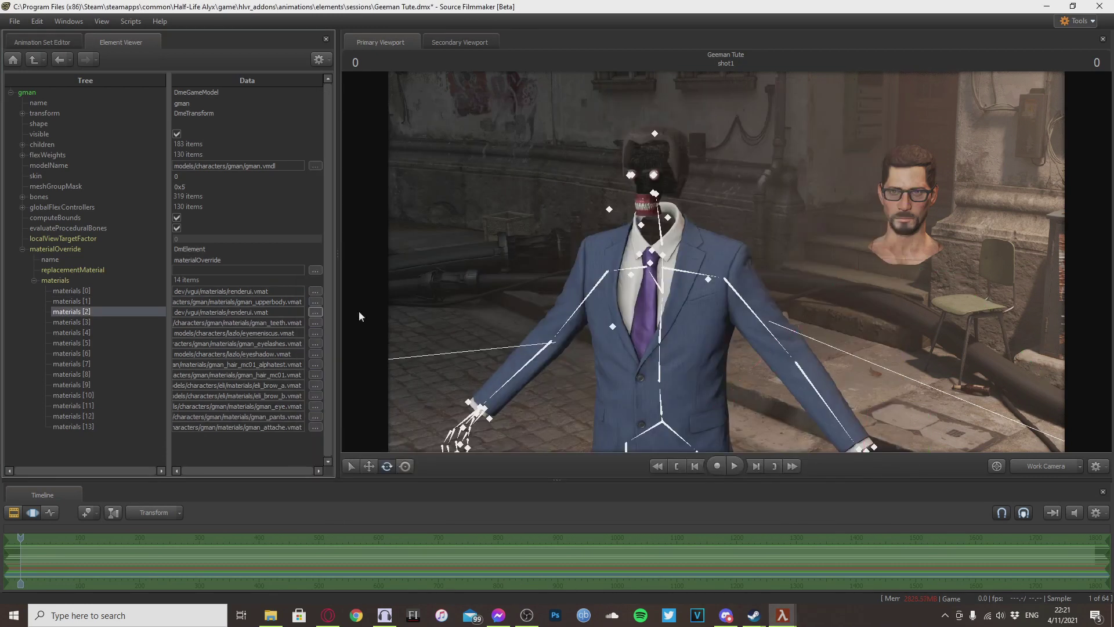
click(314, 323)
scroll(457, 318, down, 3)
double_click(628, 232)
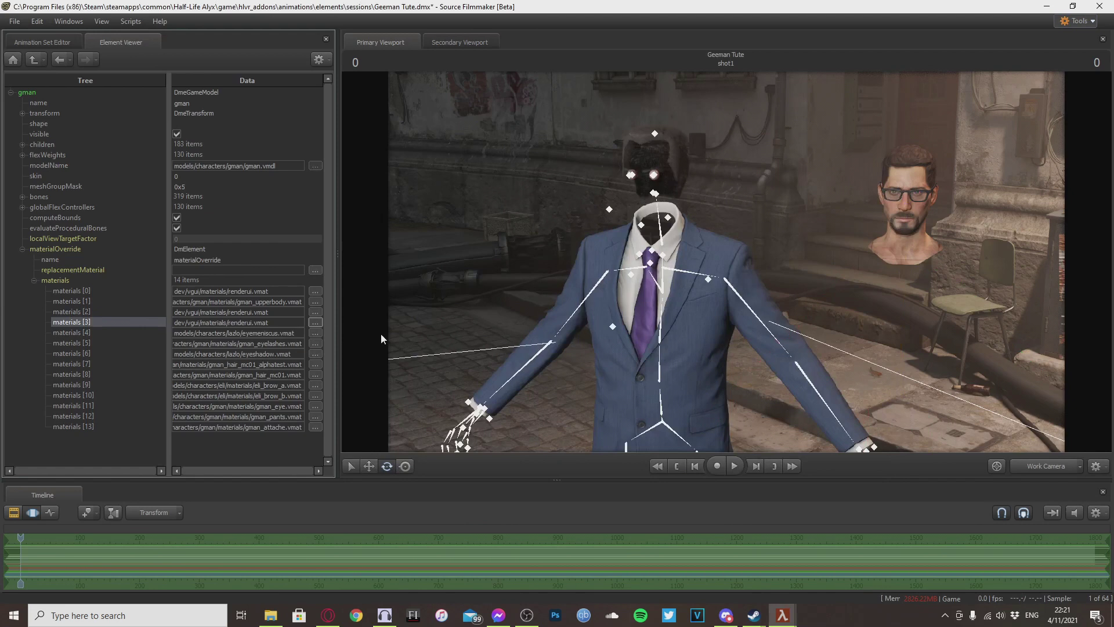
- Replace G-Man's eye meniscus, eyelashes and eye shadow materials, [4] to [6], with dev/vgui/materials/renderui.vmat
click(315, 334)
scroll(646, 227, down, 3)
double_click(645, 227)
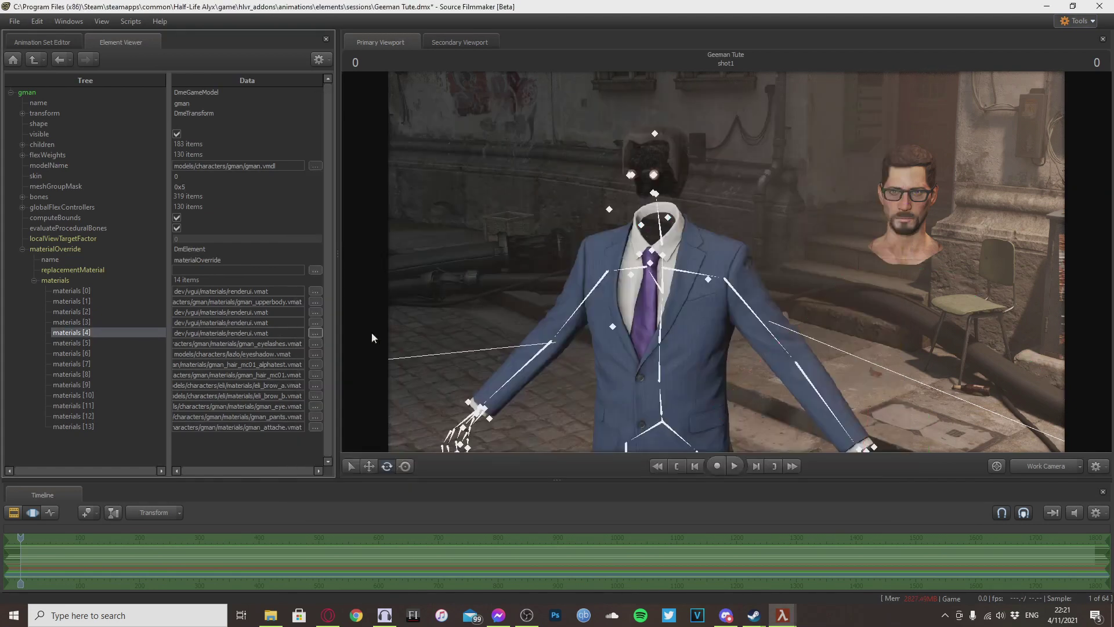
click(315, 343)
double_click(625, 222)
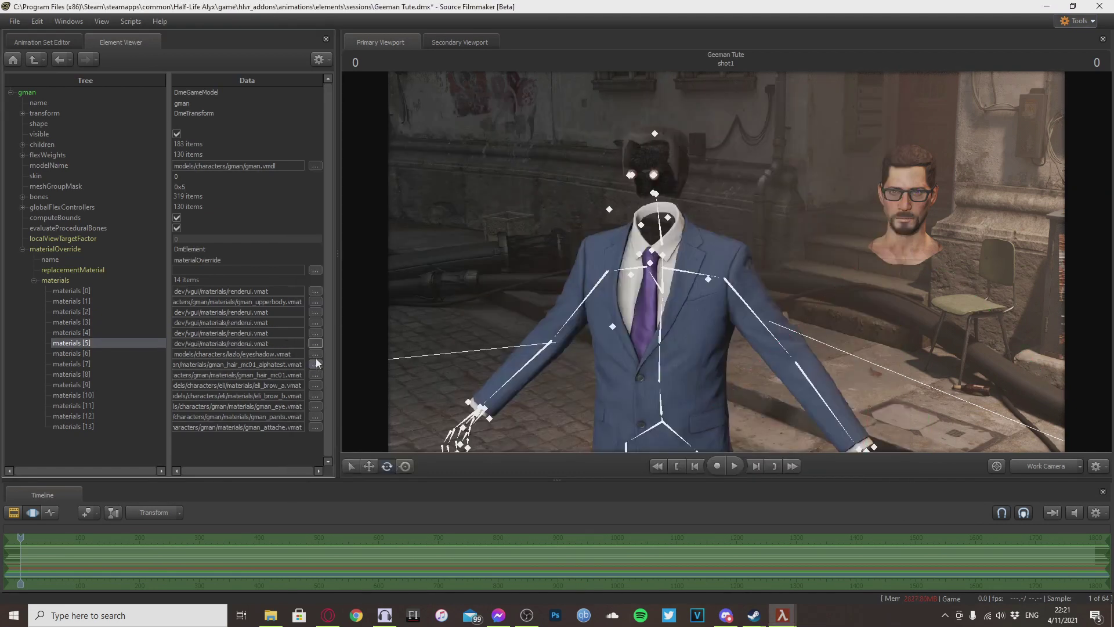
click(315, 354)
scroll(653, 217, down, 3)
double_click(653, 217)
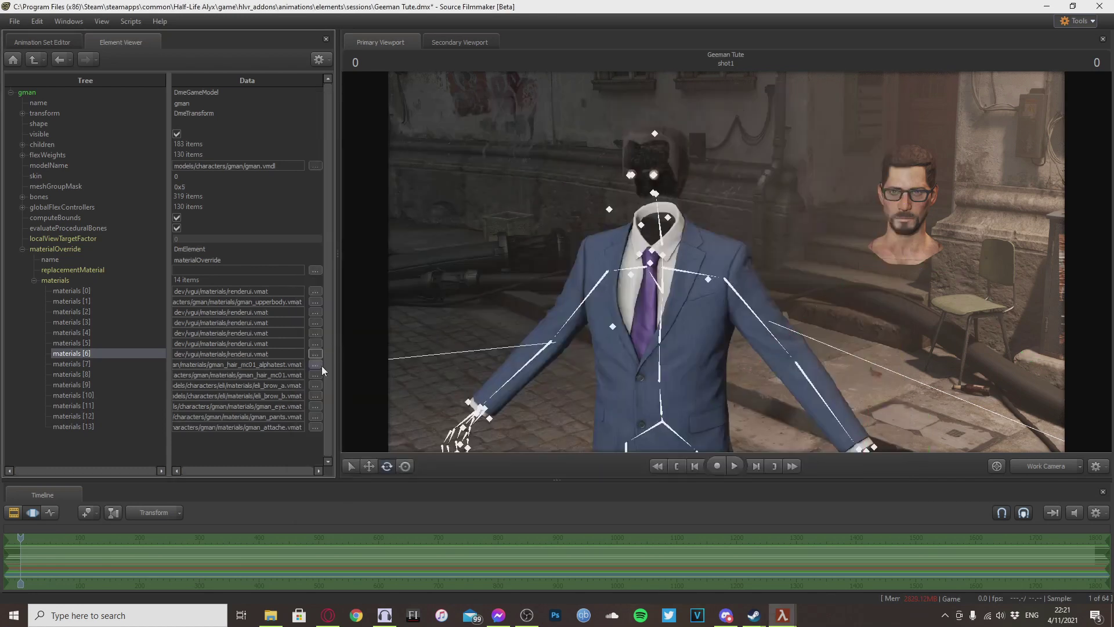
- Replace G-Man's two hair materials, [7] and [8], with dev/vgui/materials/renderui.vmat
click(315, 364)
scroll(653, 239, down, 3)
double_click(653, 239)
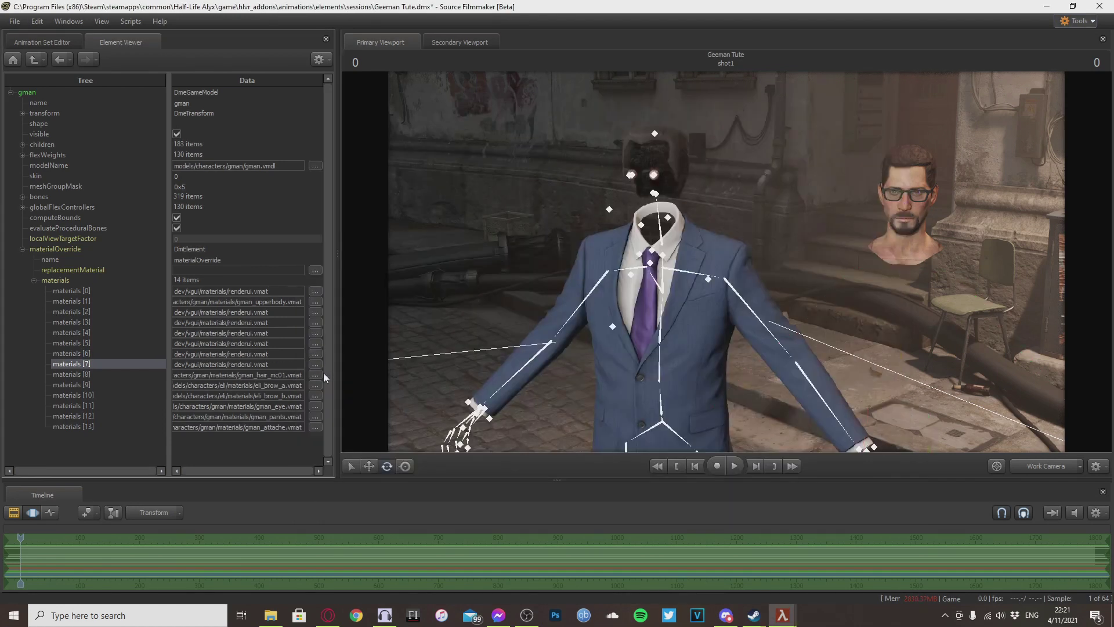
click(316, 375)
scroll(664, 220, down, 3)
double_click(663, 221)
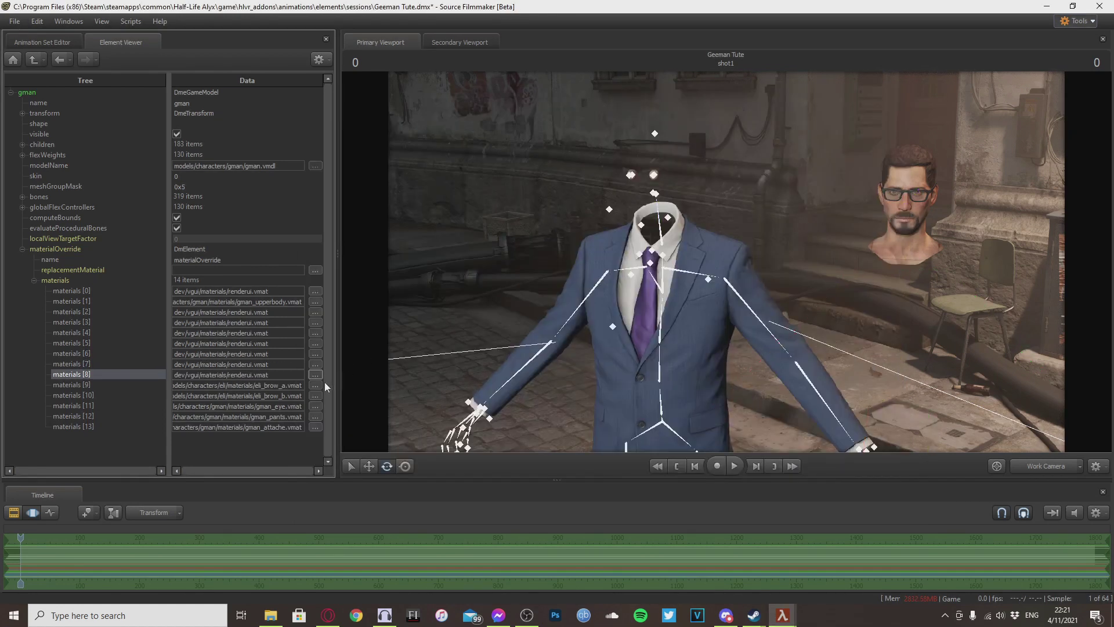
- Replace G-Man's two eyebrow materials, [9] and [10], with dev/vgui/materials/renderui.vmat, filtering materials for "ui"
click(316, 386)
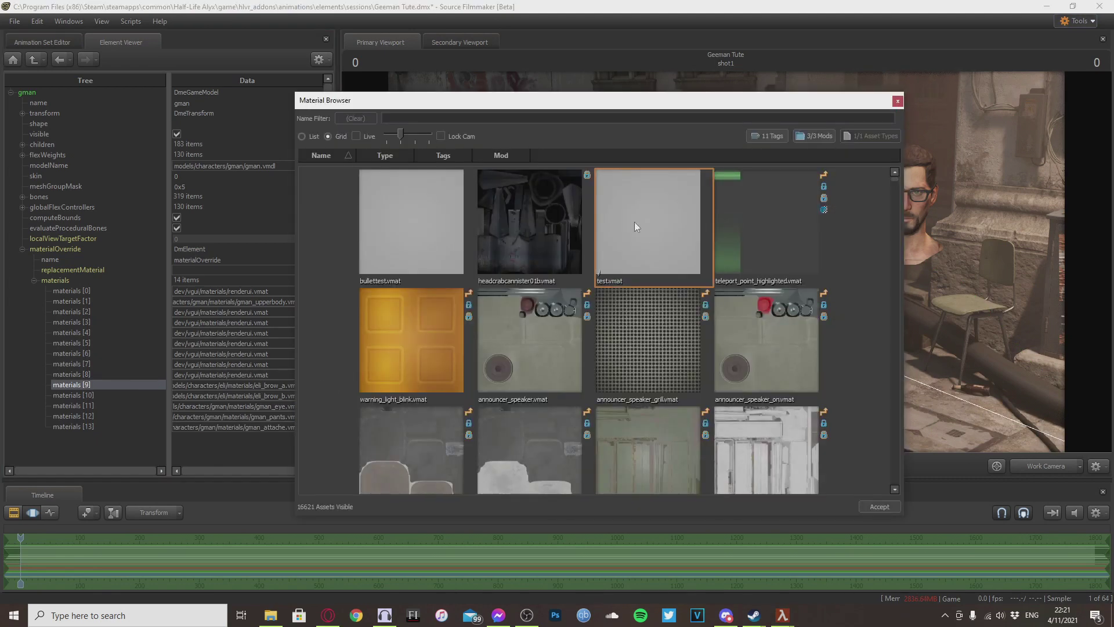
click(561, 119)
double_click(652, 212)
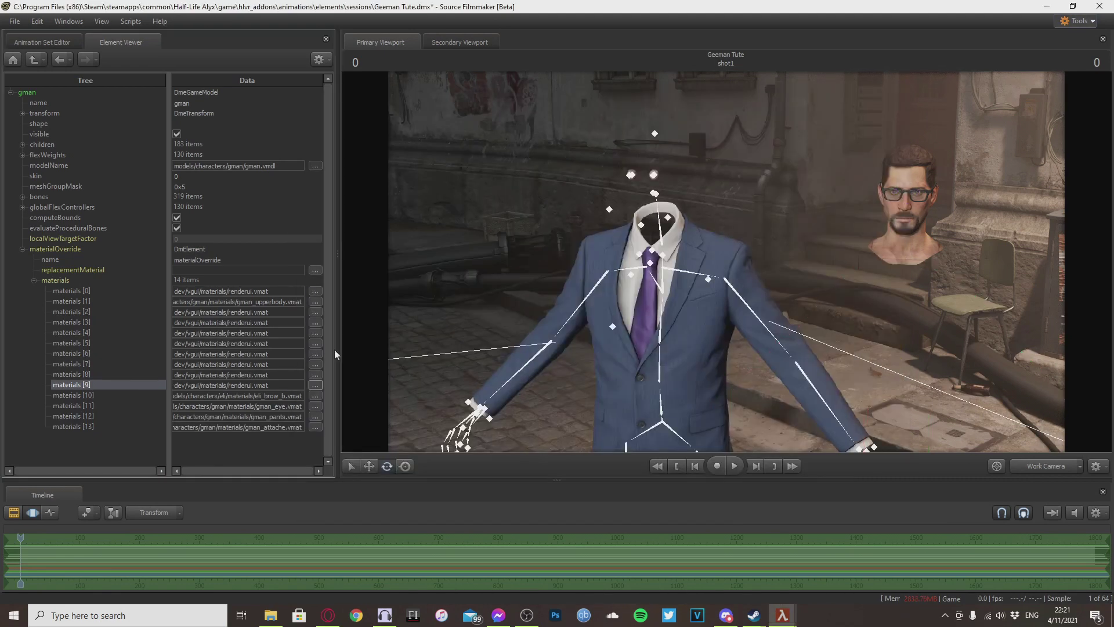
click(316, 388)
click(571, 119)
text(ui)
double_click(663, 232)
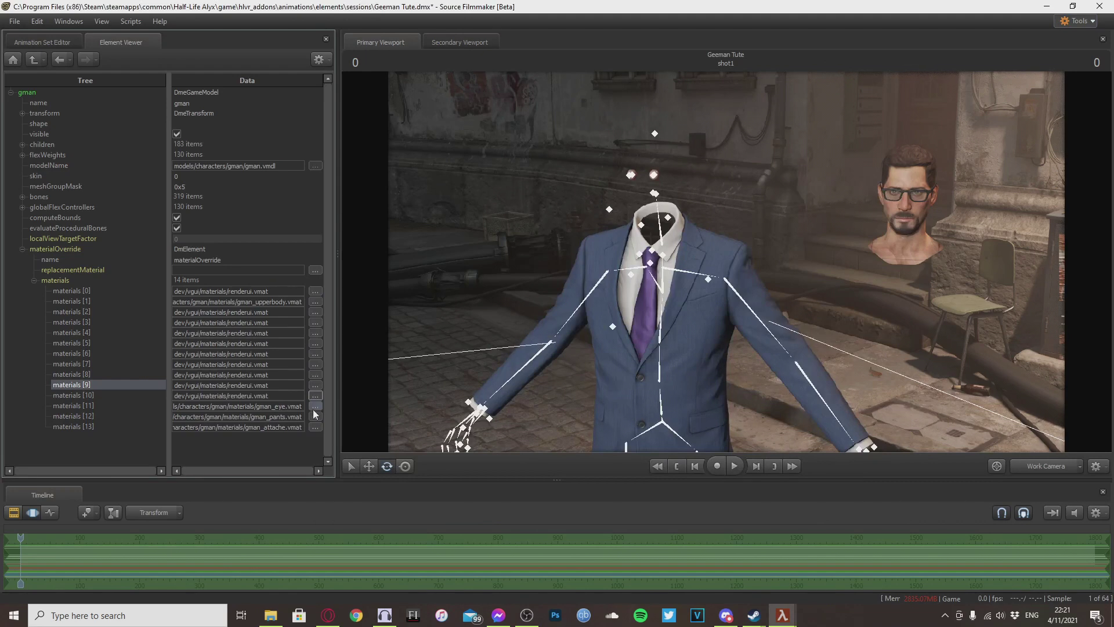
- Replace G-Man's eye material, materials [11], with dev/vgui/materials/renderui.vmat and check the suit in the viewport
click(316, 406)
double_click(654, 244)
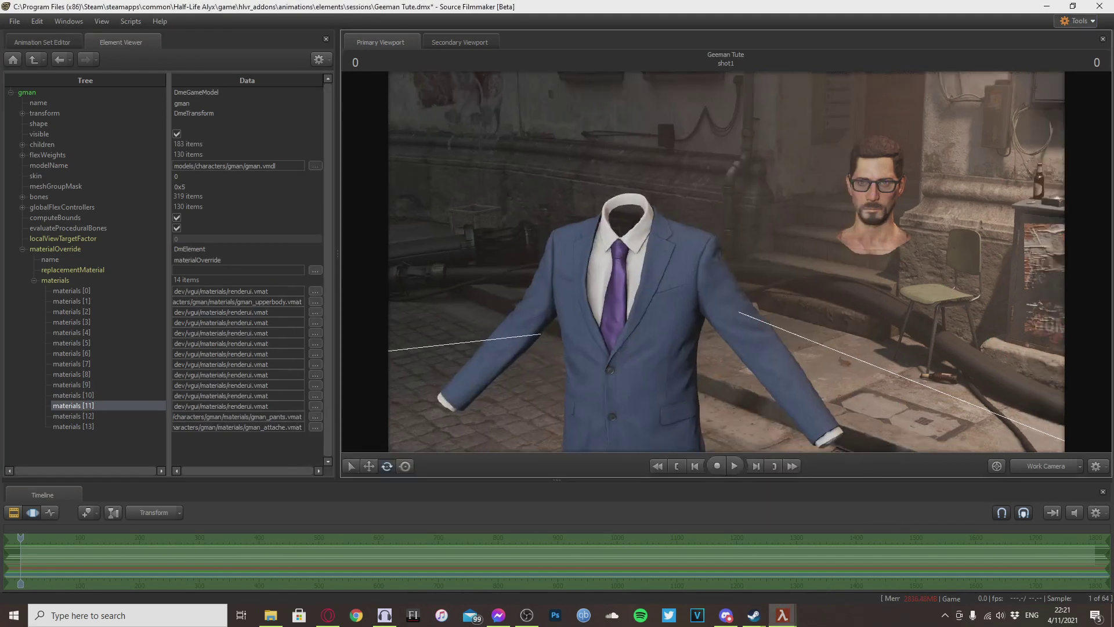
ctrl+click(767, 378)
mouse_move(767, 378)
mouse_down()
mouse_move(767, 325)
mouse_move(737, 333)
mouse_move(767, 377)
mouse_up()
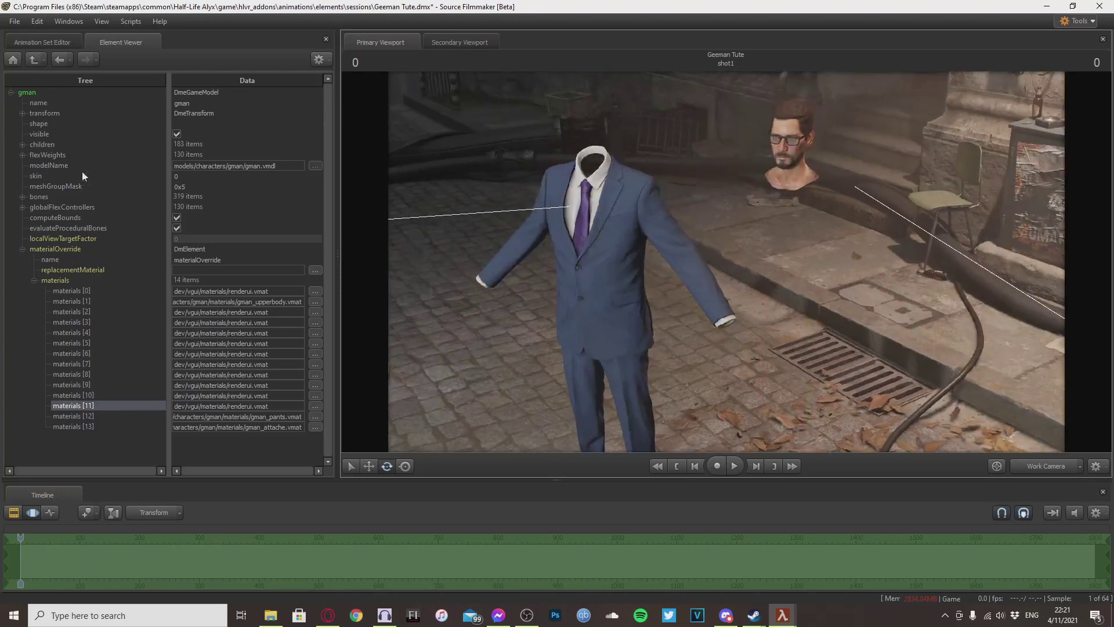
- Lock the gman1 animation set to gordon1 and zero all of gman1's controls to align the suit with Gordon
click(42, 41)
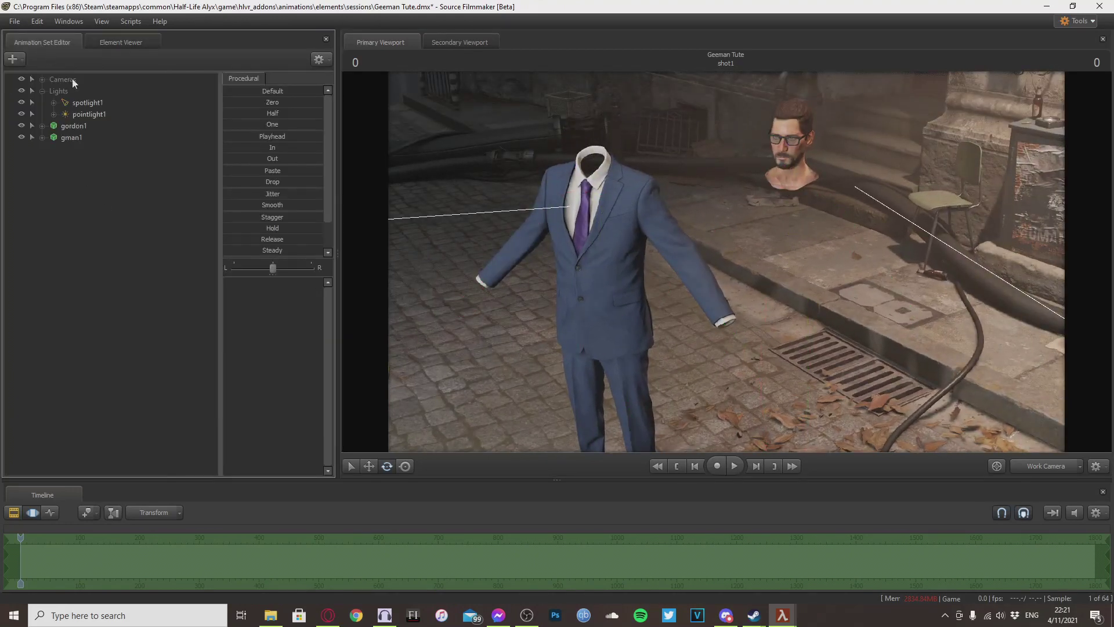
click(73, 126)
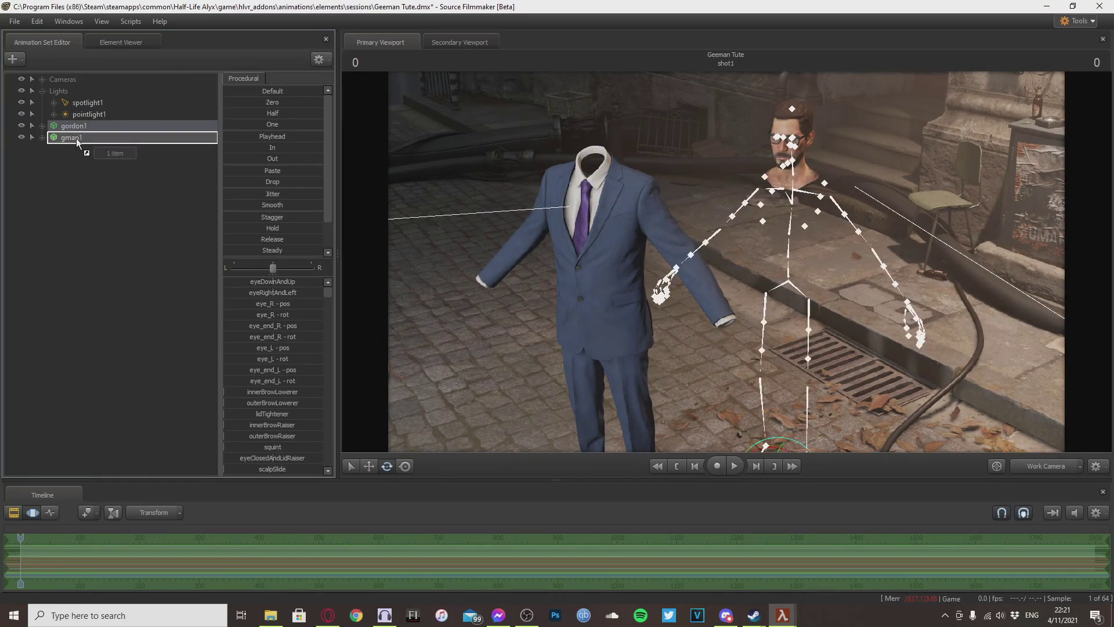
click(64, 138)
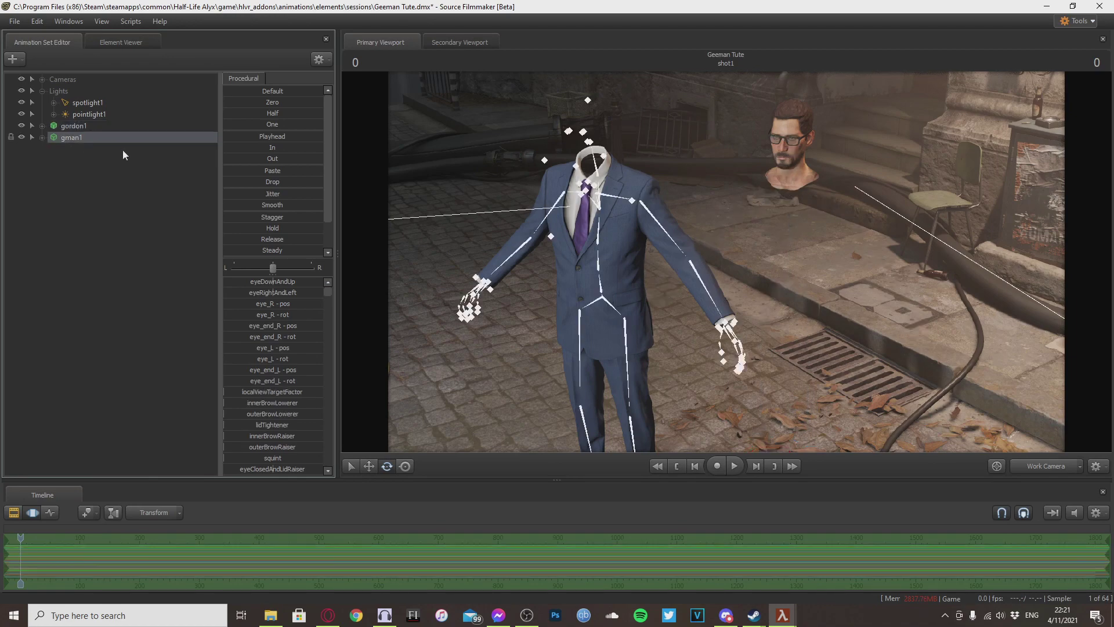
click(249, 102)
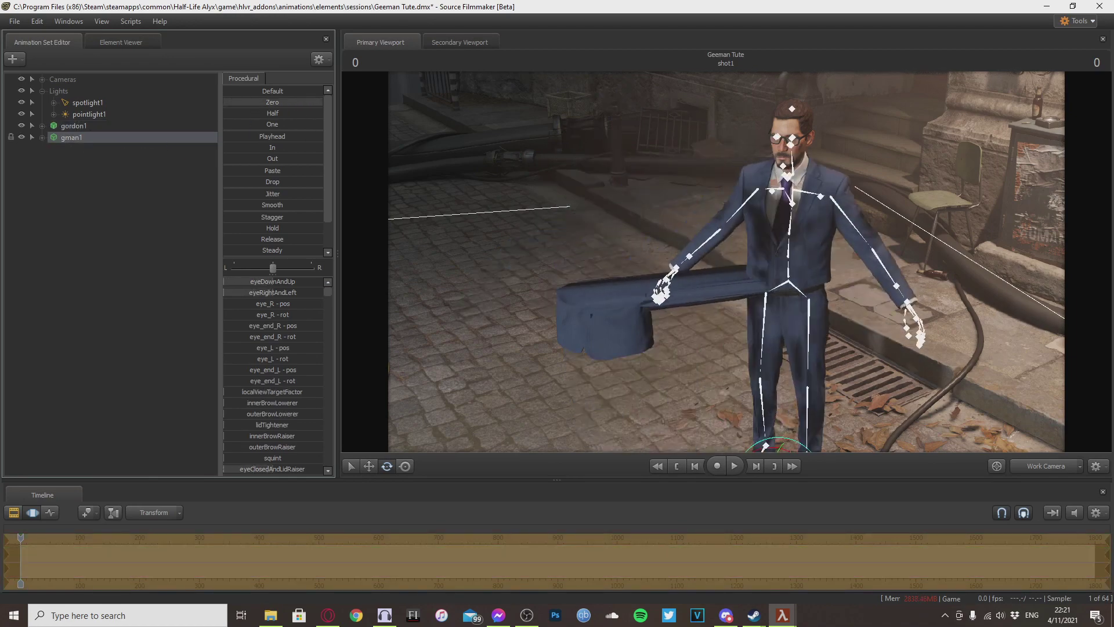
- Make gman1 unselectable in the viewport so only Gordon's bones can be picked
click(657, 356)
drag(657, 357, 673, 314)
key(w)
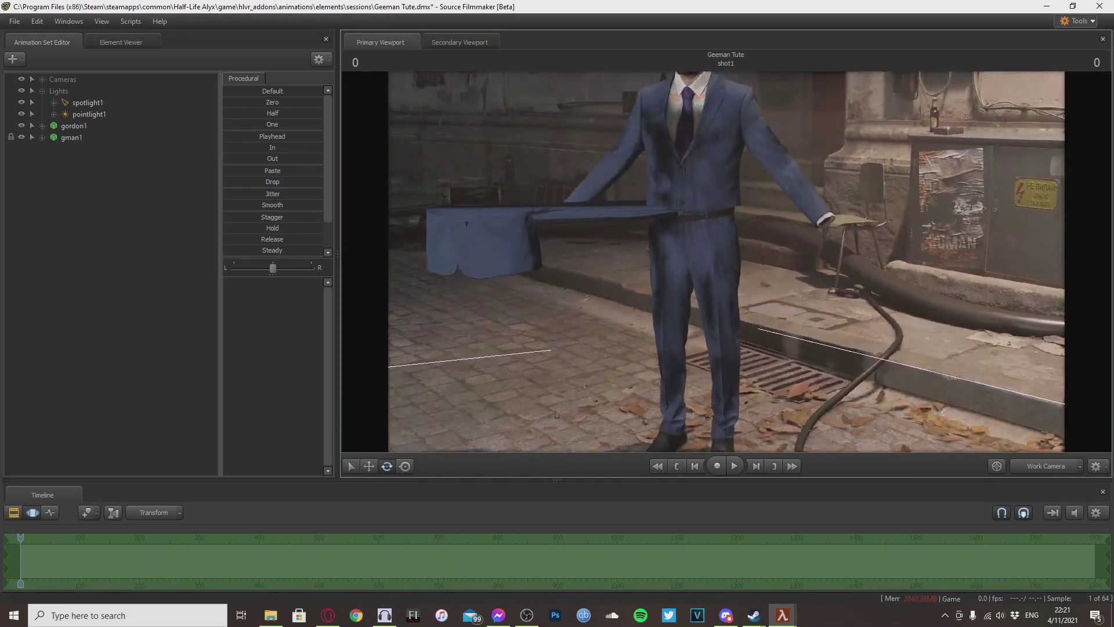
drag(413, 344, 410, 288)
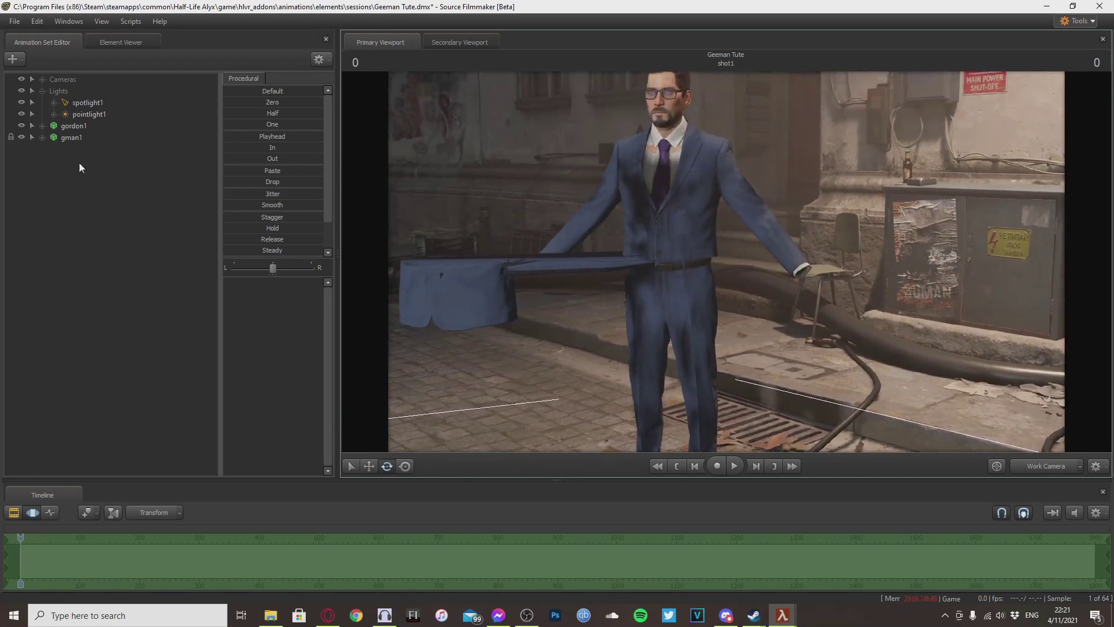
click(31, 138)
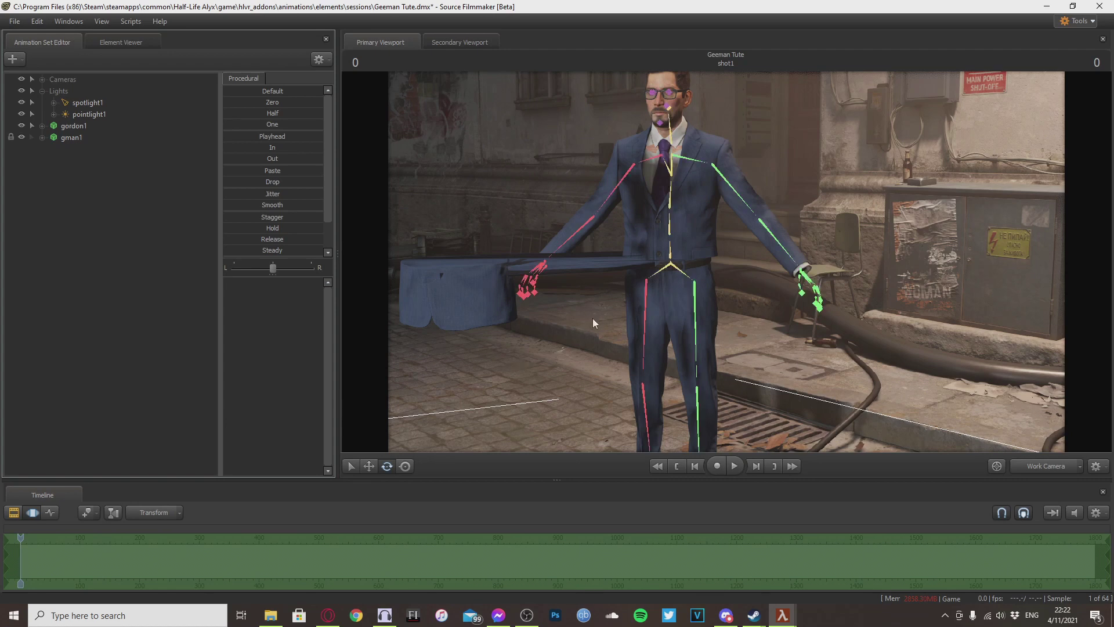
- Play the shot briefly and examine how Gordon's head and neck fit into the suit collar from the side
key(space)
key(space)
mouse_move(685, 347)
mouse_down()
mouse_move(612, 404)
mouse_move(630, 408)
mouse_move(630, 343)
mouse_move(690, 326)
mouse_move(681, 334)
mouse_up()
key(w)
key(a)
drag(727, 262, 505, 261)
key(d)
key(d)
key(a)
key(w)
- Move Gordon's neck_0 bone so the neck sits properly inside the suit collar from the side and front
ctrl+click(688, 303)
key(a)
key(d)
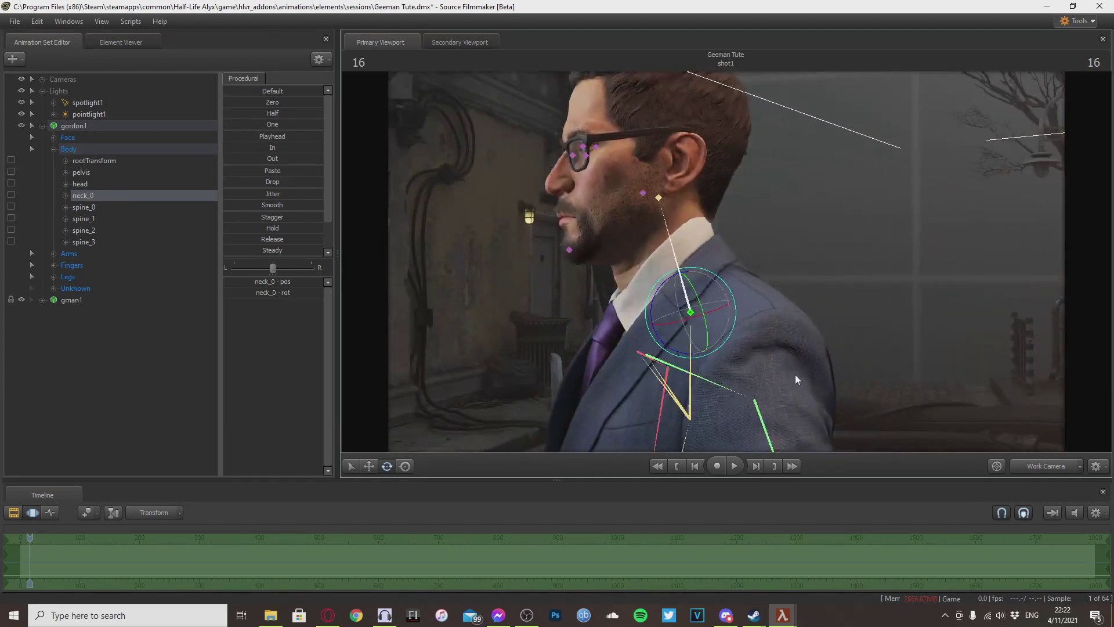
key(w)
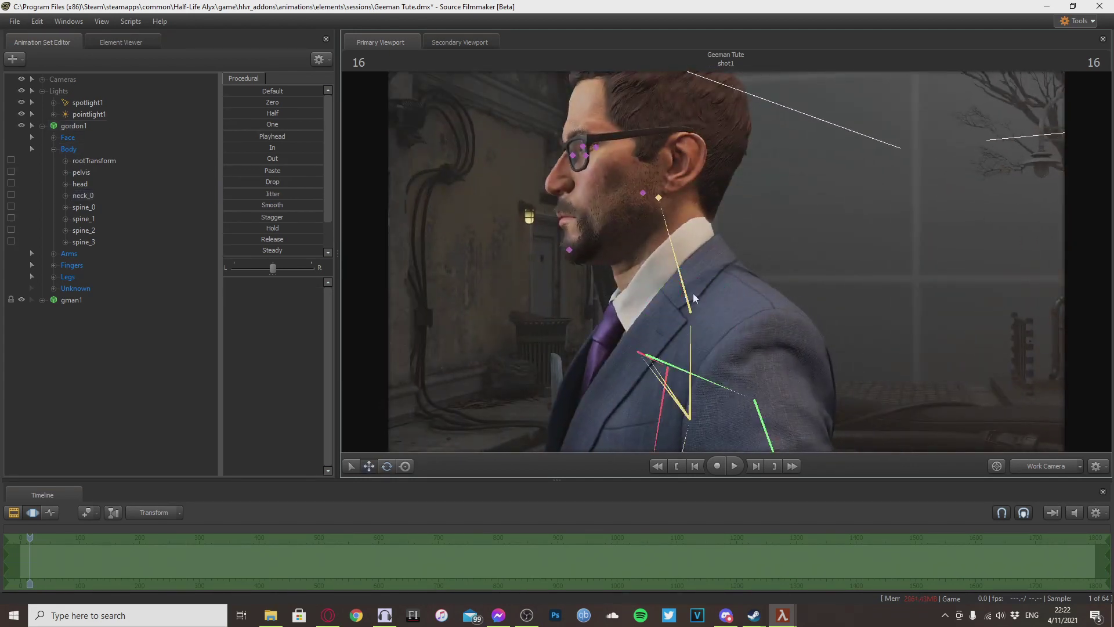
drag(691, 286, 689, 279)
alt+drag(667, 318, 653, 337)
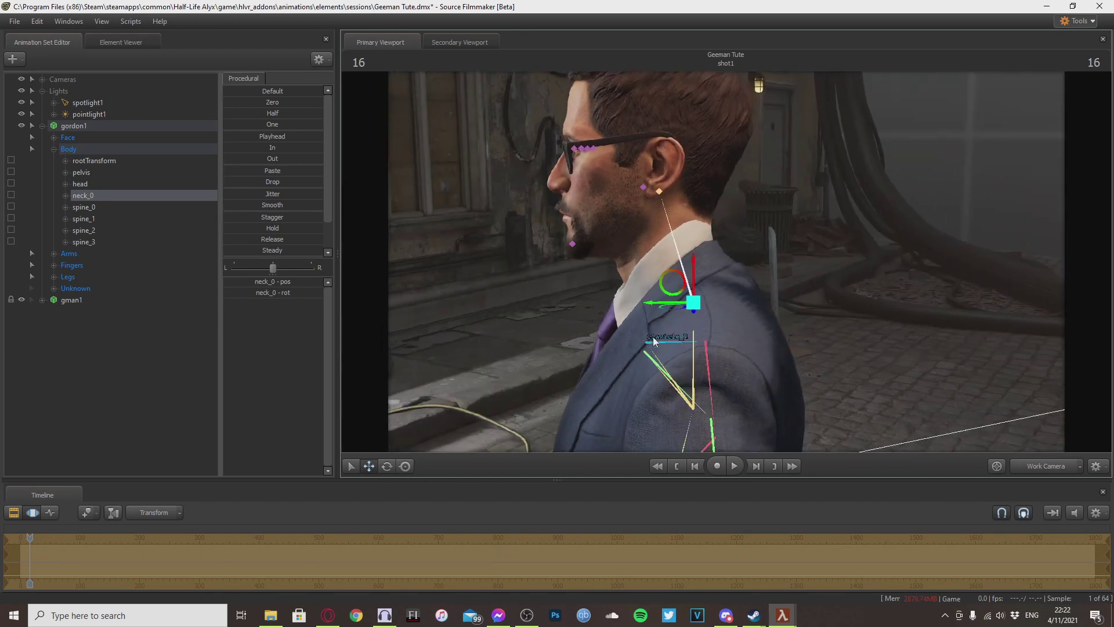
key(e)
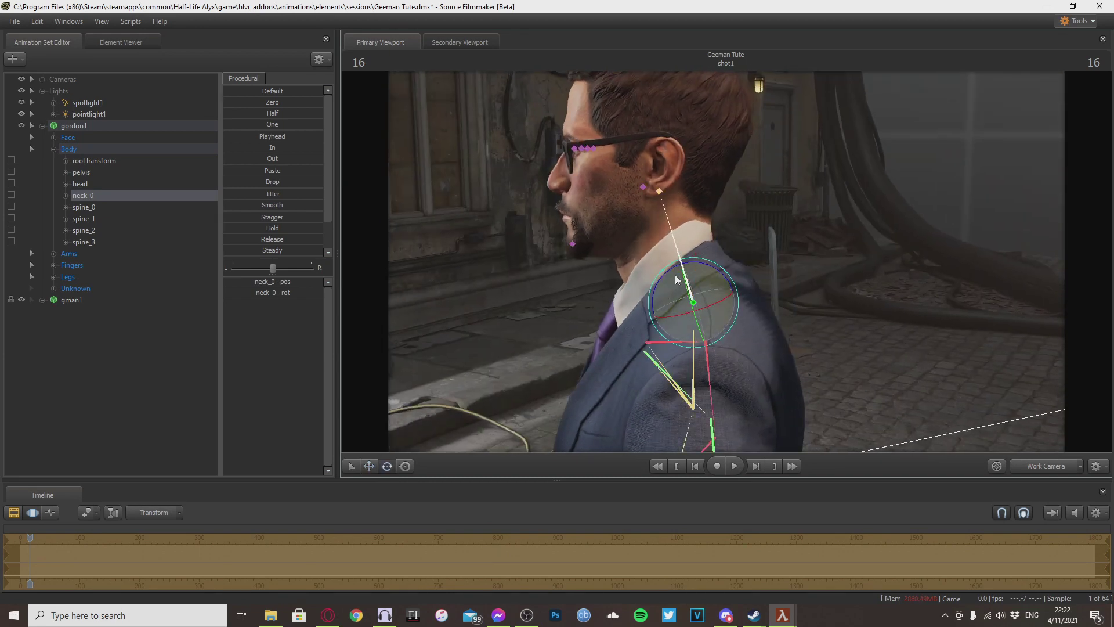
key(w)
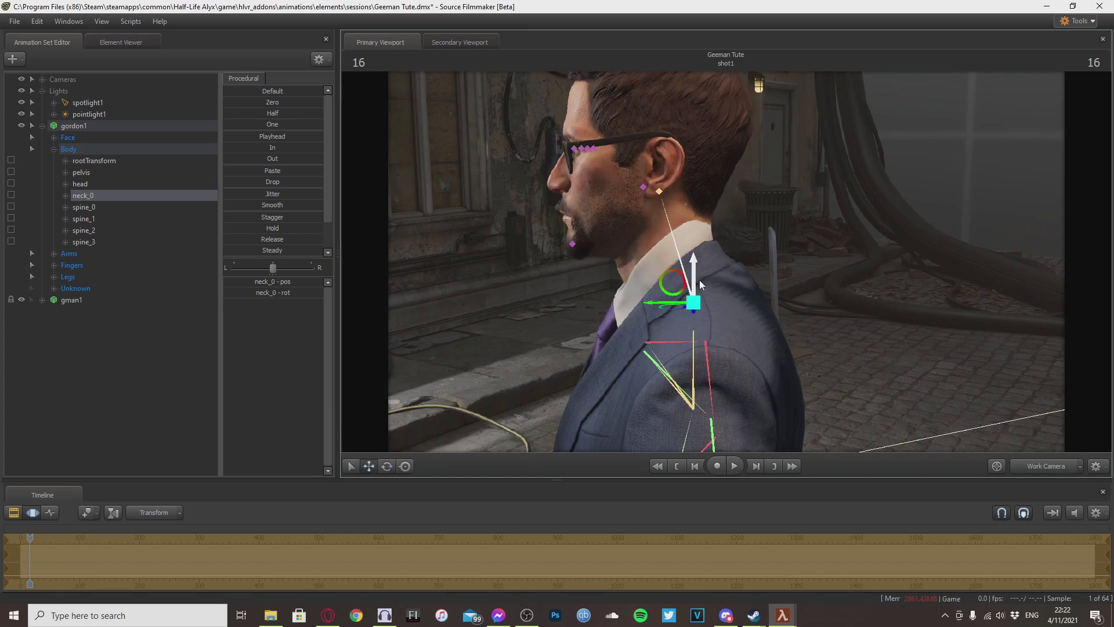
drag(695, 267, 800, 303)
alt+drag(722, 306, 795, 306)
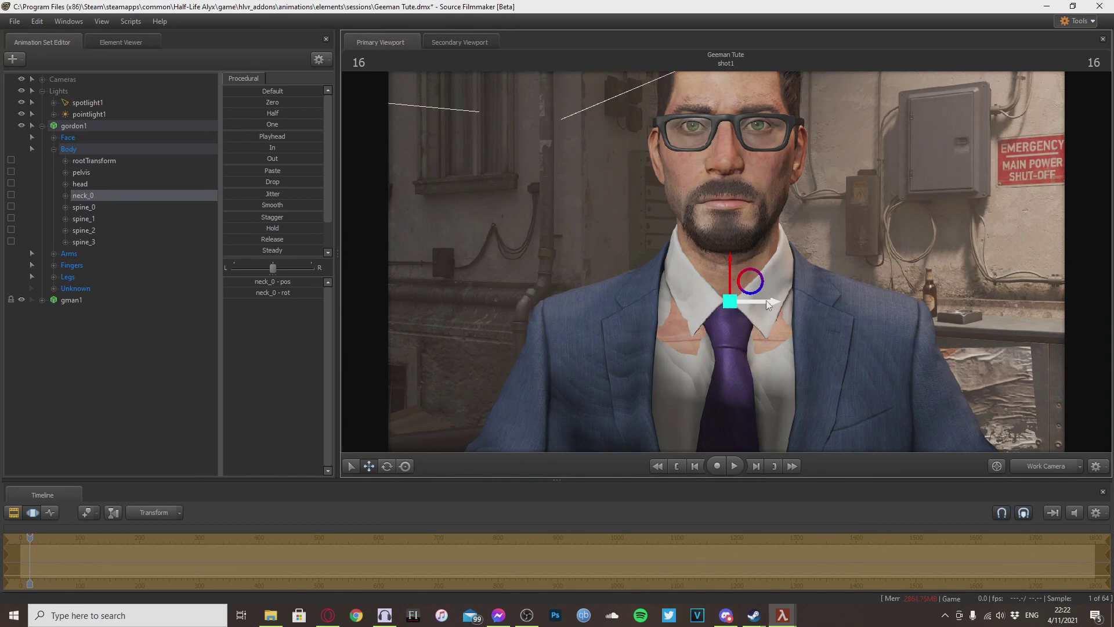
drag(767, 301, 409, 323)
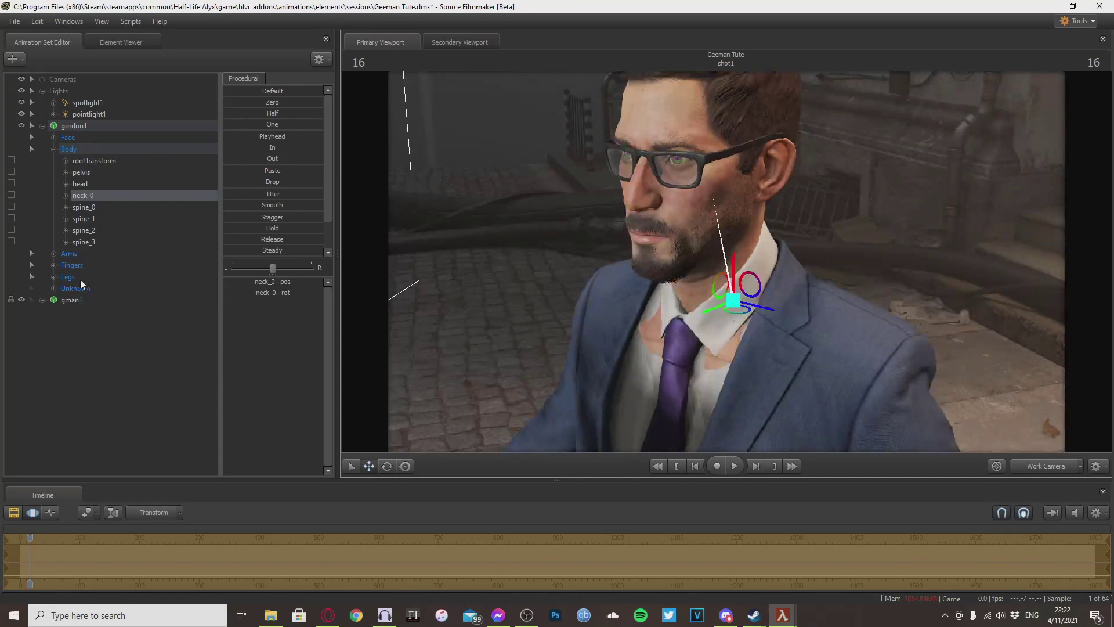
- Check the suit collar and shoulders from behind and clear the bone selection
alt+drag(808, 299, 522, 304)
click(836, 343)
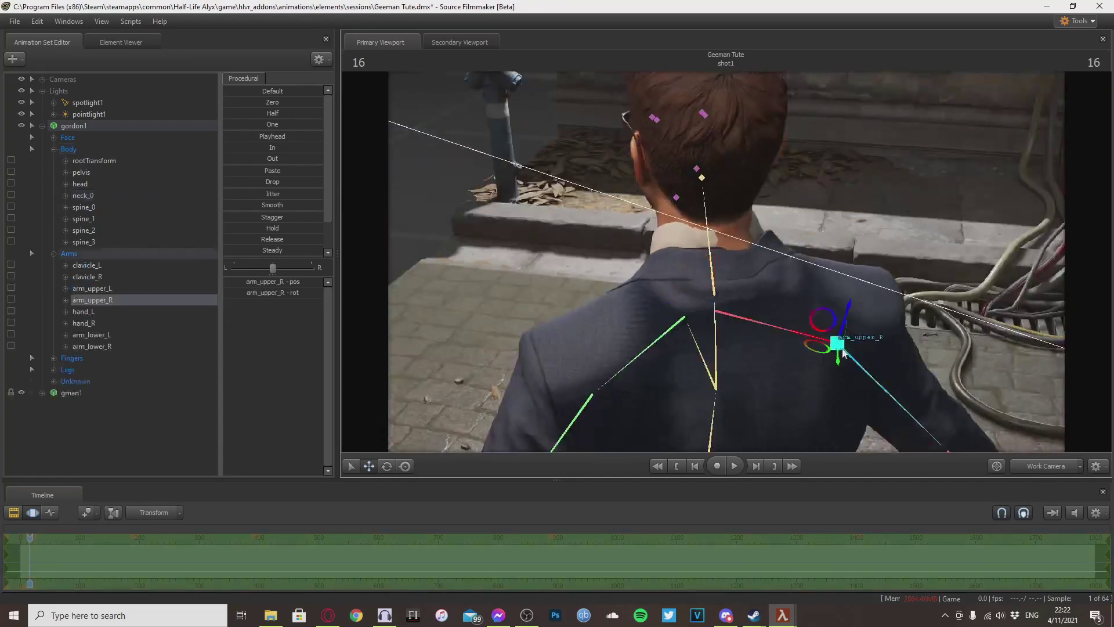
click(770, 287)
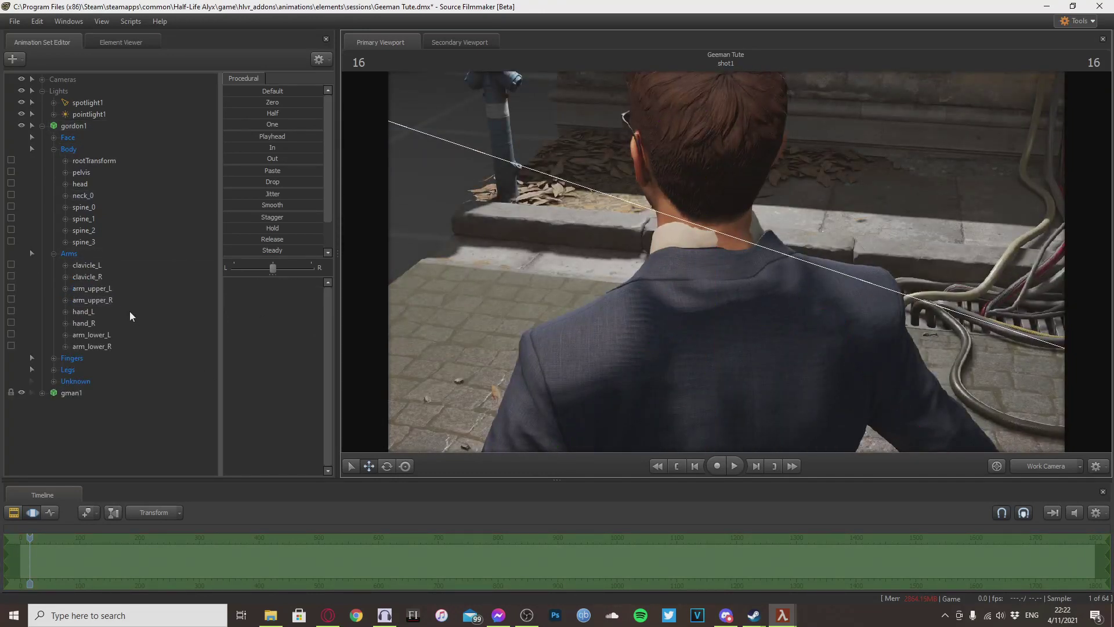
- Unlock the transforms of gman1's Unknown control group
click(42, 125)
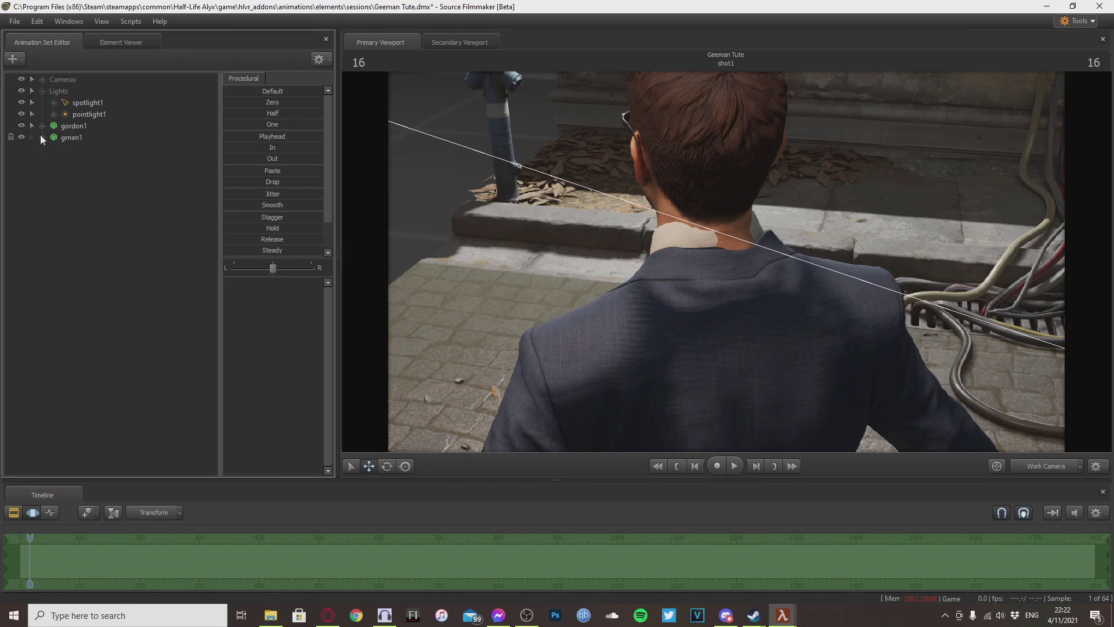
click(41, 137)
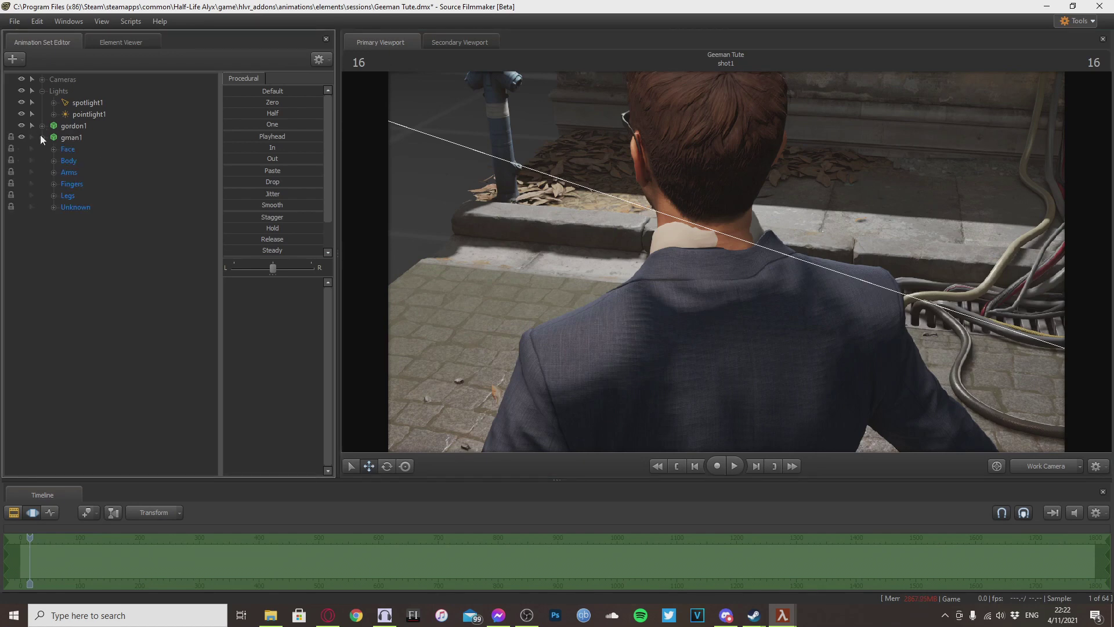
click(78, 208)
mouse_move(798, 283)
mouse_down()
mouse_move(783, 283)
mouse_move(798, 283)
mouse_up()
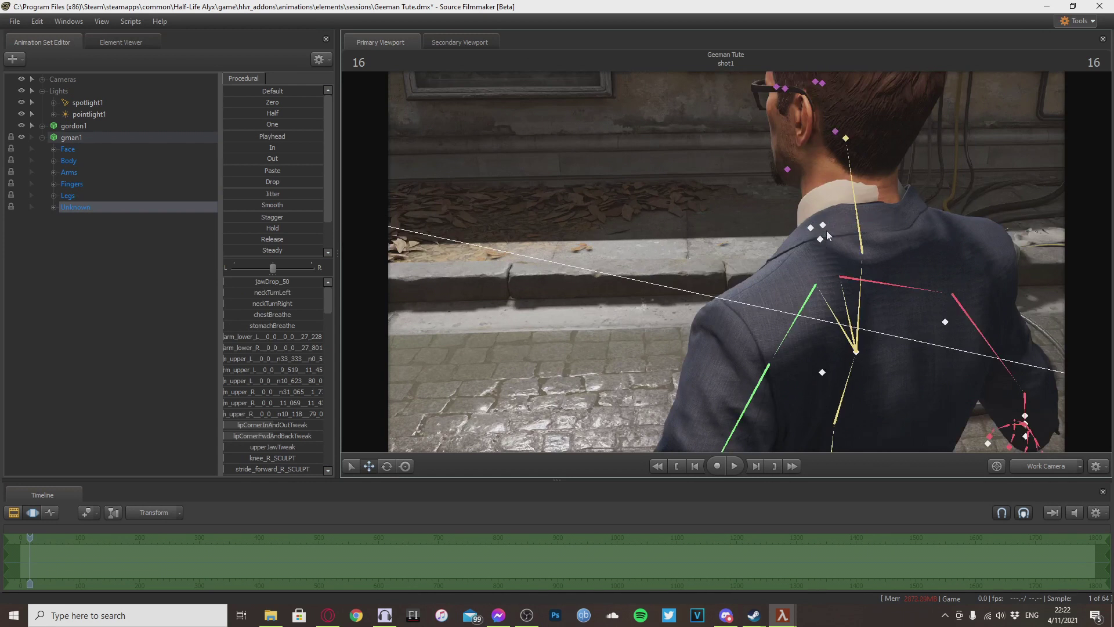
right_click(68, 211)
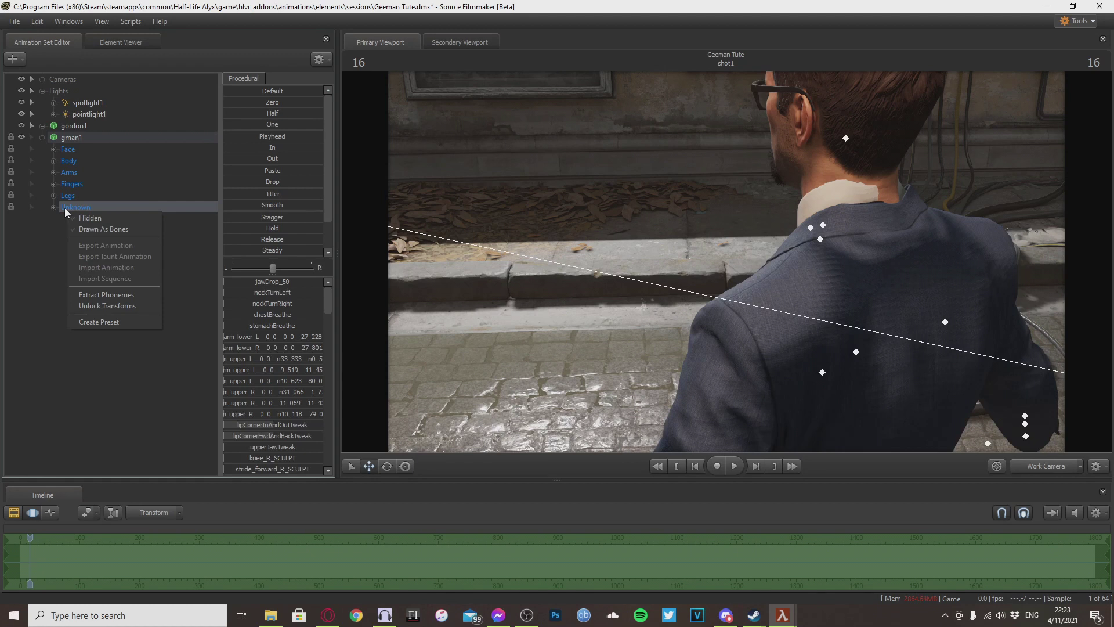
click(109, 301)
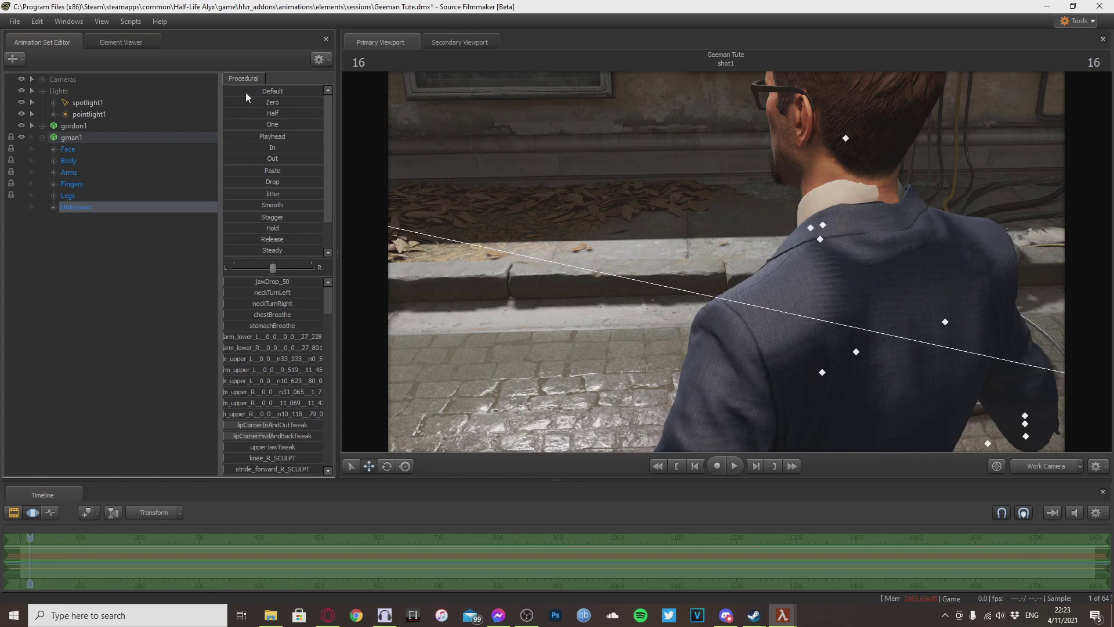
- Set the controls in gman1's Unknown group to Default and lock the group back to gordon1
drag(245, 92, 323, 92)
drag(667, 261, 696, 307)
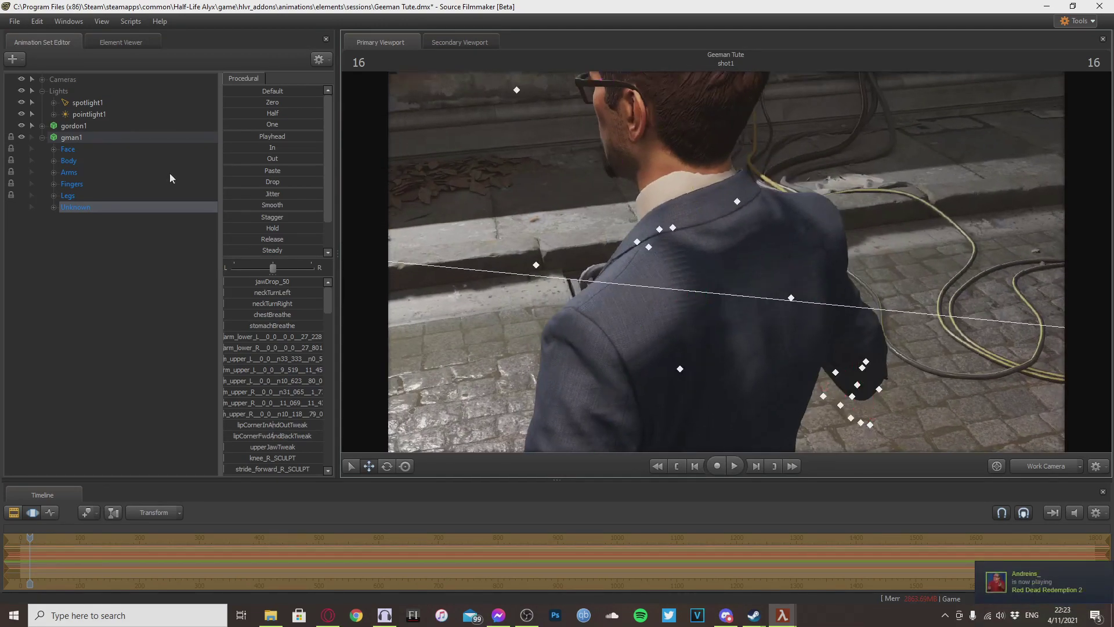
click(69, 125)
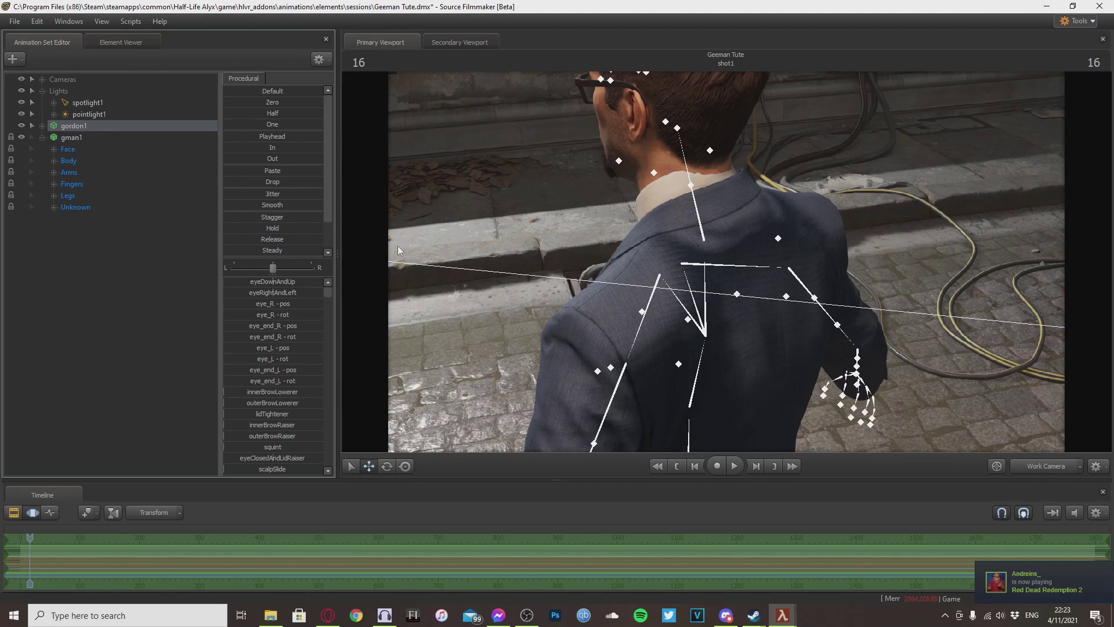
drag(539, 260, 539, 259)
- Search the models for "glove" and add alyx_glove_left.vmdl and alyx_glove_right.vmdl as animation sets
right_click(44, 242)
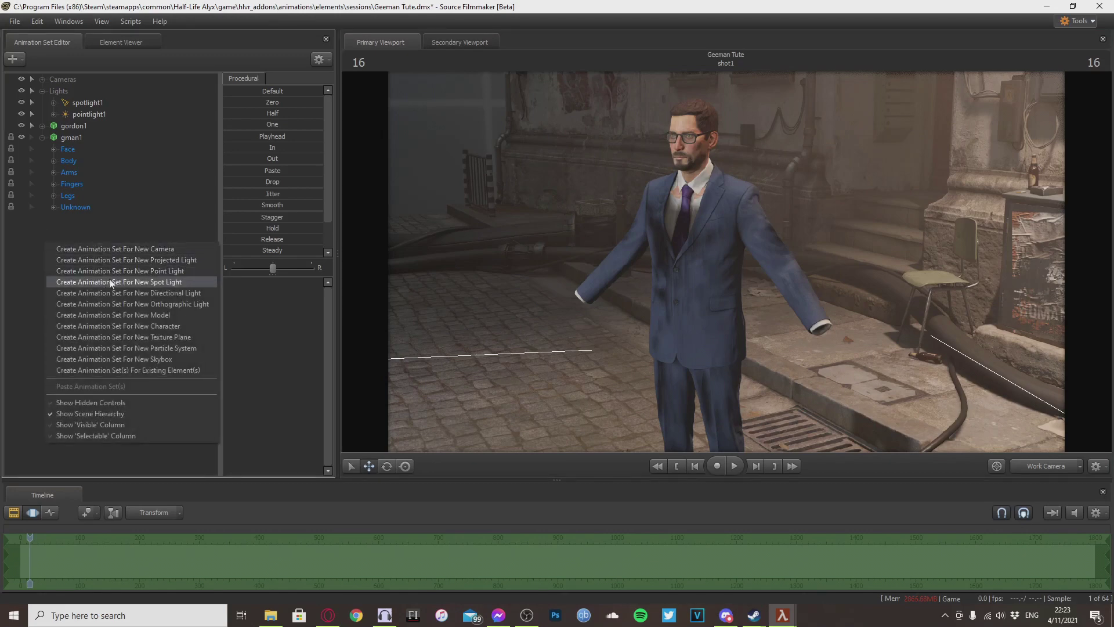
click(138, 317)
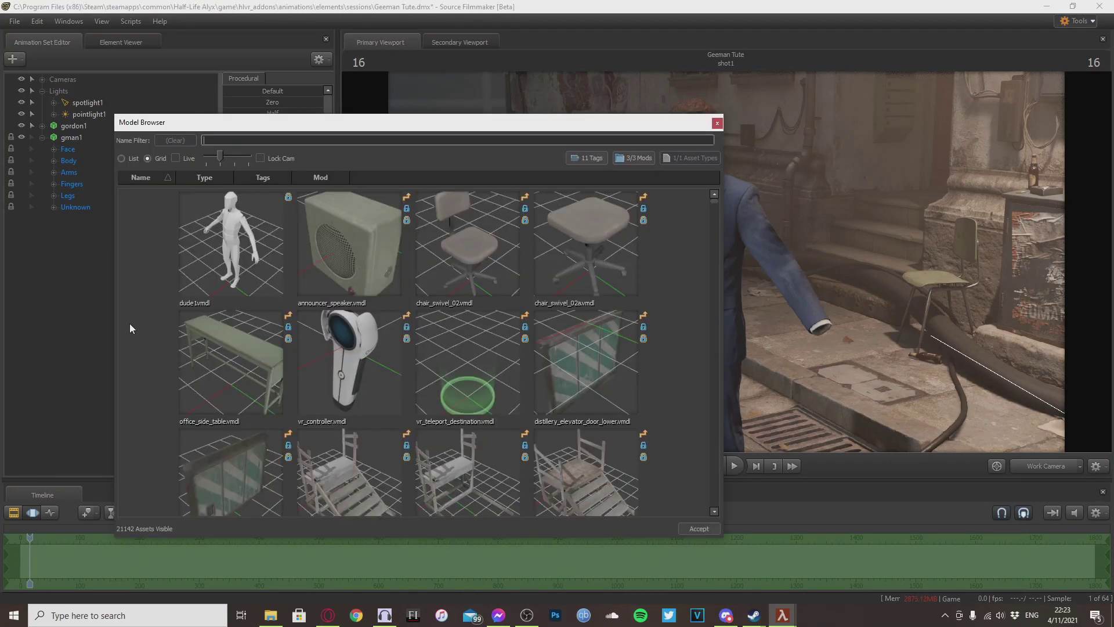
text(glove)
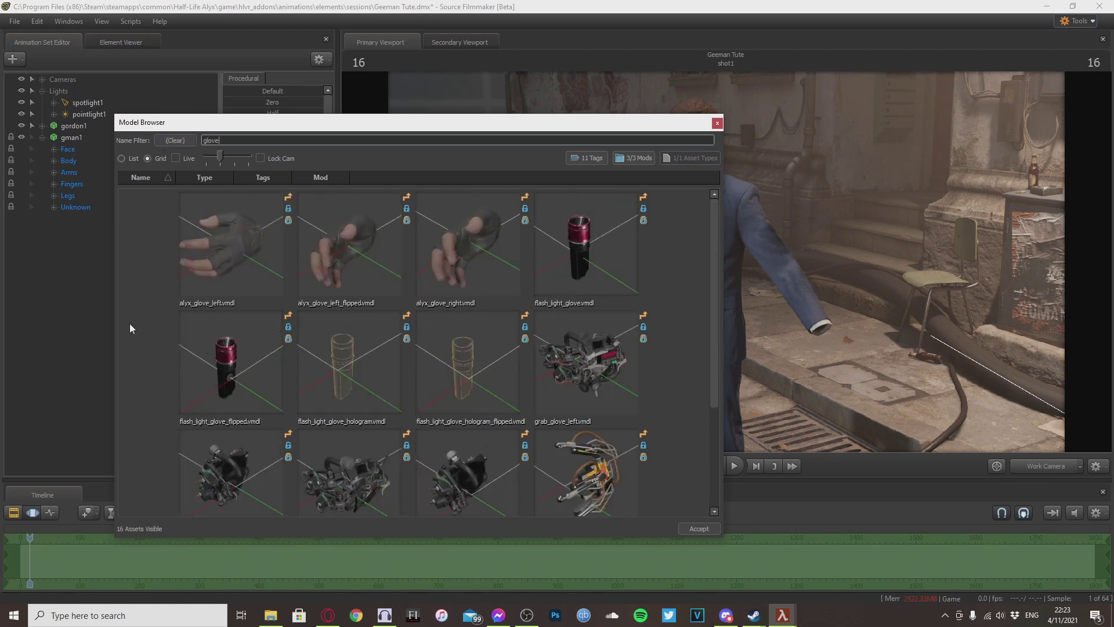
click(220, 259)
ctrl+click(458, 253)
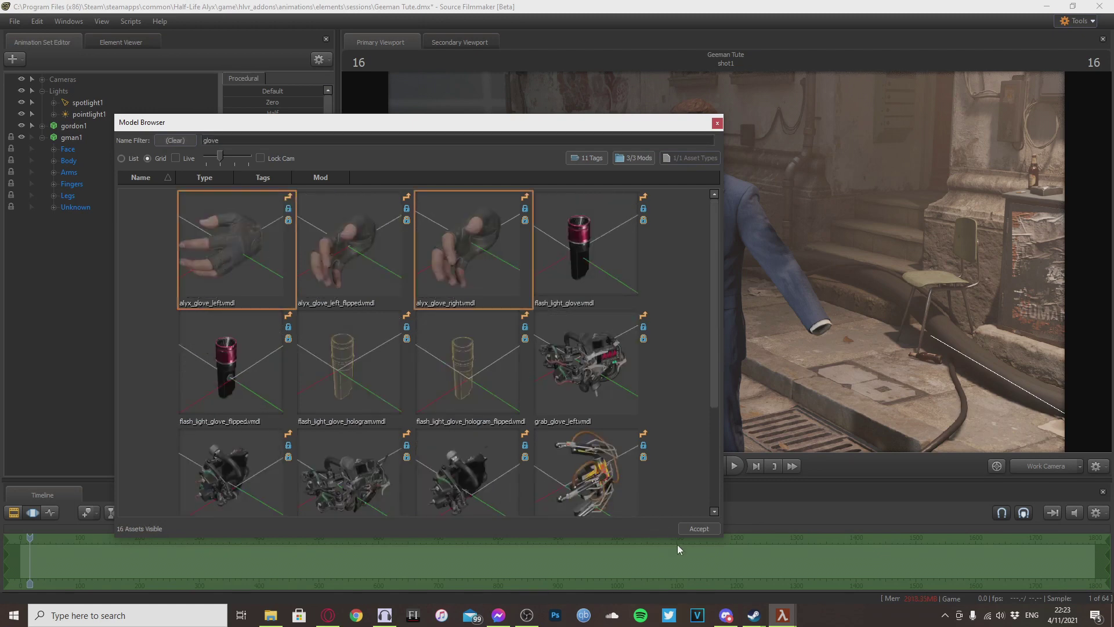
click(698, 528)
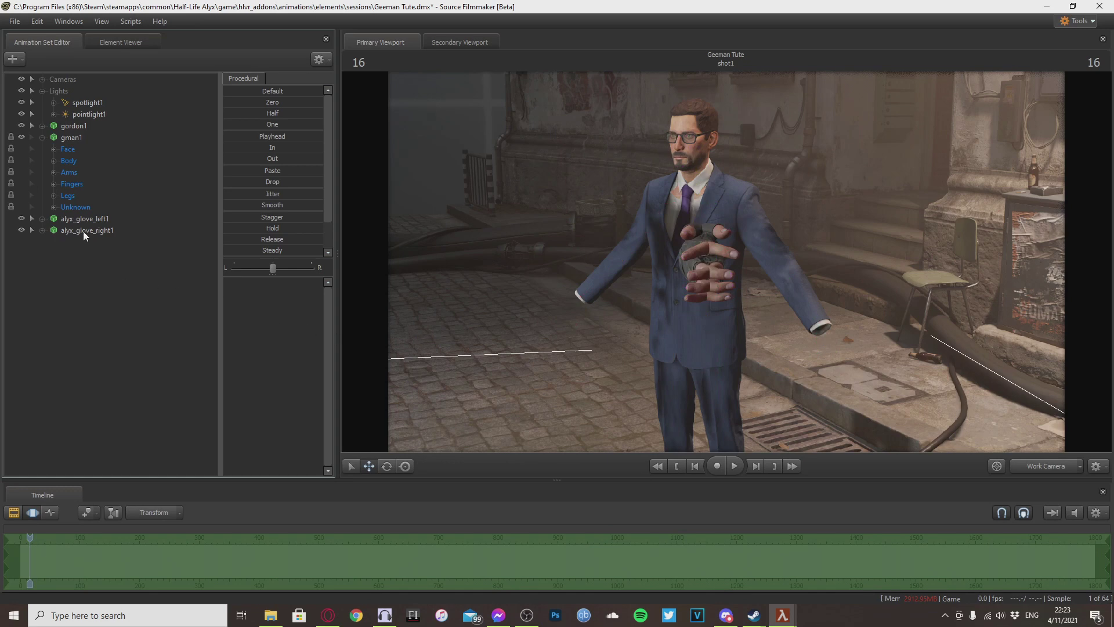
- Switch alyx_glove_left1 to body group glove_type_@1 and move it away from the right glove to inspect it
right_click(73, 217)
mouse_move(172, 415)
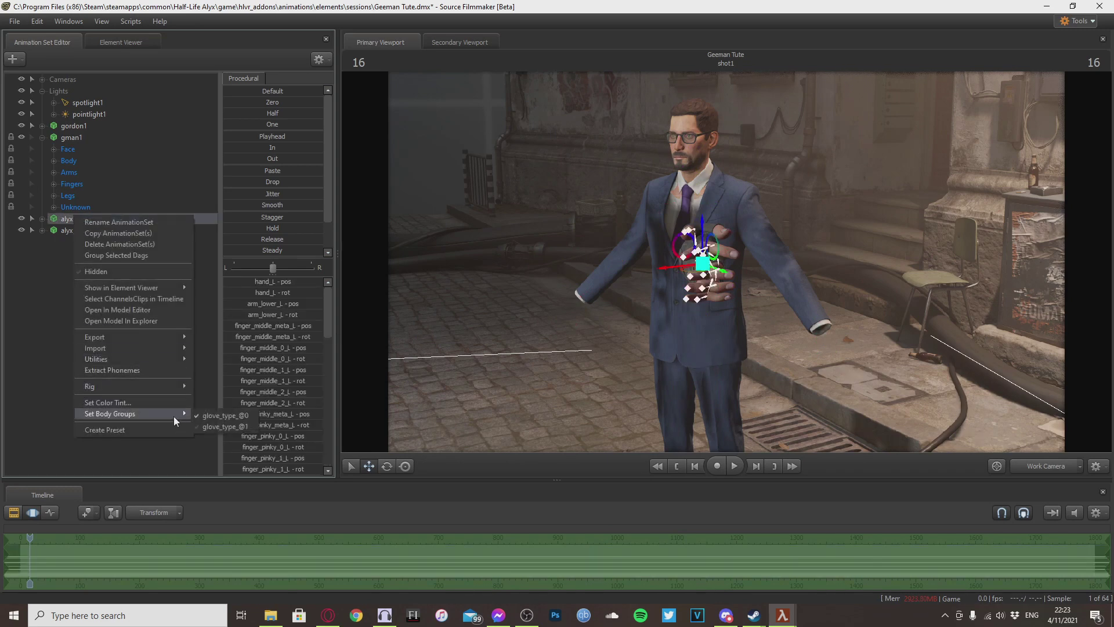
click(224, 425)
drag(725, 261, 905, 284)
key(ctrl)
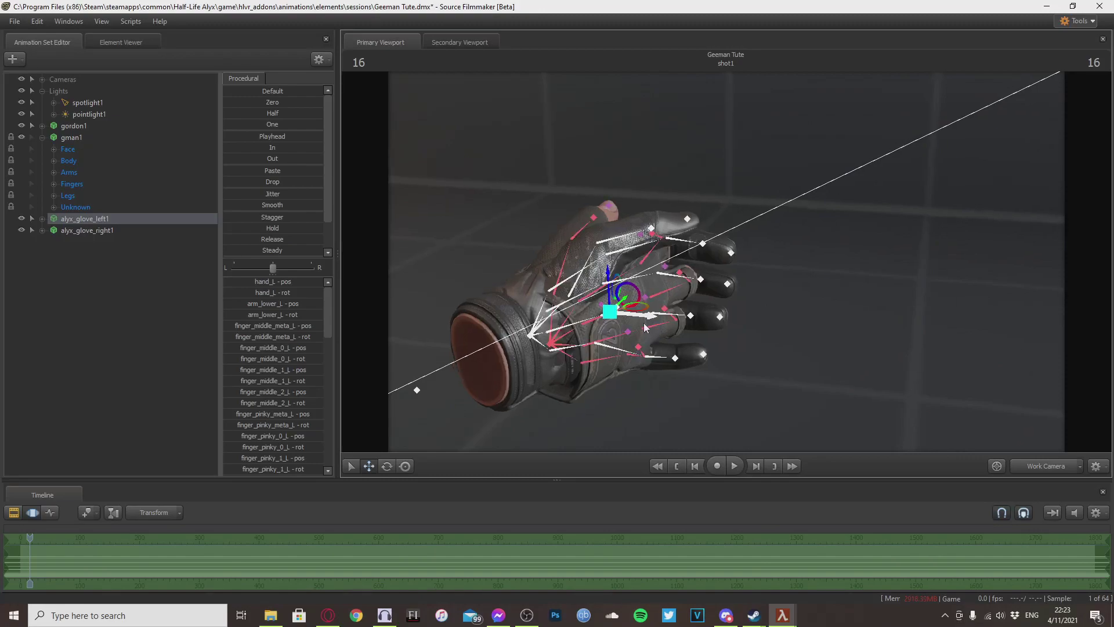
drag(644, 323, 526, 311)
drag(525, 312, 843, 335)
key(ctrl)
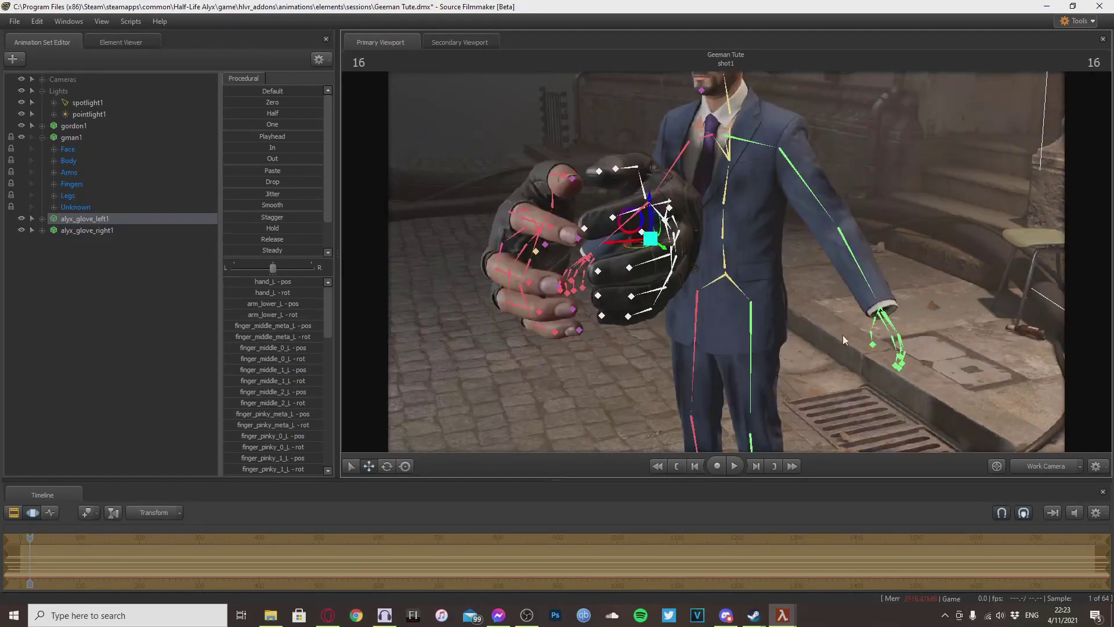
- Collapse gordon1's control list and delete the alyx_glove_left1 and alyx_glove_right1 animation sets
ctrl+click(884, 314)
ctrl+click(757, 317)
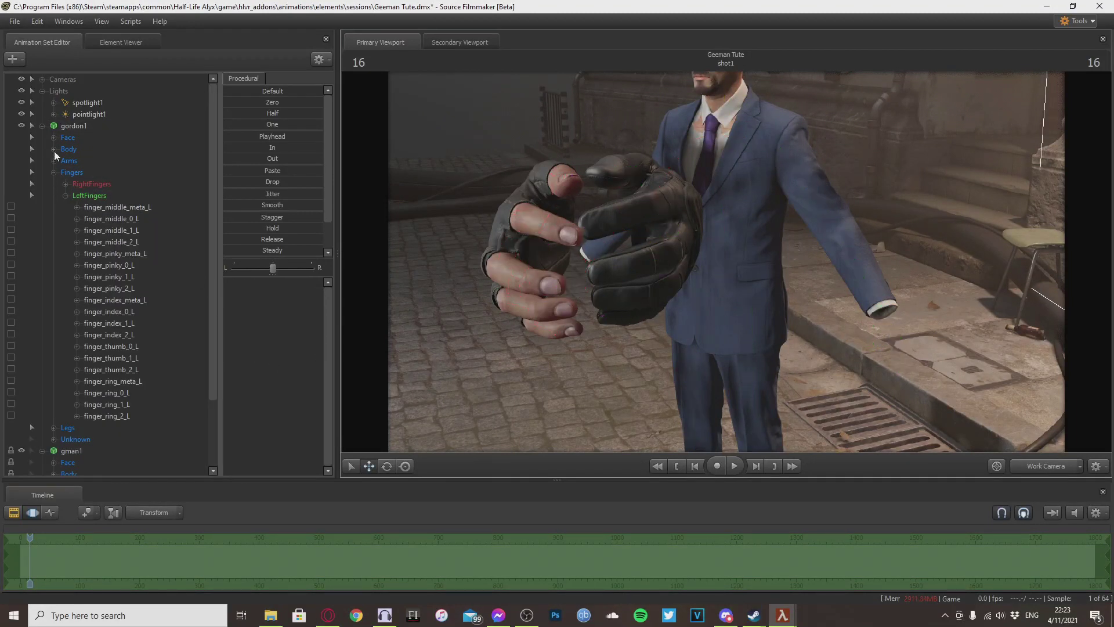
click(60, 130)
click(42, 126)
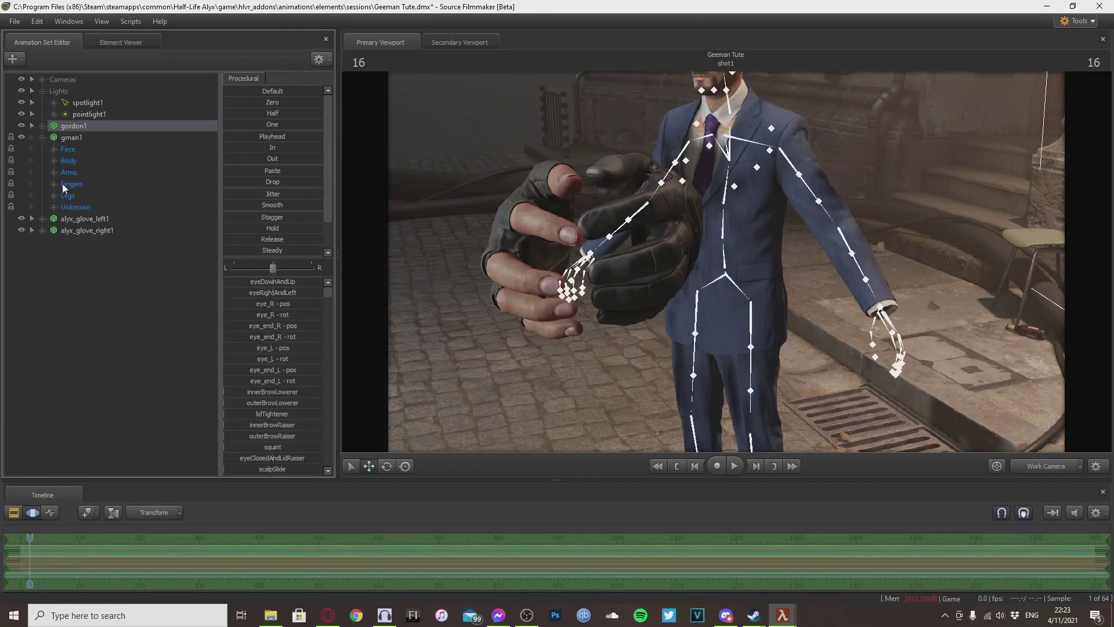
click(81, 218)
shift+click(82, 230)
right_click(82, 228)
click(90, 253)
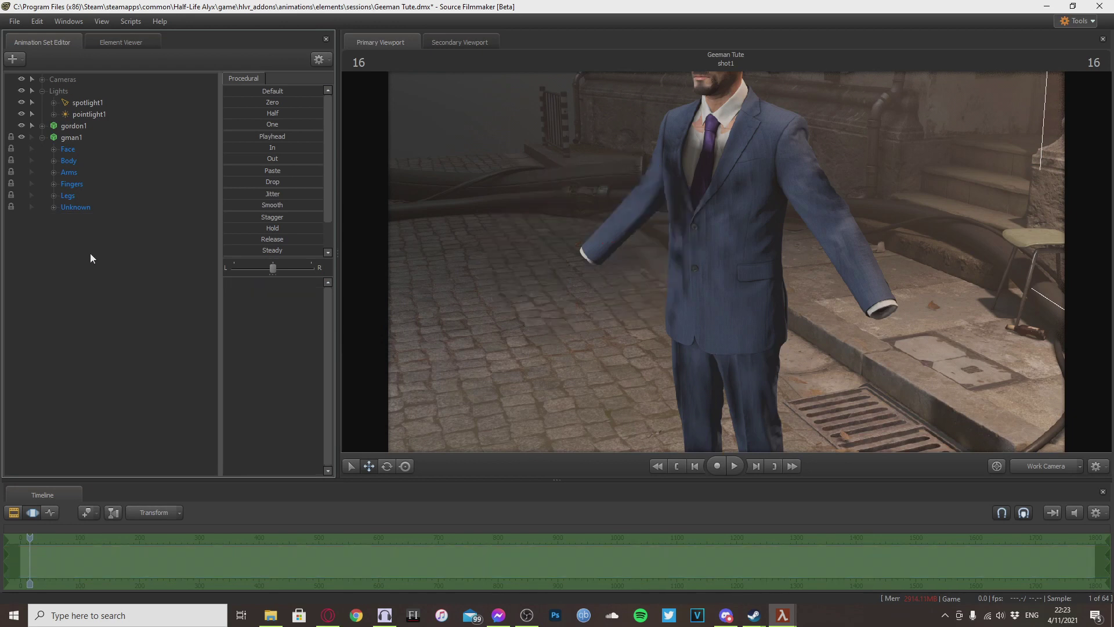
- Search the models for "_male" and add the citizens_male head-and-hands model as a new animation set
right_click(86, 249)
click(179, 319)
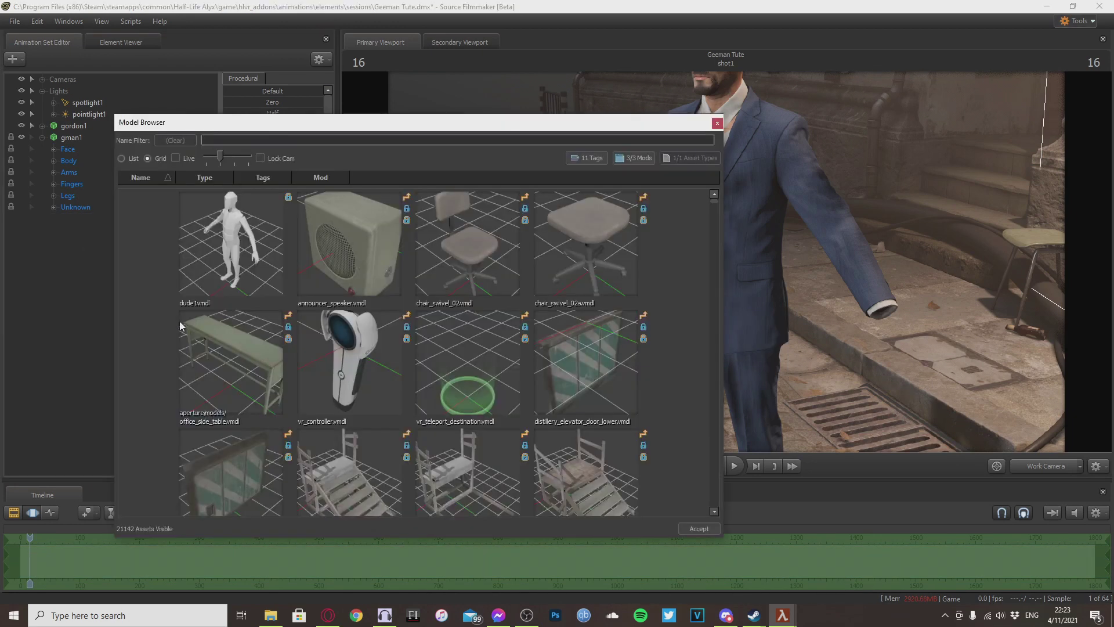
text(_male)
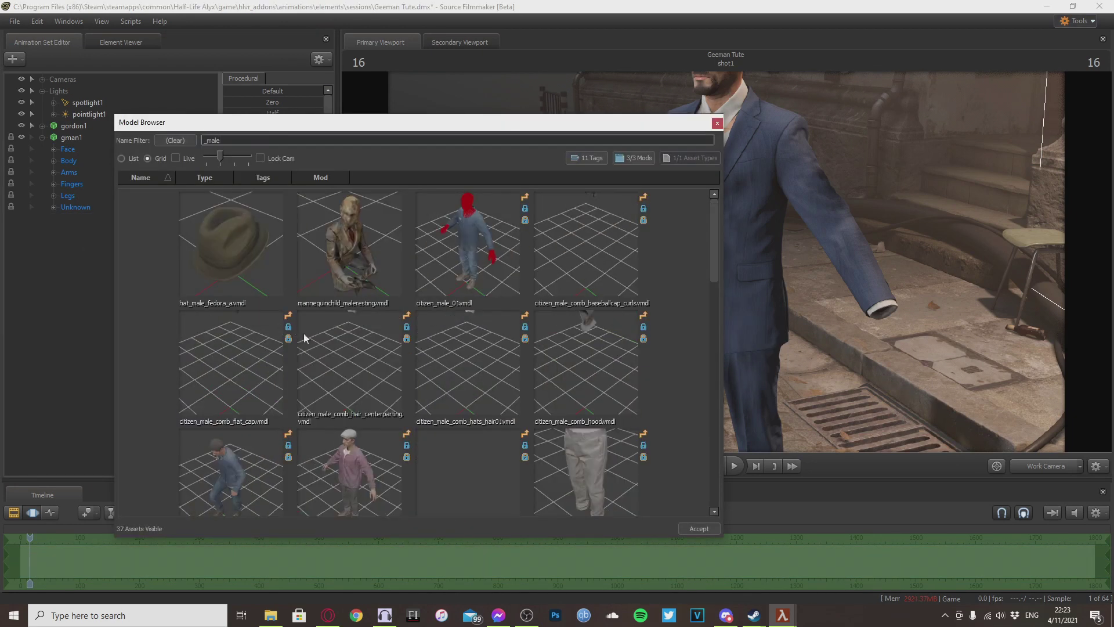
scroll(331, 348, down, 3)
double_click(342, 299)
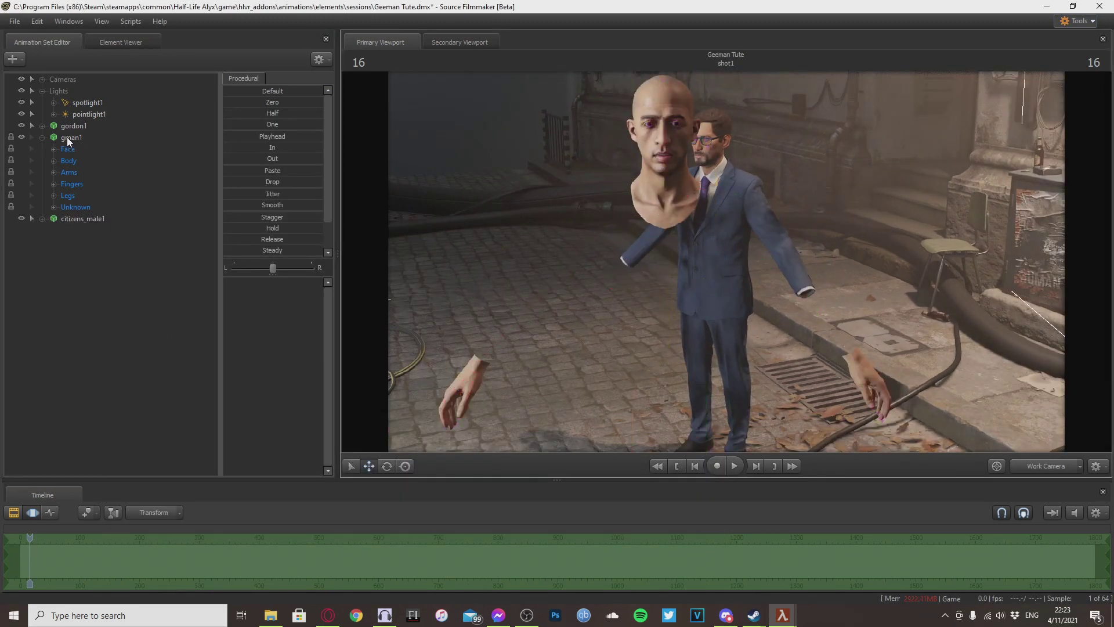
- Lock citizens_male1 to gordon1 and zero all of its controls to align it with Gordon's body
click(42, 137)
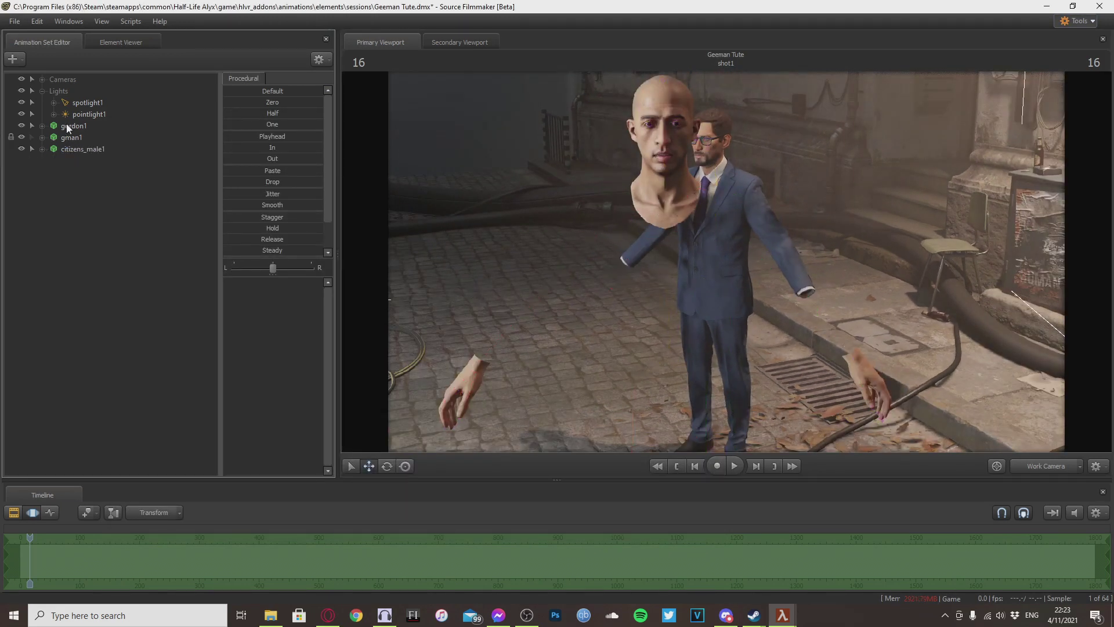
drag(68, 128, 48, 148)
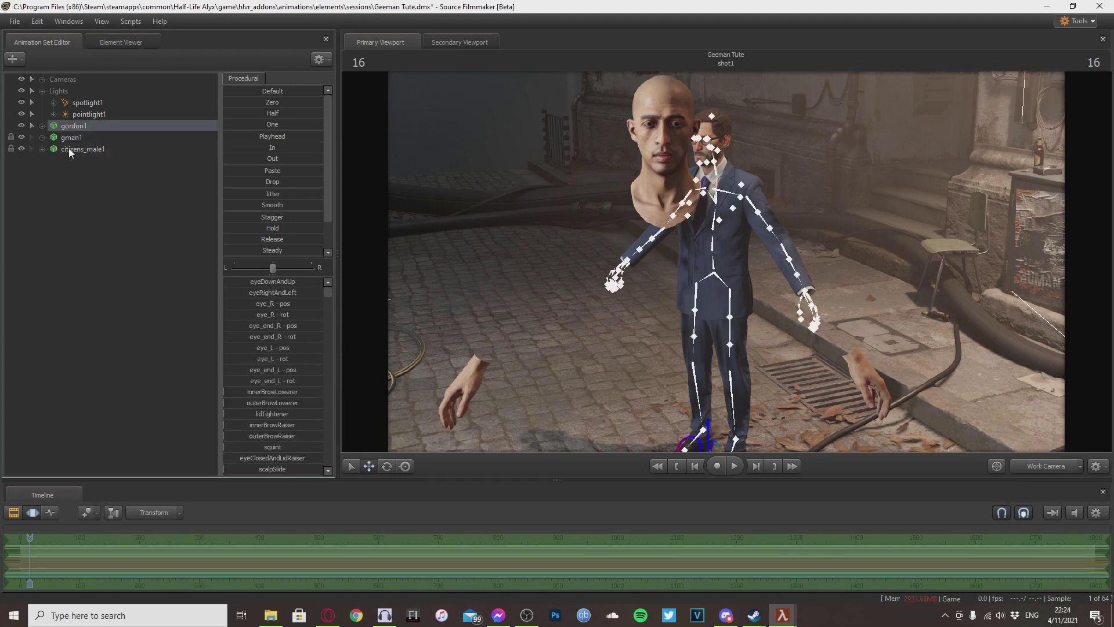
click(75, 149)
drag(253, 102, 325, 103)
drag(528, 260, 554, 216)
key(w)
- Expand citizens_male1 and unlock the transforms of its Face control group
click(42, 148)
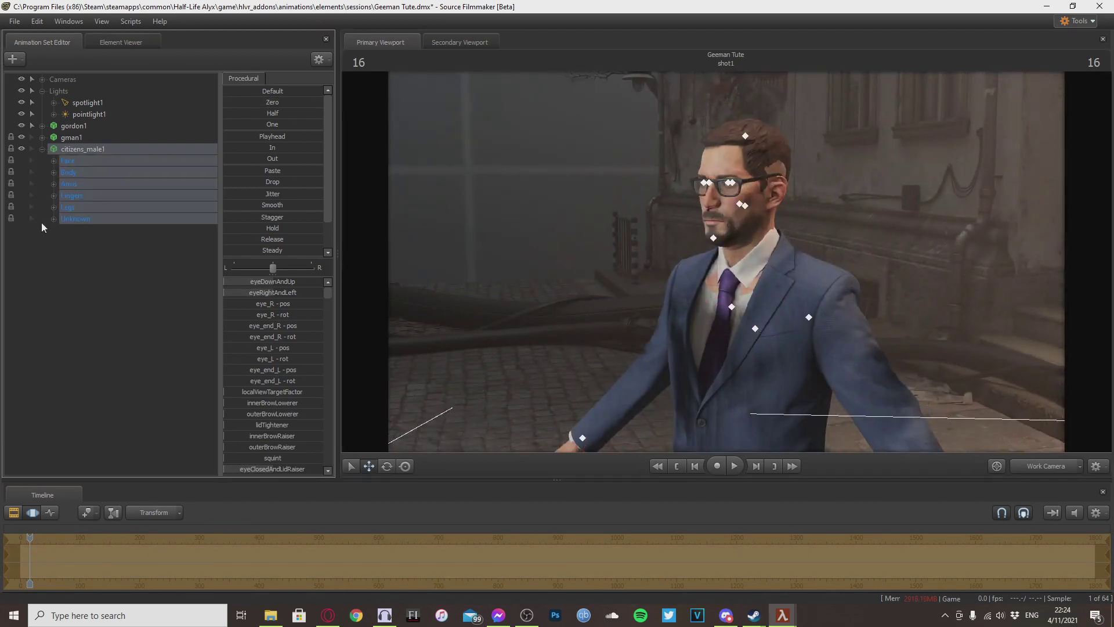
right_click(65, 166)
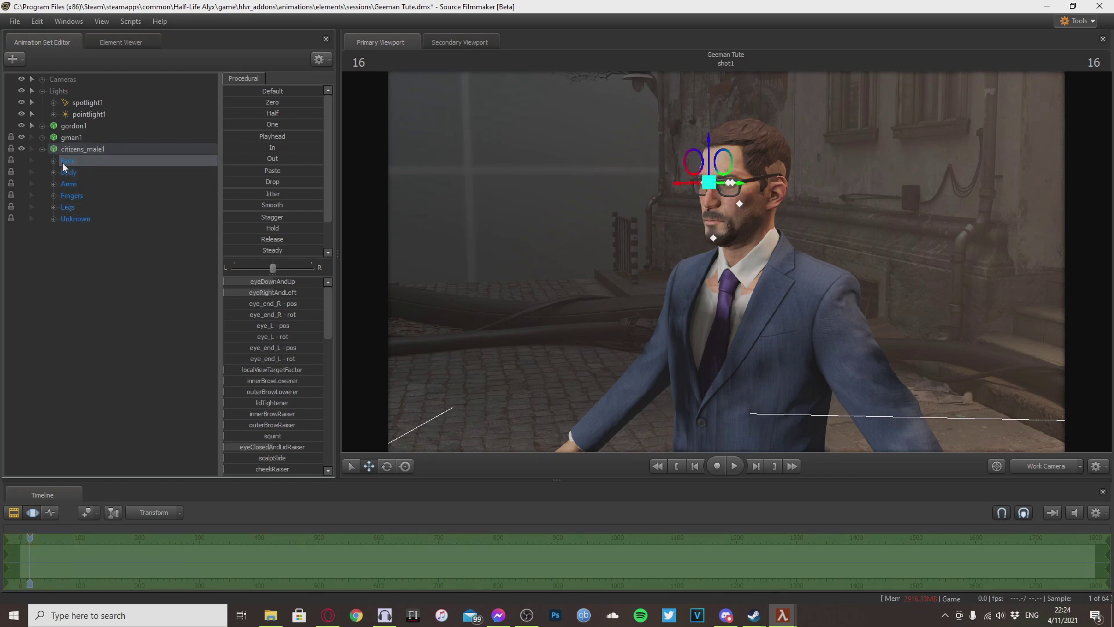
click(104, 249)
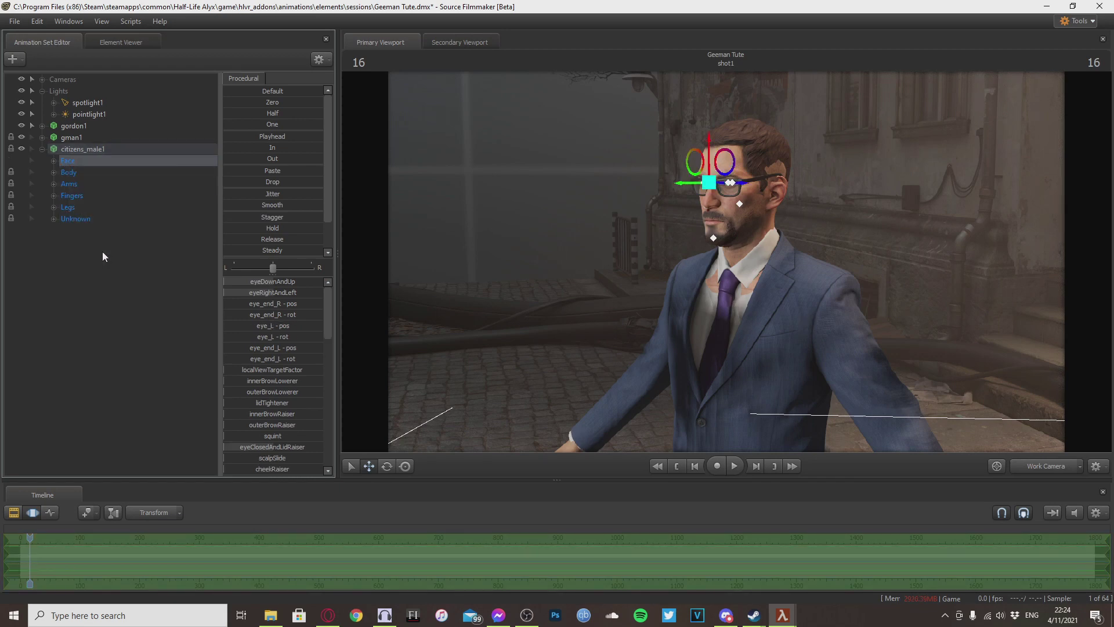
- Examine how the citizens_male1 head overlaps Gordon's hair, face and collar from several angles
click(579, 310)
drag(579, 310, 592, 303)
key(w)
key(s)
key(d)
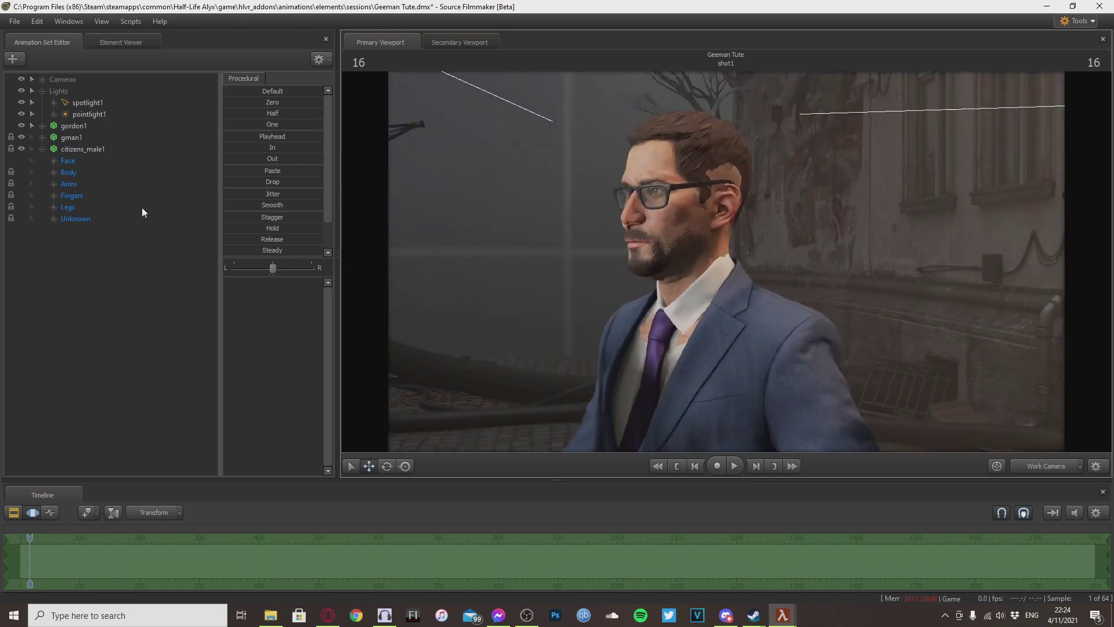
drag(688, 226, 713, 215)
key(w)
key(a)
key(w)
key(s)
key(w)
drag(713, 261, 668, 261)
key(s)
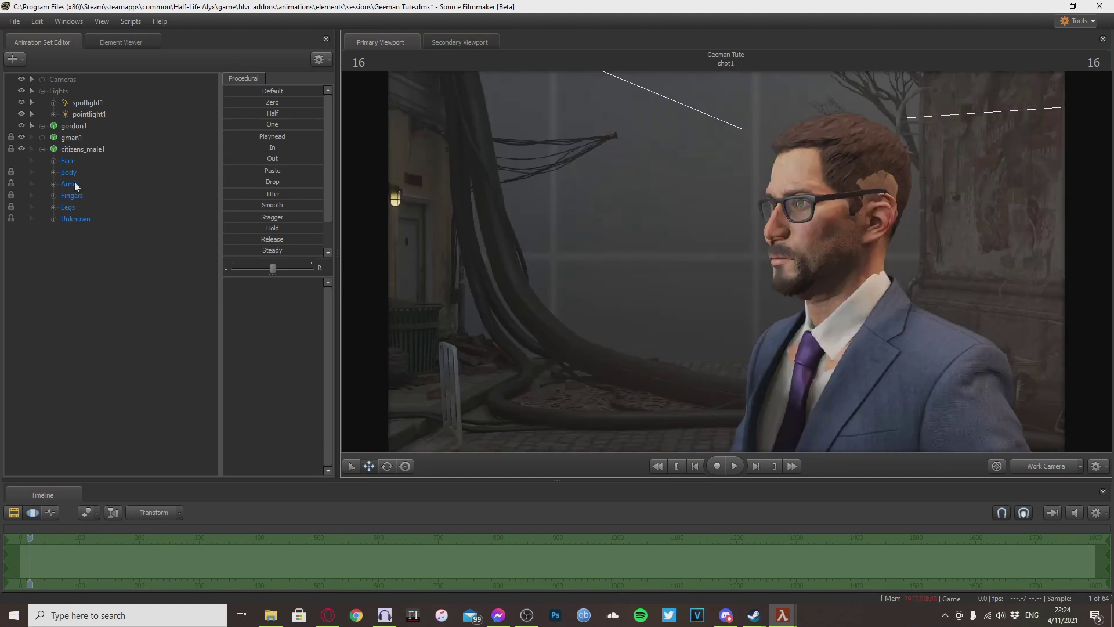
- Unlock head and neck_0 in citizens_male1's Body group and lower neck_0 into the torso so its head hides inside the suit
click(53, 172)
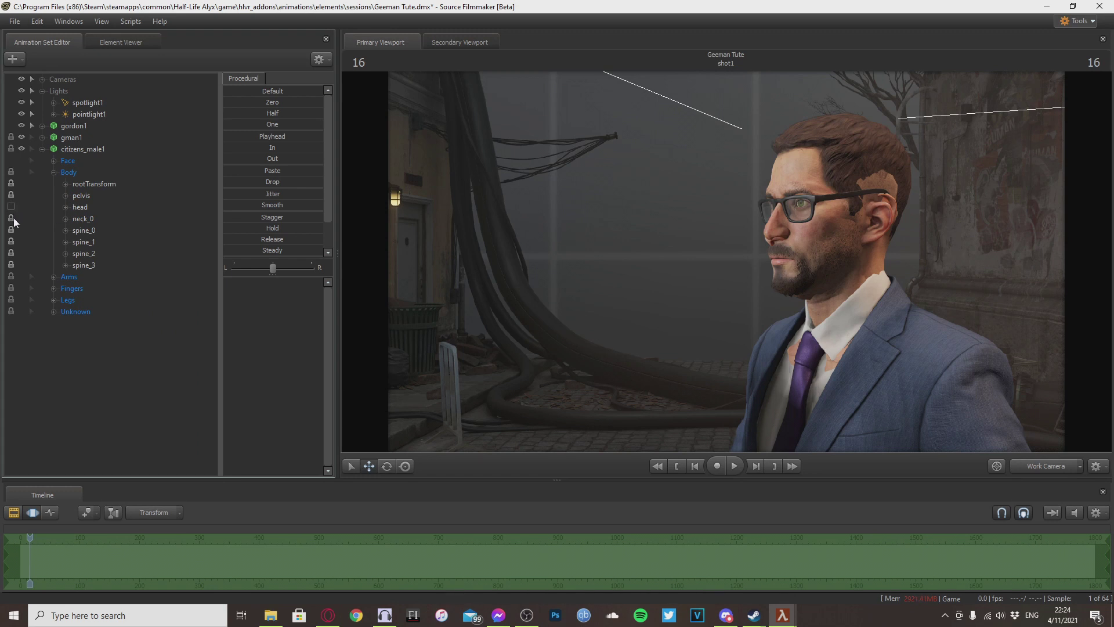
click(79, 217)
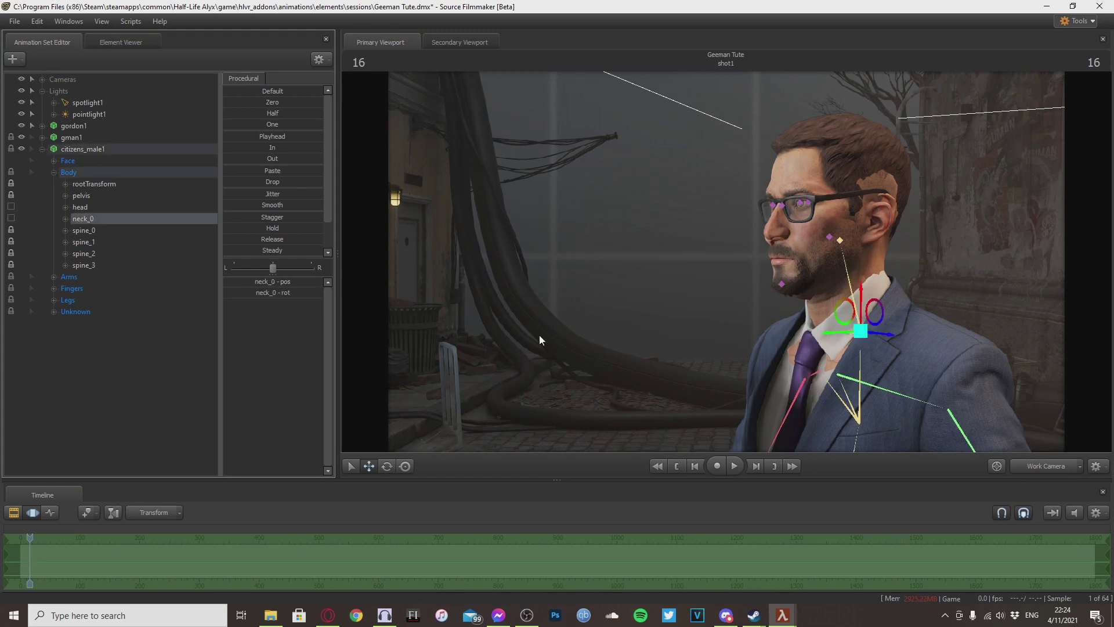
drag(545, 335, 621, 378)
drag(615, 330, 644, 284)
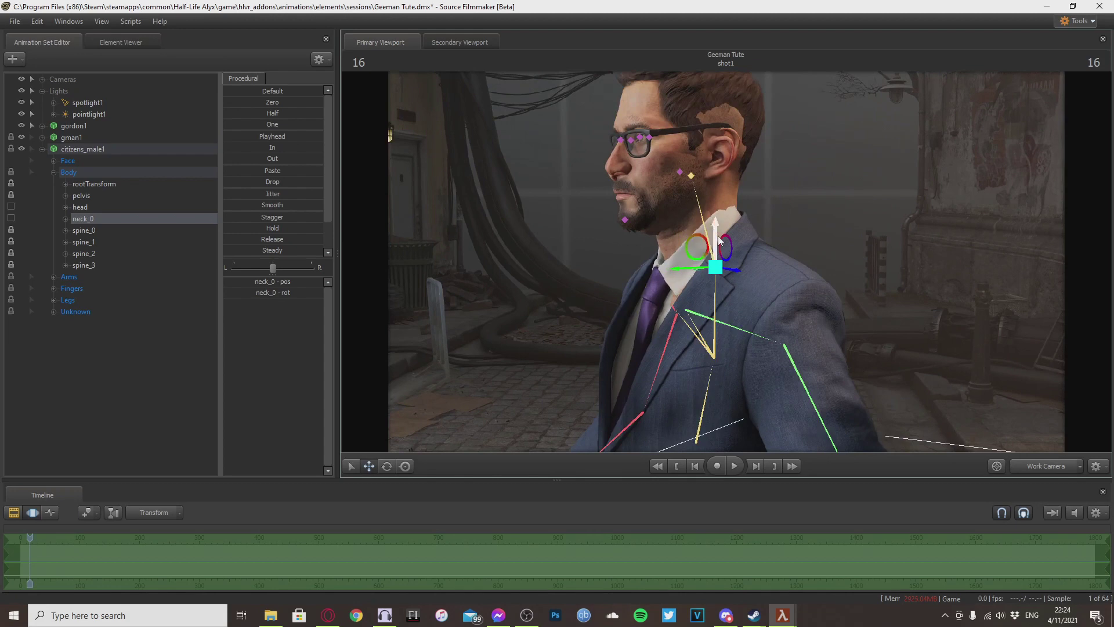
drag(717, 224, 702, 266)
key(e)
key(w)
key(e)
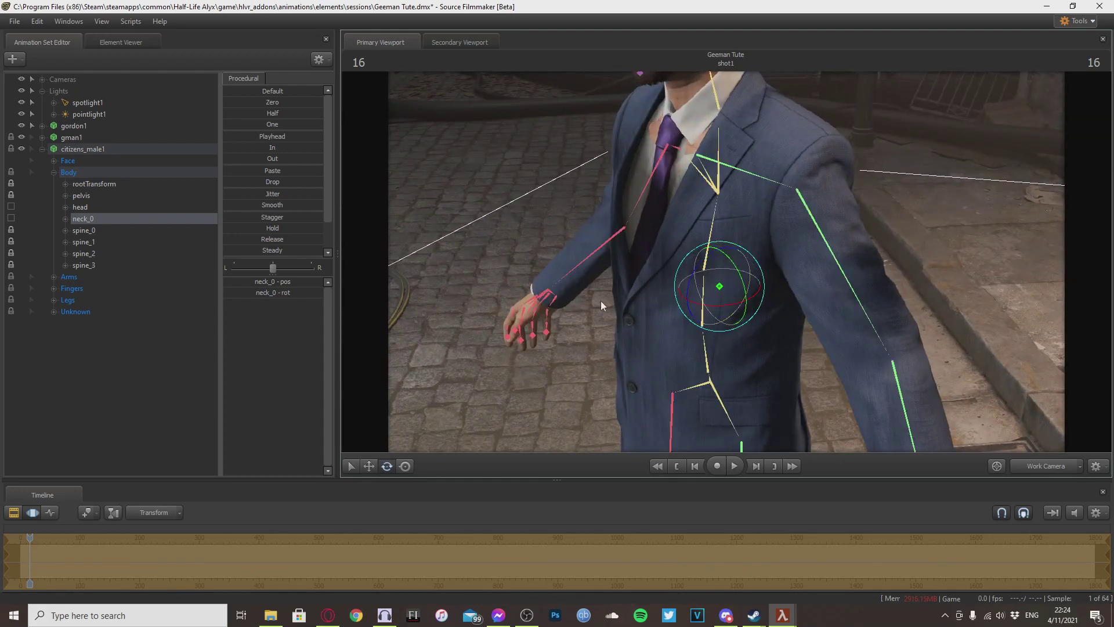
drag(604, 299, 608, 342)
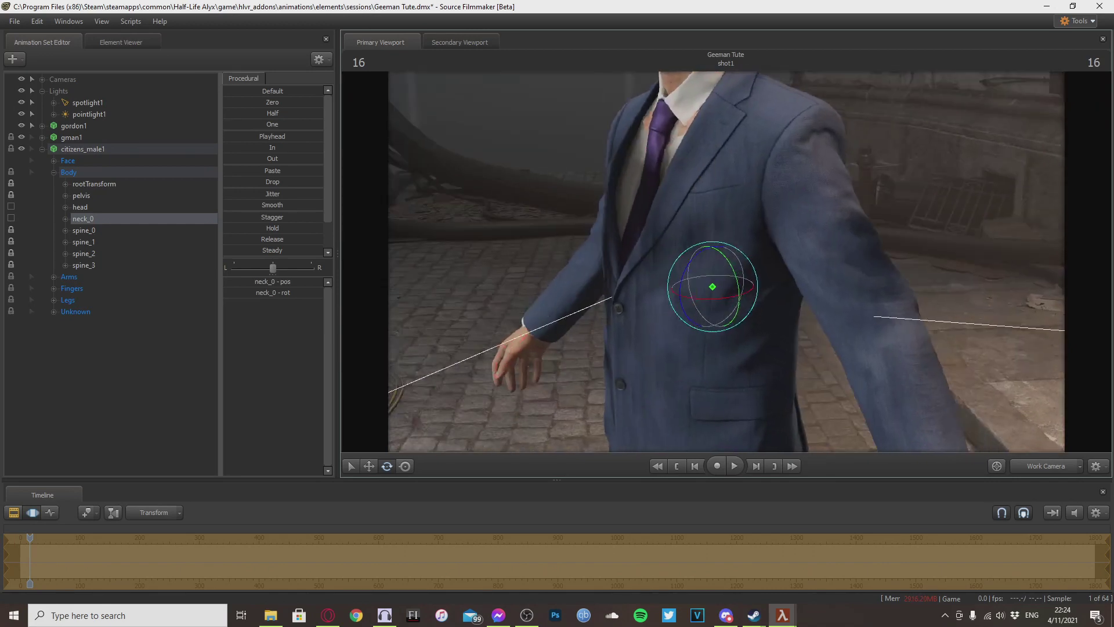
ctrl+click(609, 346)
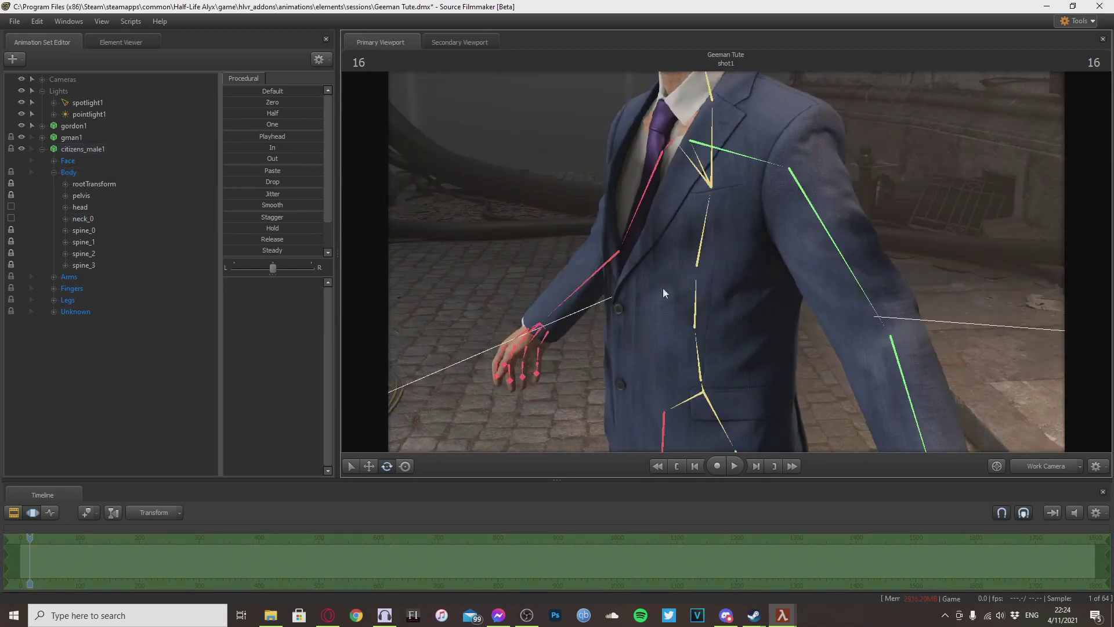
- Lock citizens_male1's neck_0 to gordon1's spine_2
click(700, 240)
drag(99, 218, 82, 370)
click(82, 370)
click(621, 390)
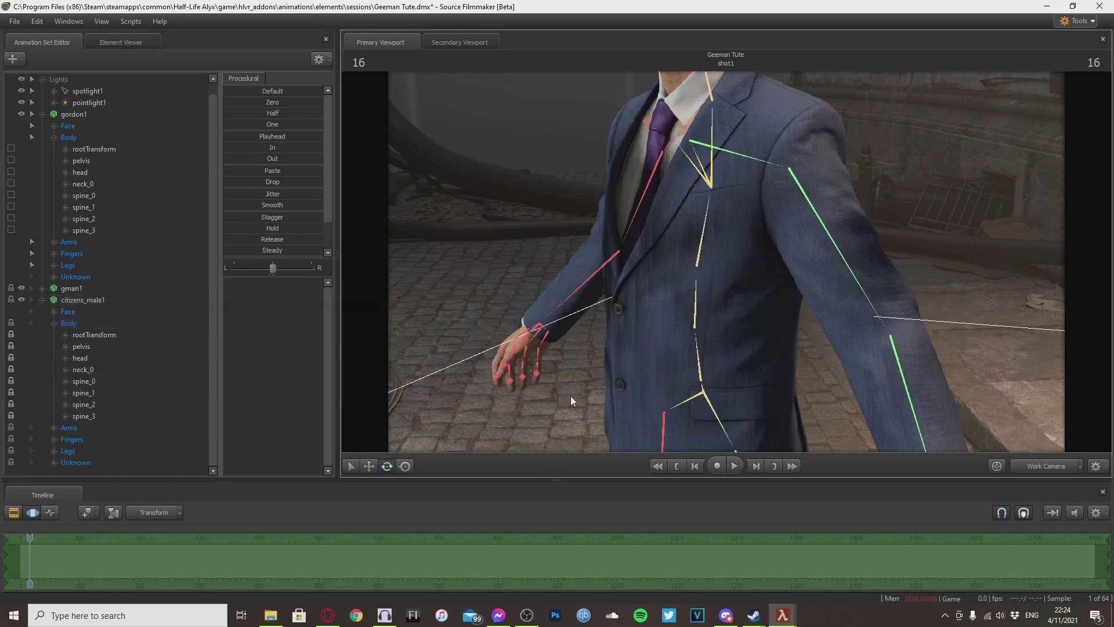
- Inspect the fit of Gordon's neck, the shirt collar and the chest opening from the front and side
key(s)
drag(570, 395, 548, 356)
key(w)
key(ctrl)
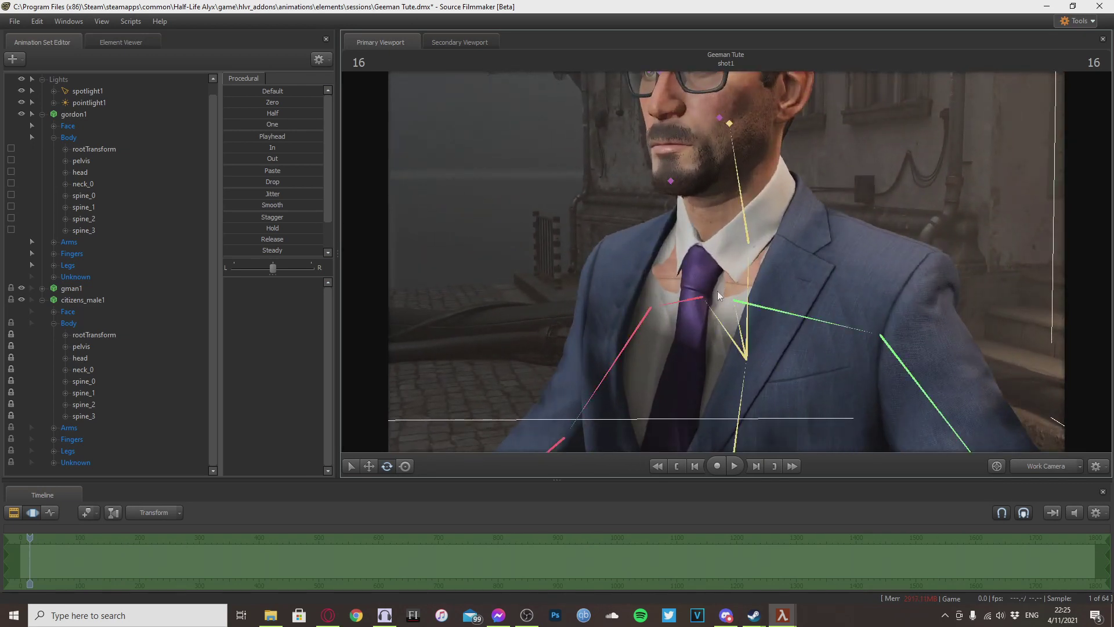
key(a)
drag(684, 375, 716, 370)
key(s)
key(d)
key(d)
key(d)
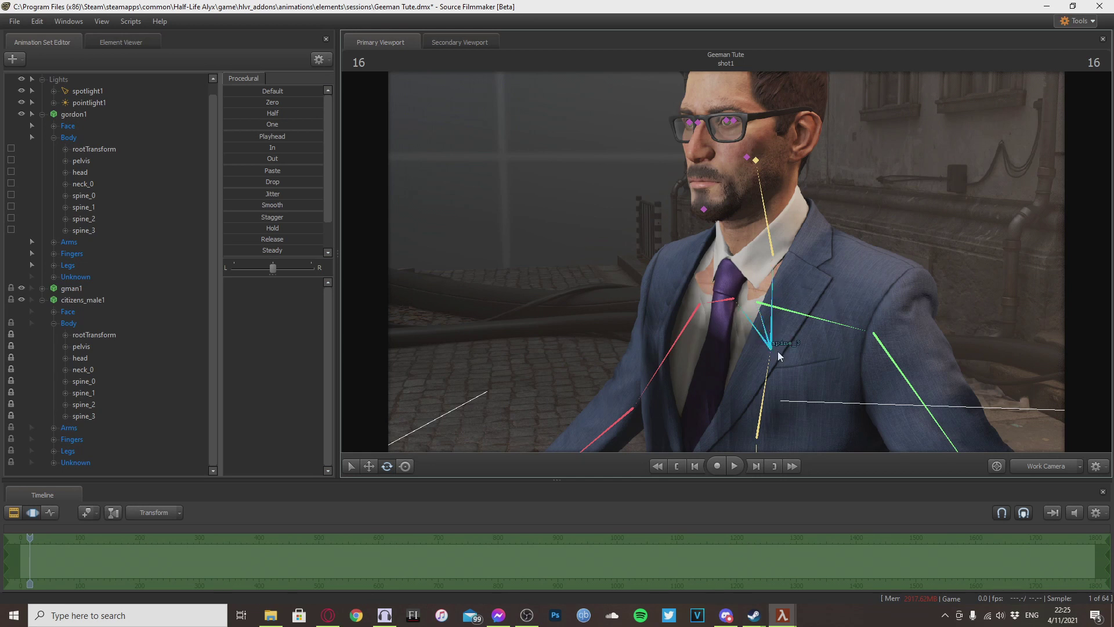
drag(778, 351, 717, 354)
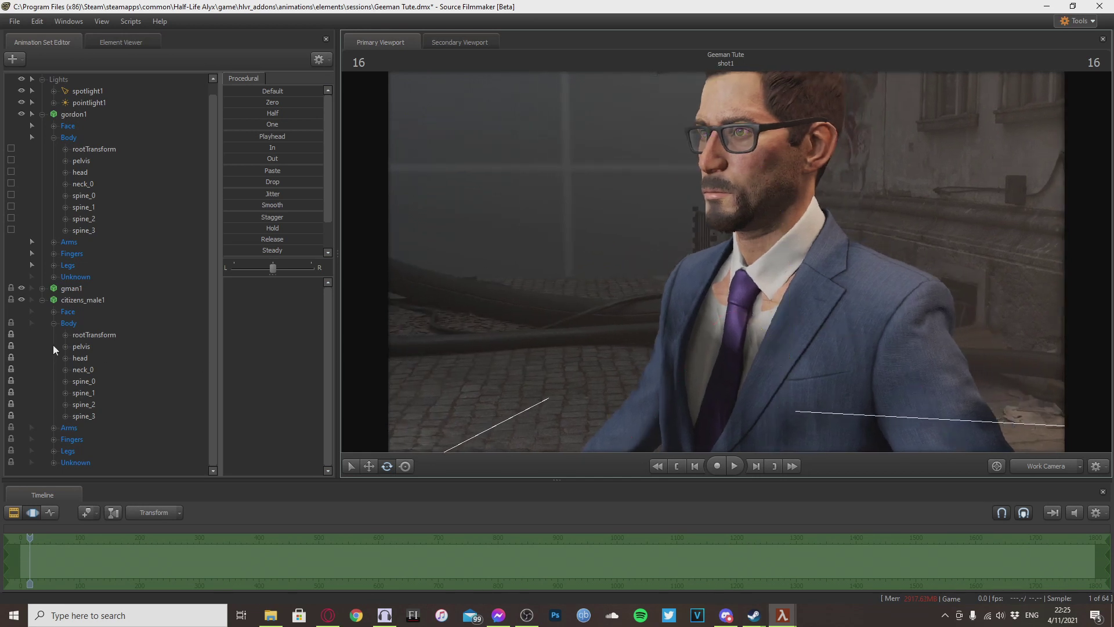
- Collapse citizens_male1, expand gman1's Body group and shift its spine_3 front-to-back to fit the suit to Gordon's neck
click(41, 299)
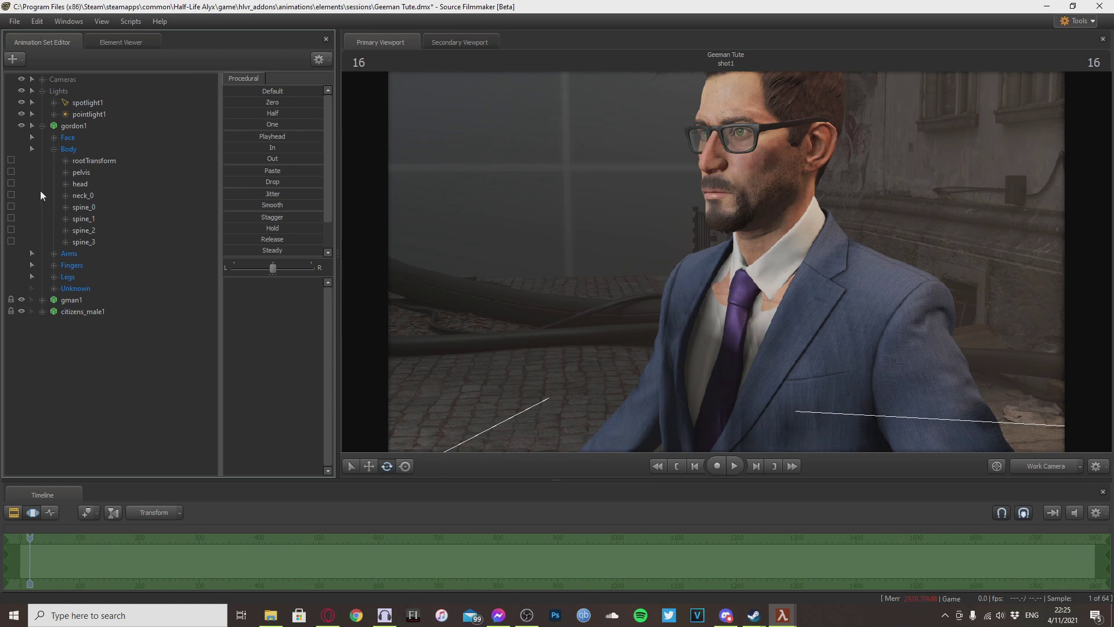
click(42, 299)
click(54, 323)
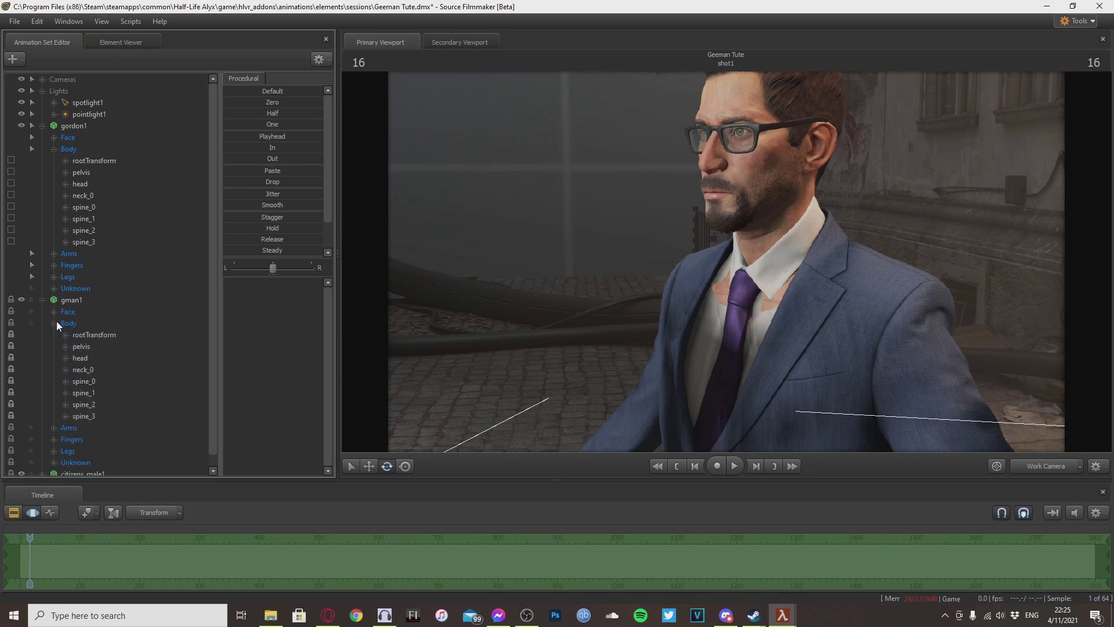
click(93, 415)
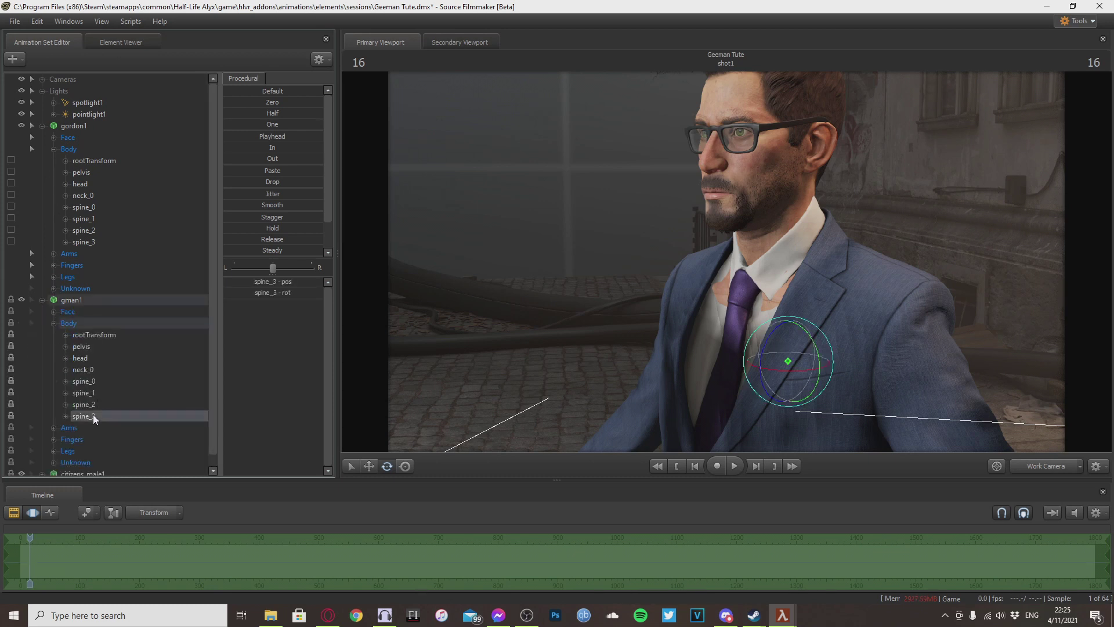
right_drag(652, 329, 655, 330)
alt+drag(655, 331, 687, 349)
key(w)
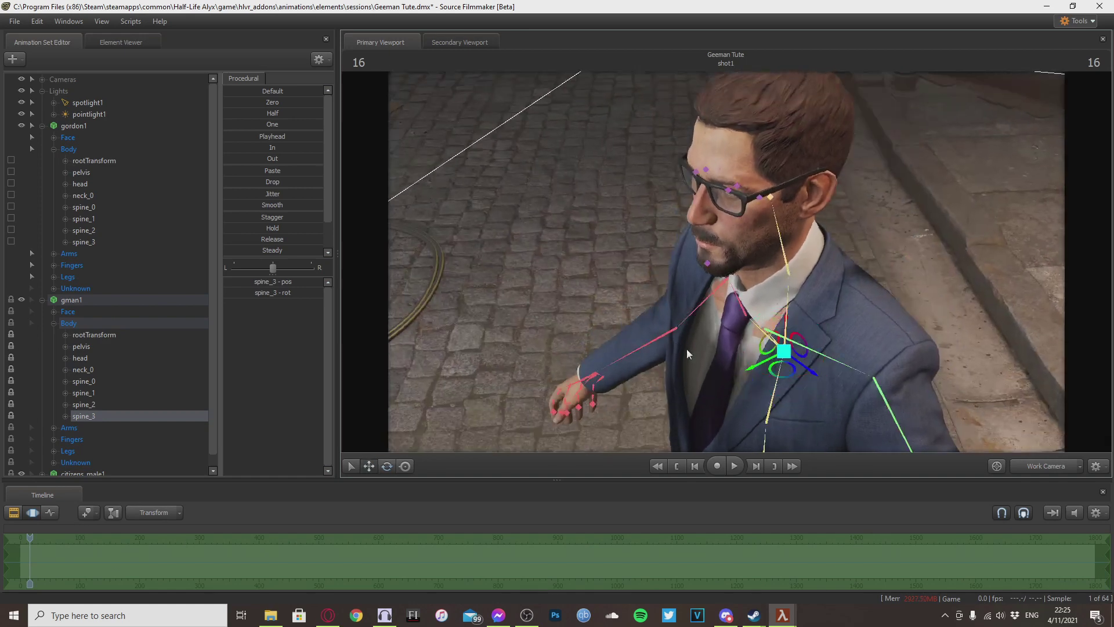
drag(756, 363, 756, 363)
drag(752, 367, 823, 342)
alt+drag(727, 261, 685, 261)
drag(569, 325, 574, 282)
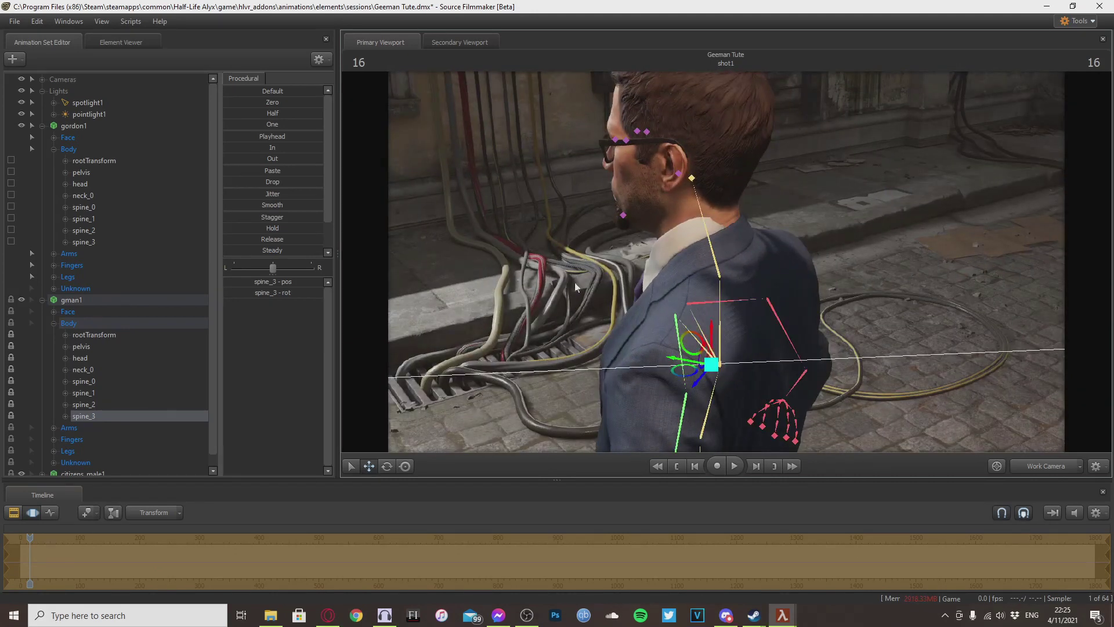
- Move gman1's head bone backward and sideways so the shirt collar centres around Gordon's neck
click(103, 358)
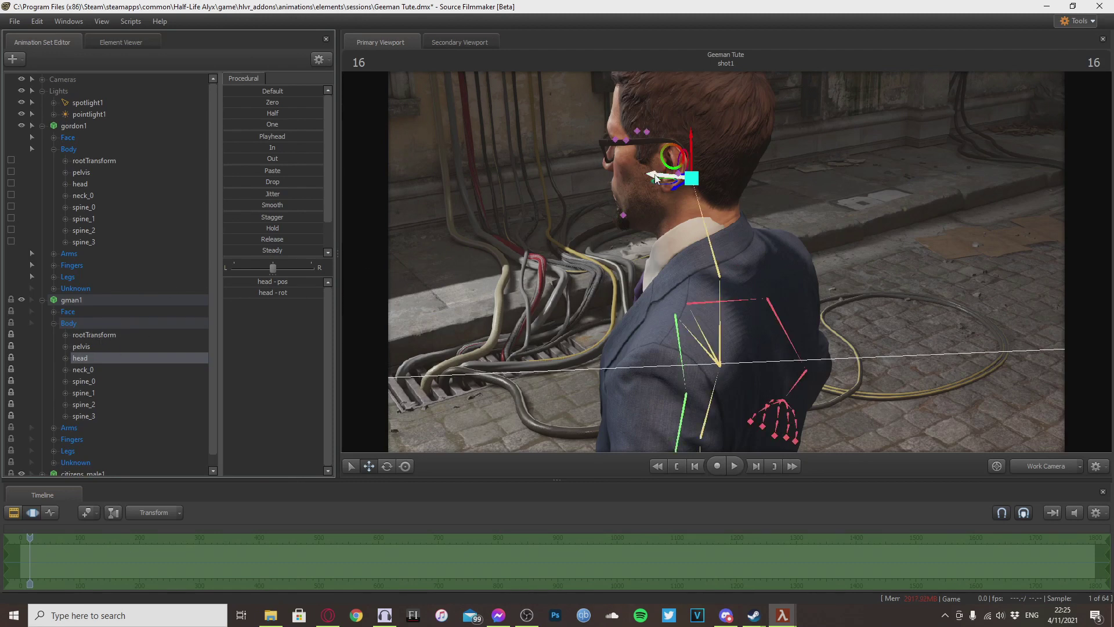
drag(655, 178, 675, 177)
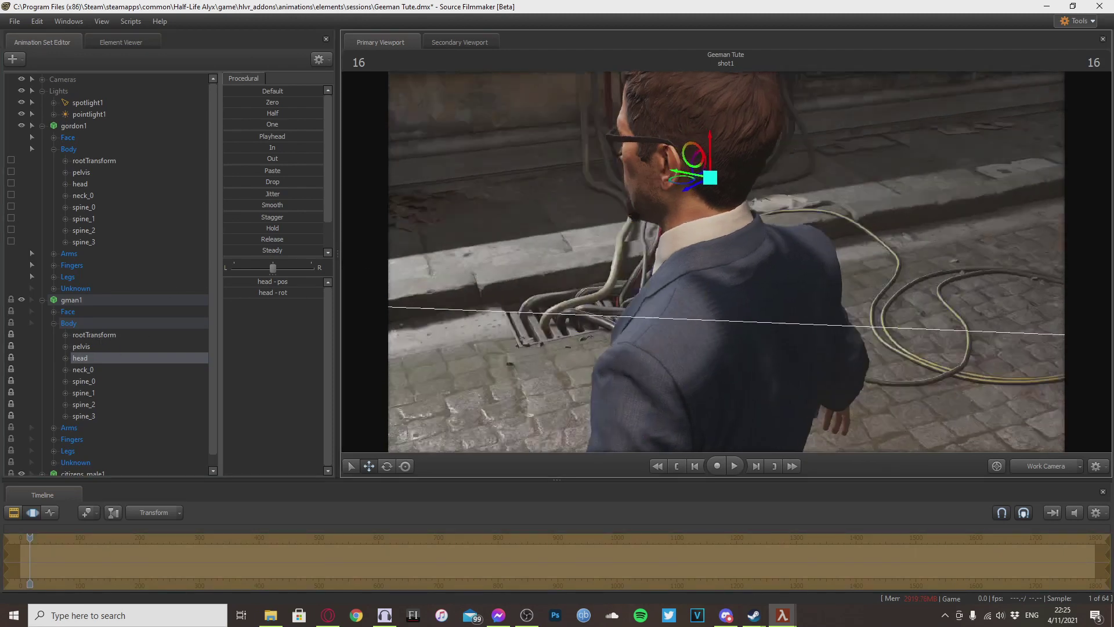
drag(774, 211, 775, 210)
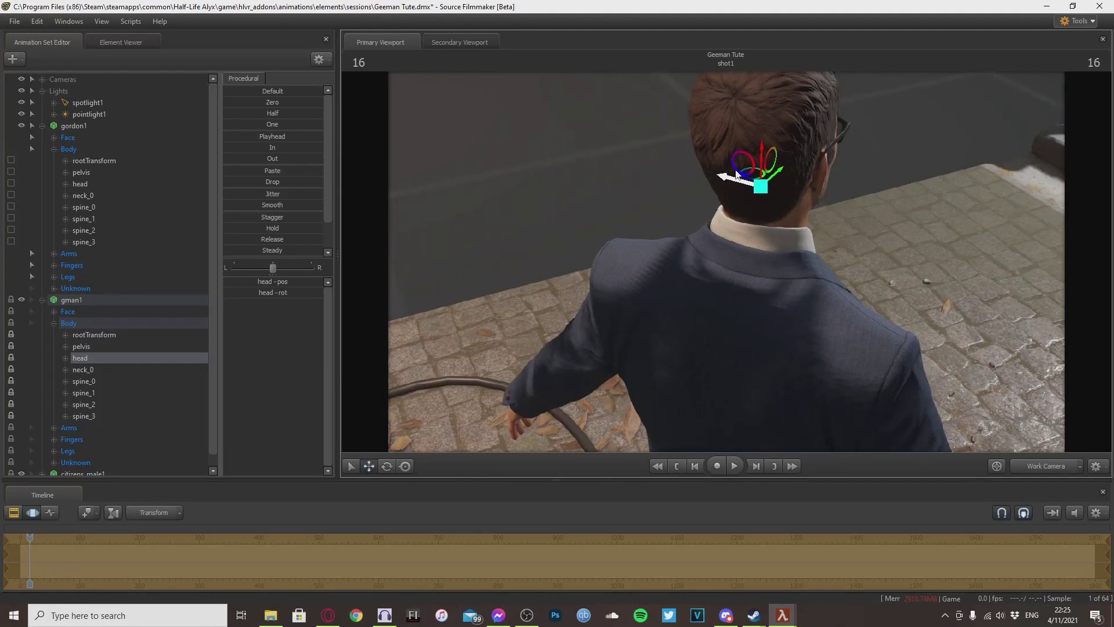
drag(737, 174, 865, 185)
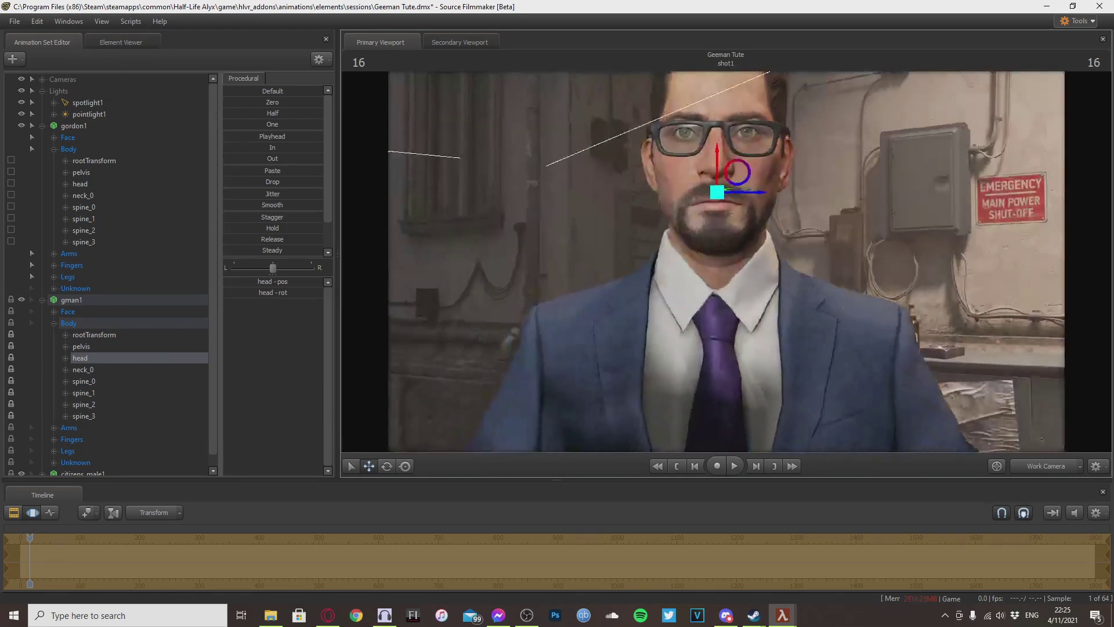
drag(766, 215, 876, 215)
- Adjust the height of gordon1's neck_0 so the neck sits properly in the shirt collar
ctrl+click(766, 216)
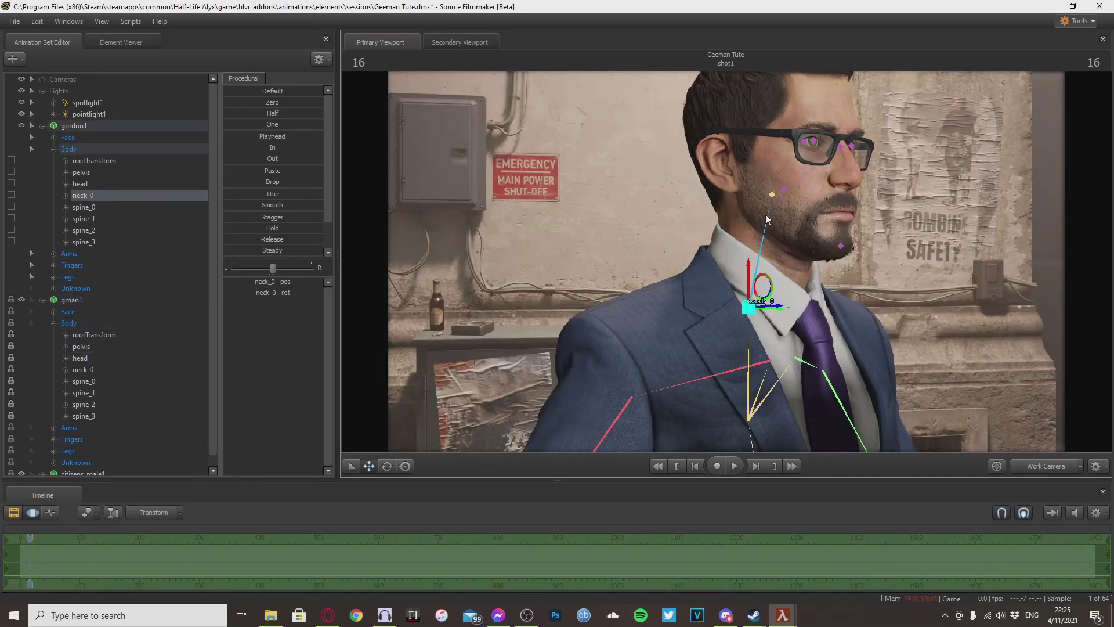
drag(748, 270, 690, 277)
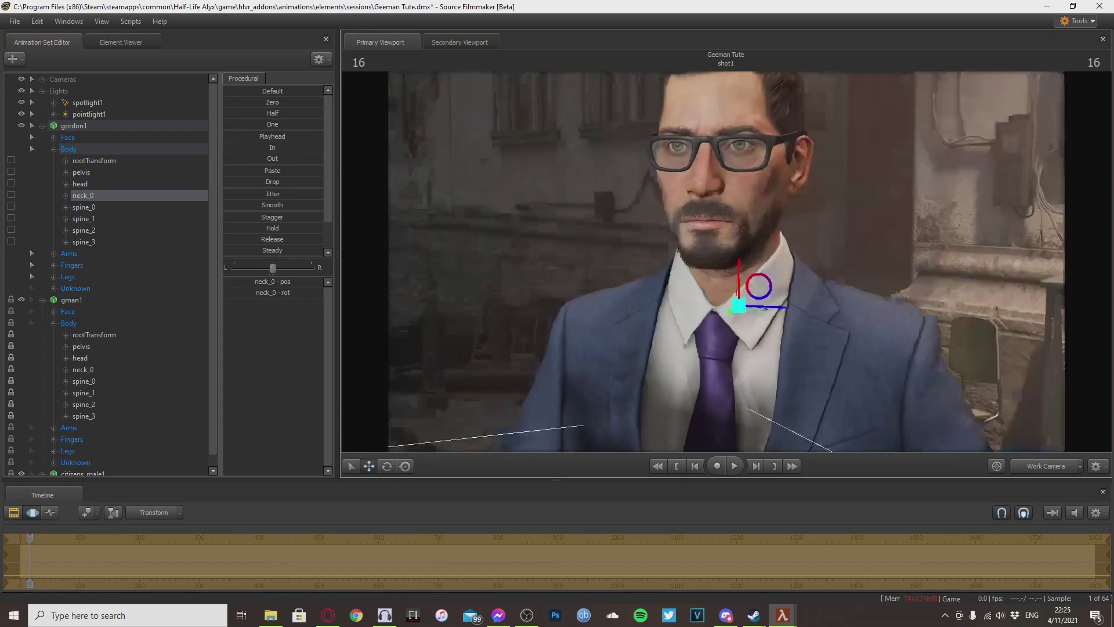
ctrl+click(872, 261)
- Review the combined suited model, checking the neck, collar and hands from closer and farther viewpoints
mouse_move(805, 277)
mouse_down()
mouse_move(835, 273)
mouse_move(862, 289)
mouse_move(870, 270)
mouse_move(864, 366)
mouse_move(864, 305)
mouse_move(815, 296)
mouse_move(929, 310)
mouse_move(890, 268)
mouse_move(830, 296)
mouse_move(785, 280)
mouse_up()
key(s)
key(d)
key(a)
key(s)
key(d)
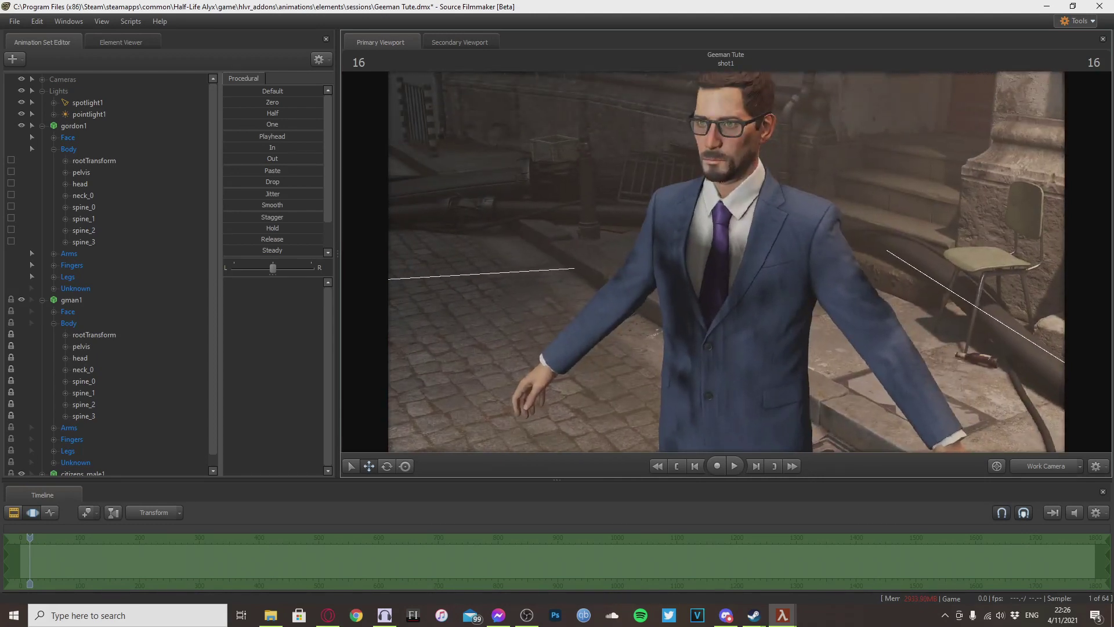
drag(786, 279, 783, 279)
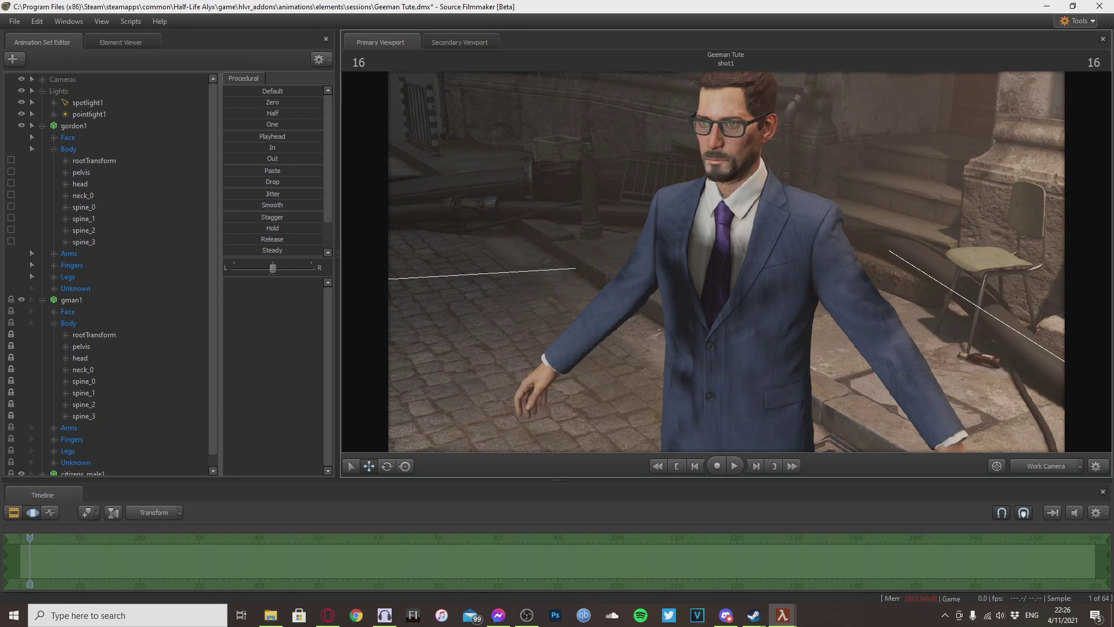
key(s)
drag(783, 280, 802, 237)
key(s)
key(x)
key(w)
key(ctrl)
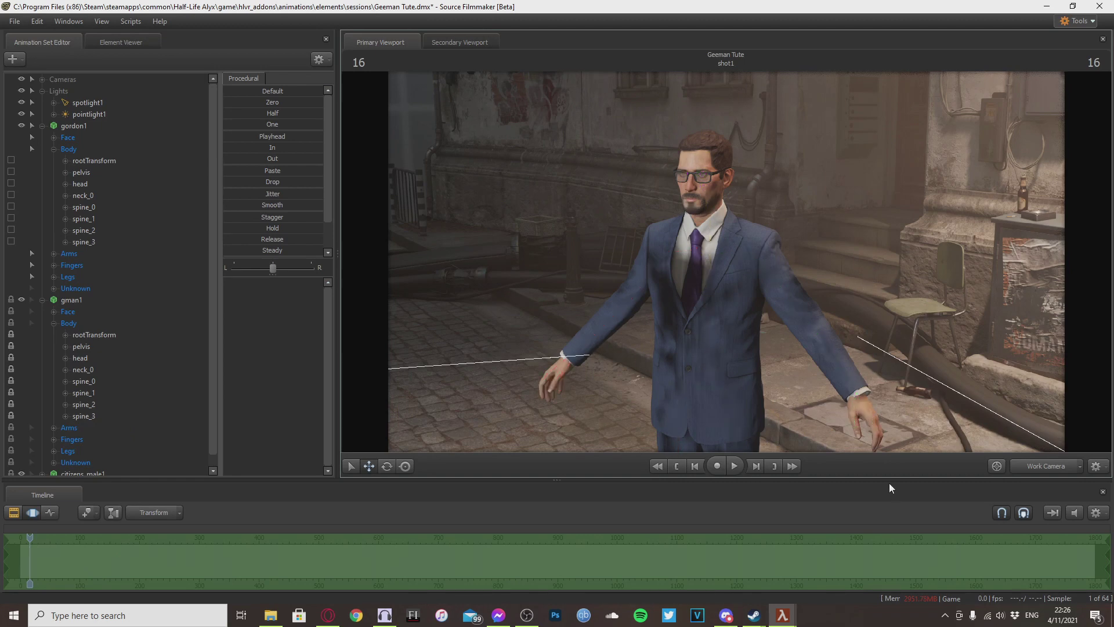
mouse_move(536, 296)
mouse_down()
mouse_move(525, 292)
mouse_move(538, 296)
mouse_up()
key(w)
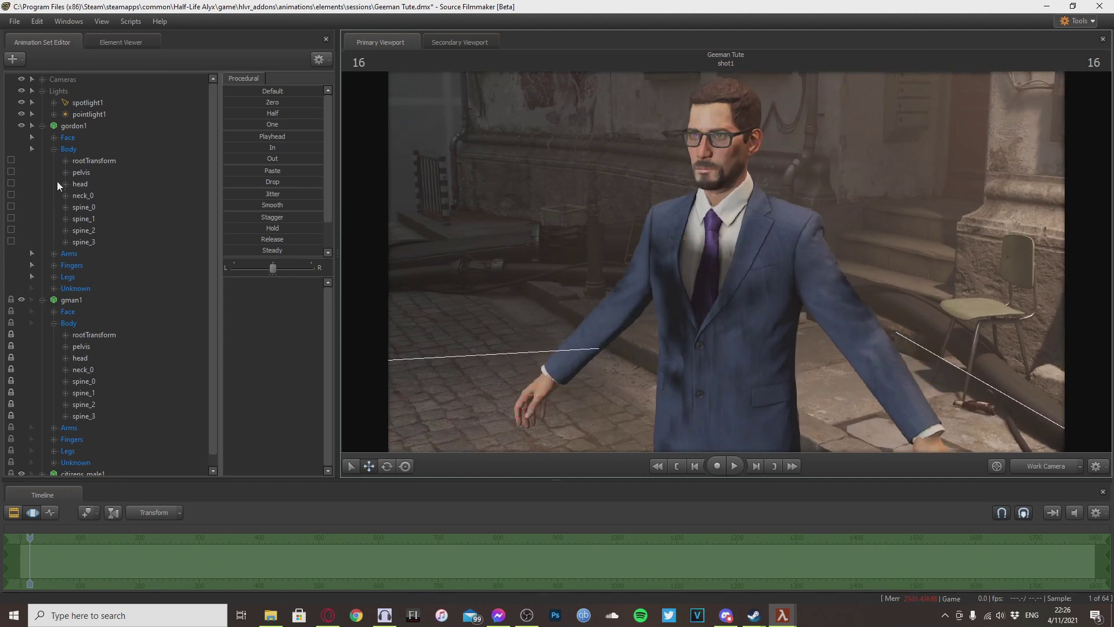
- Collapse gordon1's Body group and the gman1 set, and apply an IK rig to gordon1
click(54, 149)
click(42, 207)
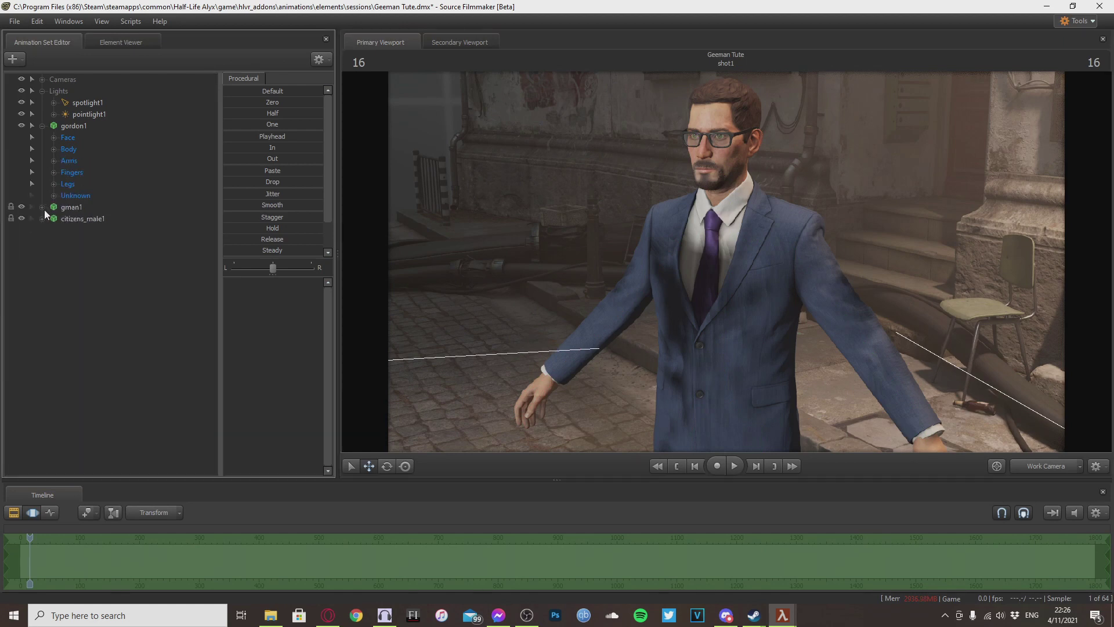
drag(517, 203, 498, 87)
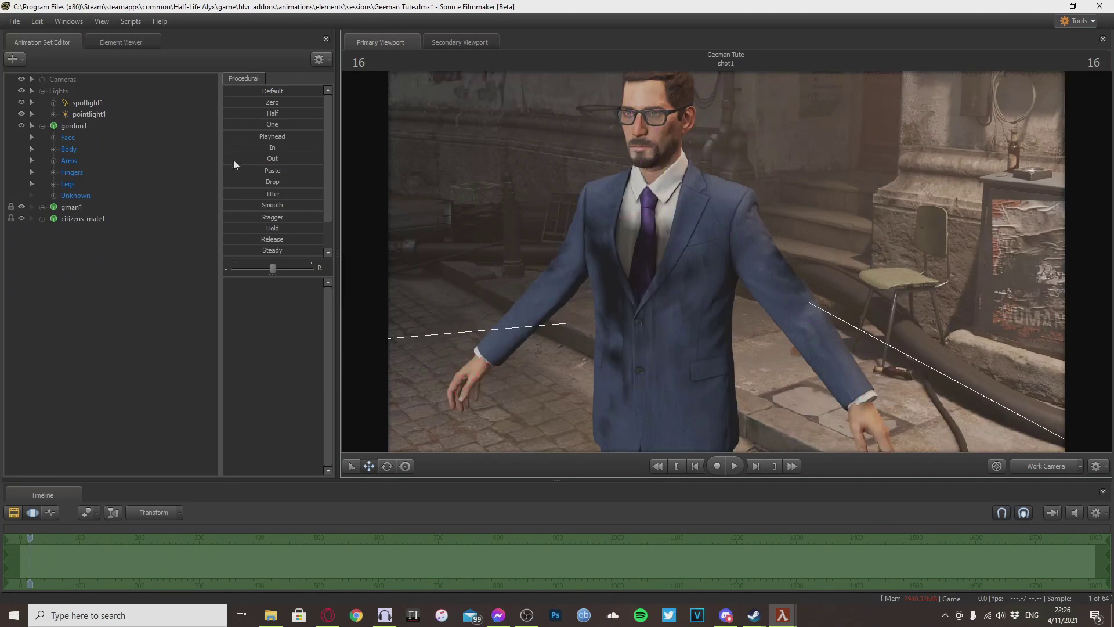
right_click(72, 132)
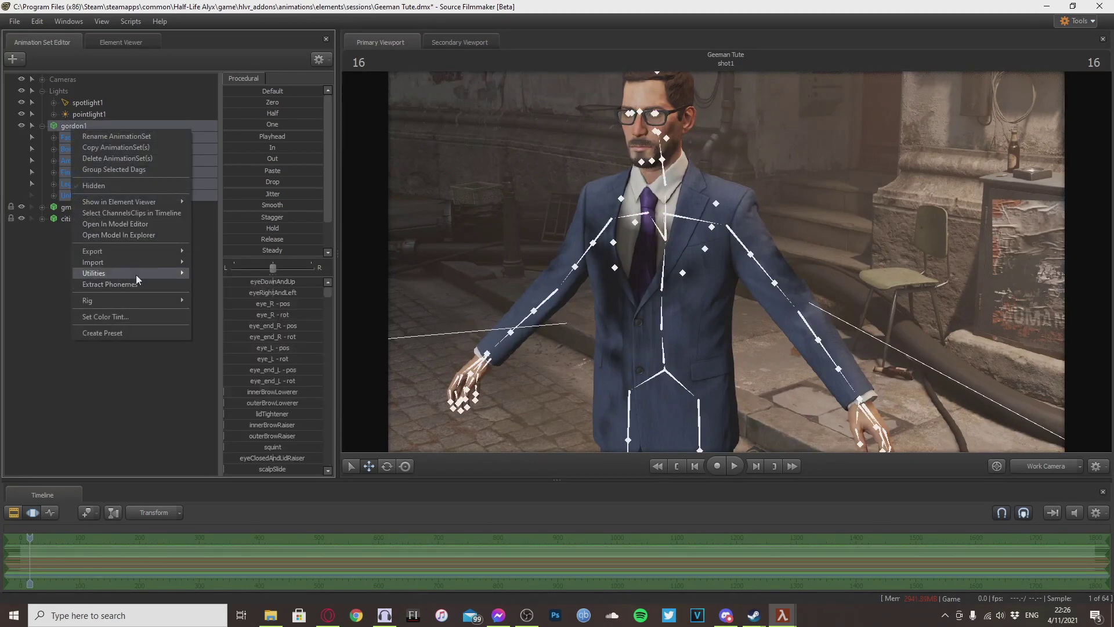
mouse_move(166, 302)
click(203, 302)
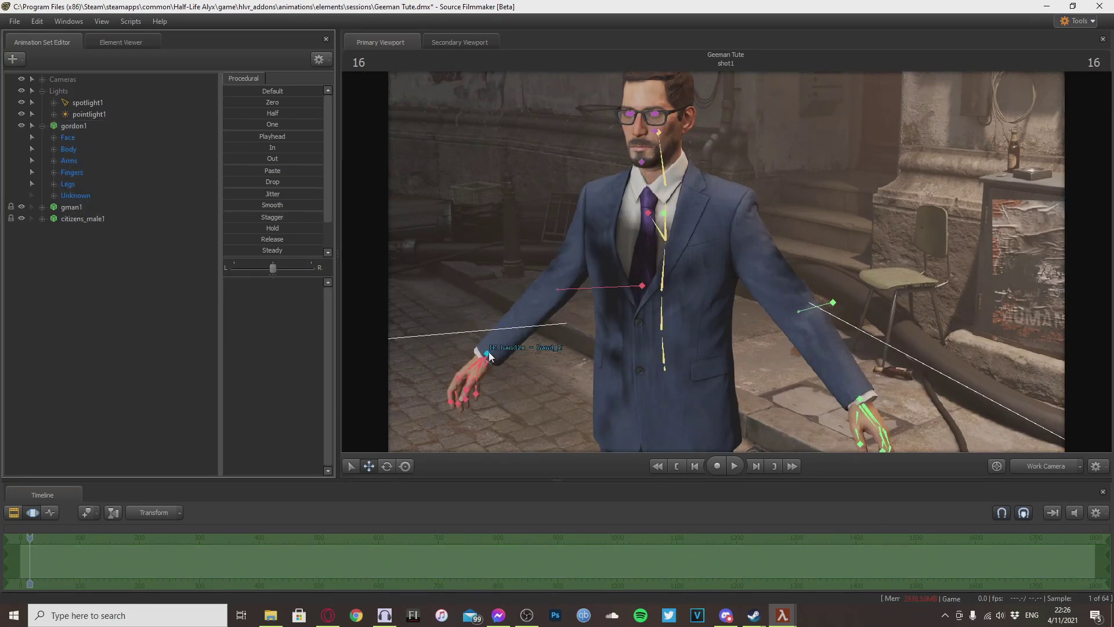
- Raise gordon1's hand_R IK handle in front of the upper chest and rotate the hand
click(488, 354)
drag(499, 344, 588, 326)
alt+drag(589, 326, 482, 181)
alt+drag(517, 288, 586, 302)
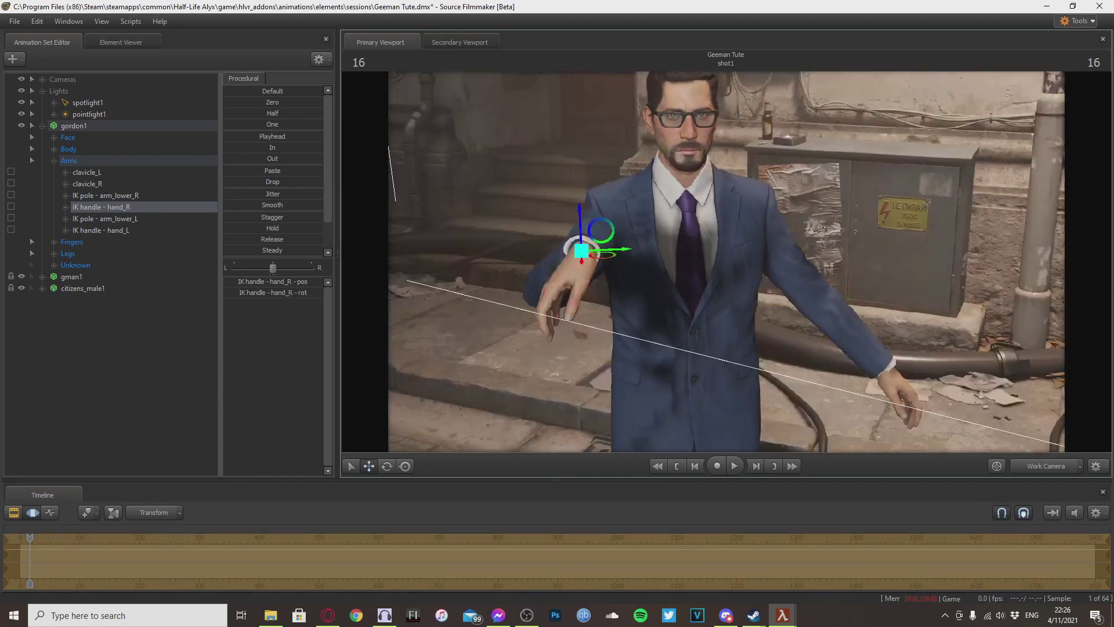
drag(607, 241, 657, 193)
key(e)
- Bring gordon1's hand_L IK handle across the waist and turn the left hand inward
click(883, 367)
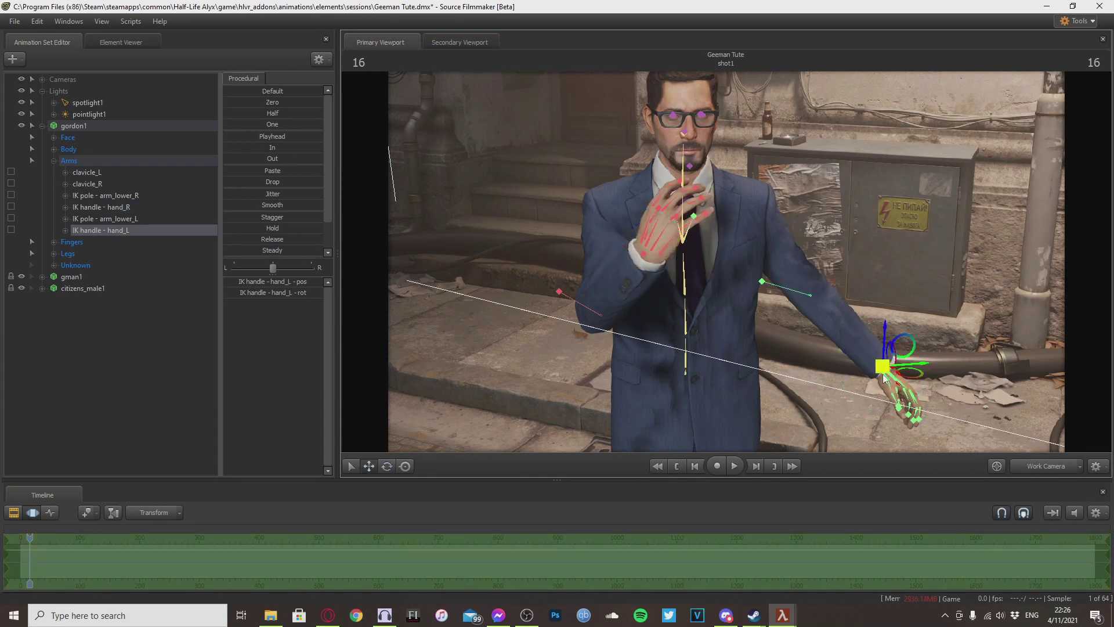
drag(909, 371, 711, 332)
key(e)
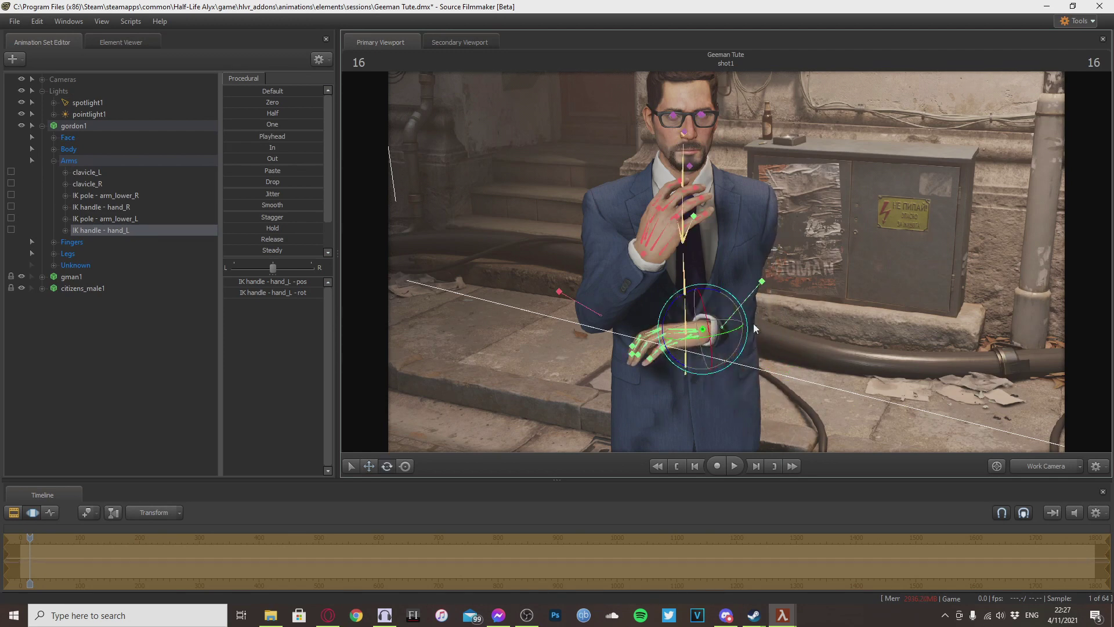
- Move gordon1's IK poles for arm_lower_L and arm_lower_R to reposition both elbows
click(762, 281)
key(w)
drag(777, 297, 750, 293)
click(586, 274)
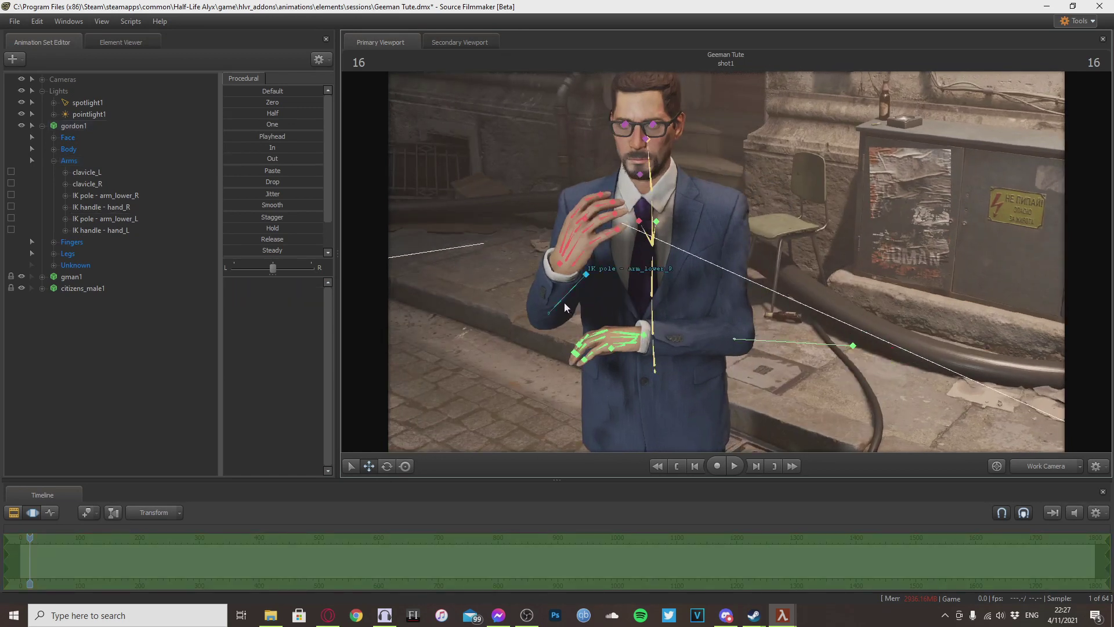
drag(586, 270, 623, 279)
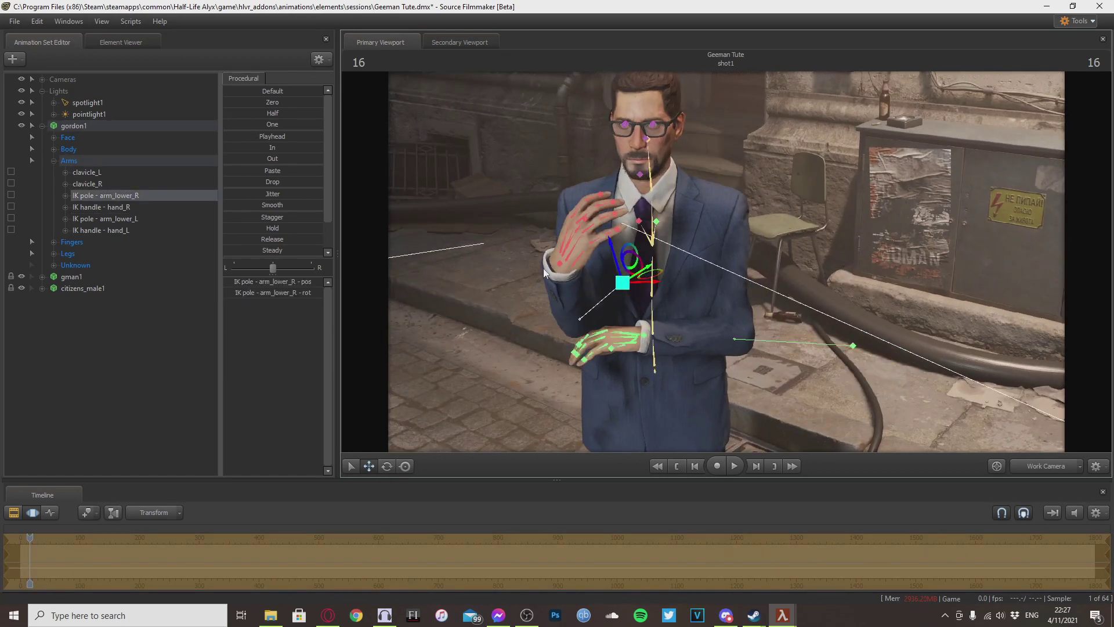
- Rotate gordon1's hand_R IK handle so the raised right palm opens upward
ctrl+click(560, 264)
key(e)
drag(573, 225, 690, 315)
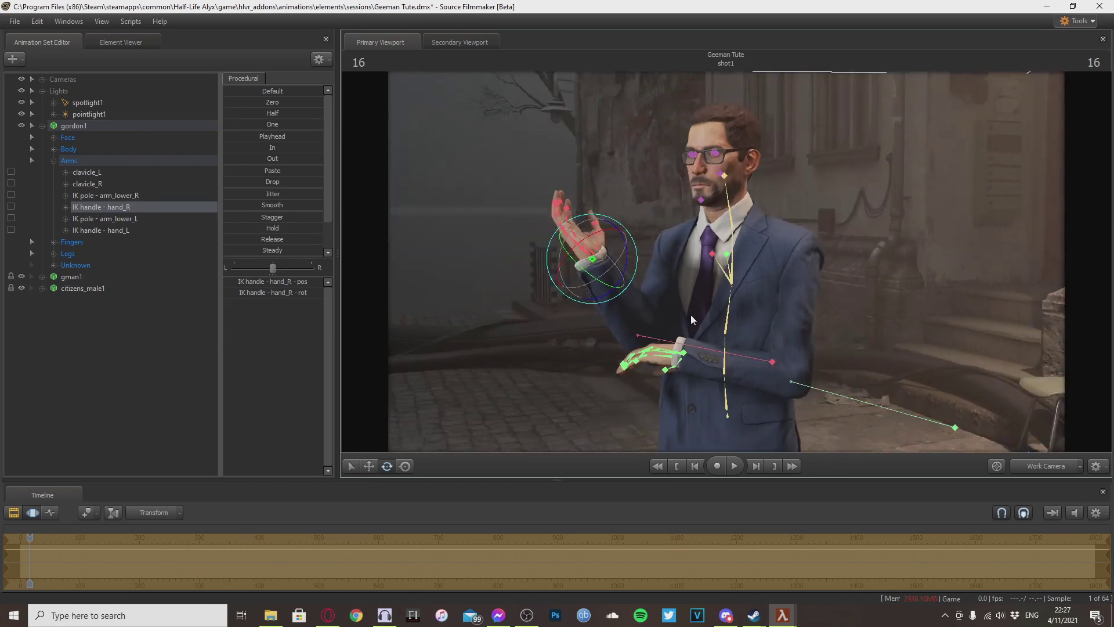
- Rotate gordon1's head slightly to adjust where he is looking
click(729, 188)
click(754, 158)
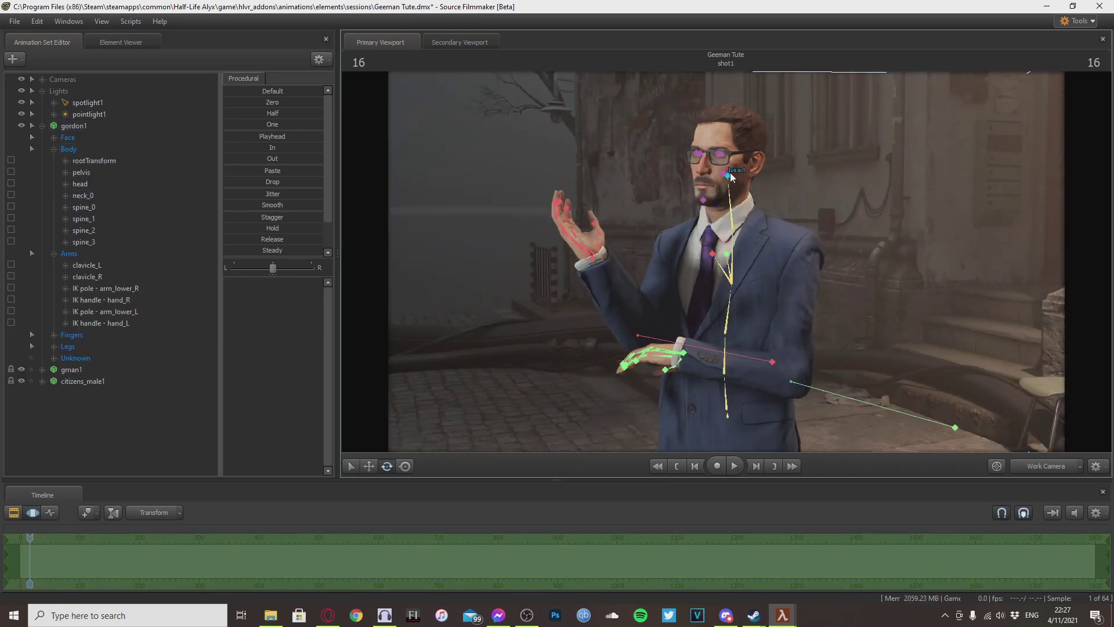
drag(760, 156, 761, 165)
- Rotate gman1's head control to fit the suit collar around gordon1's turned neck
alt+drag(684, 197, 825, 294)
key(w)
ctrl+click(678, 226)
alt+drag(682, 231, 699, 247)
alt+drag(752, 213, 820, 271)
click(820, 271)
drag(696, 216, 811, 271)
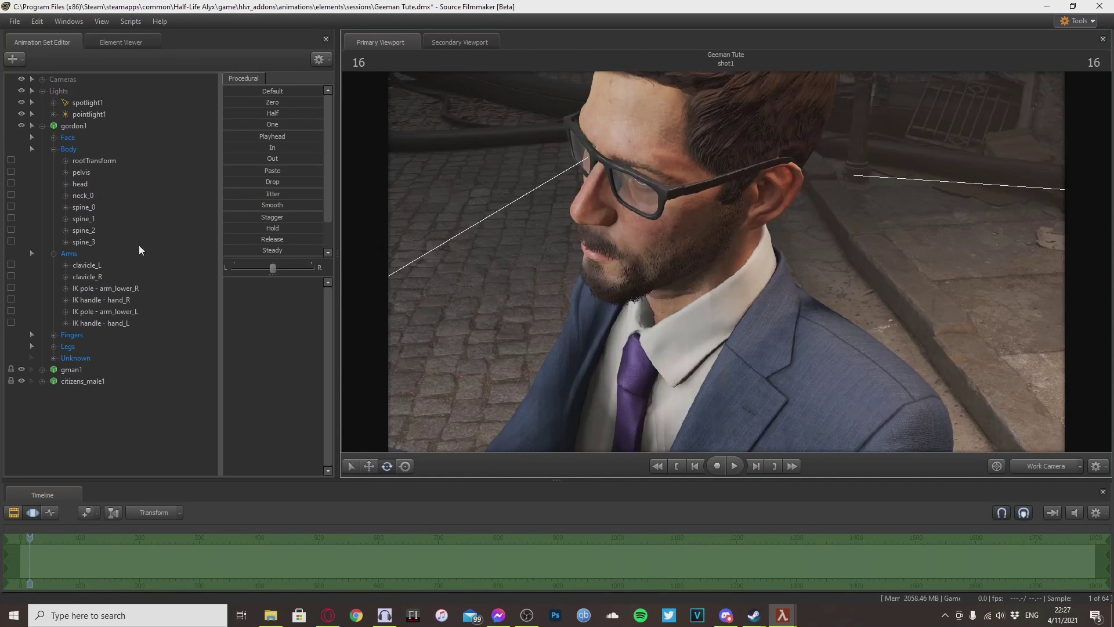
click(42, 369)
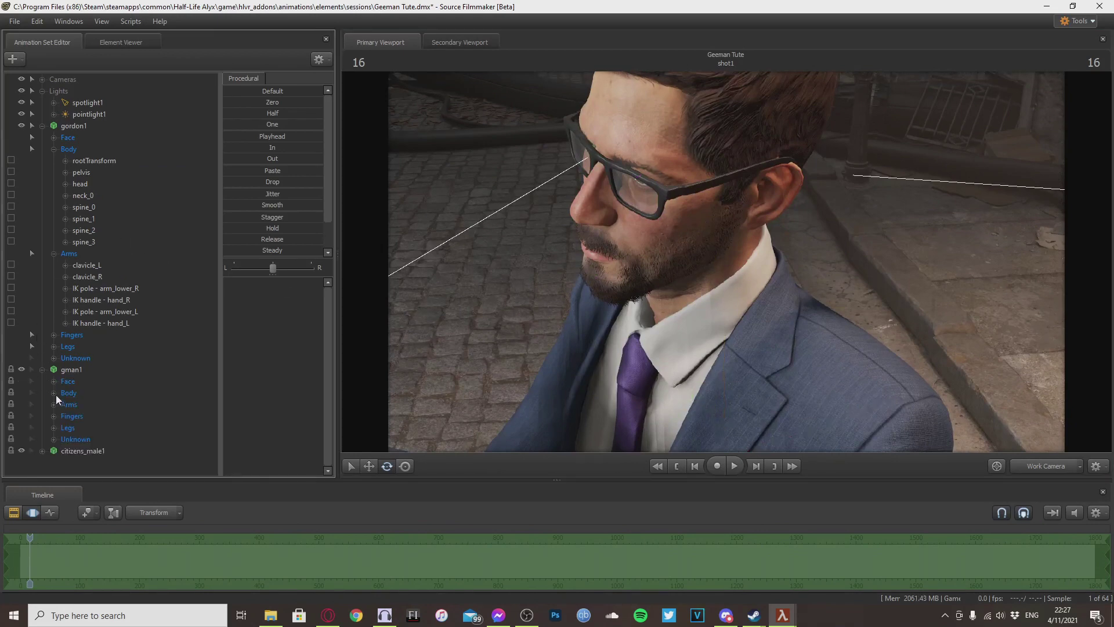
click(54, 393)
click(80, 428)
key(s)
drag(673, 255, 701, 228)
key(w)
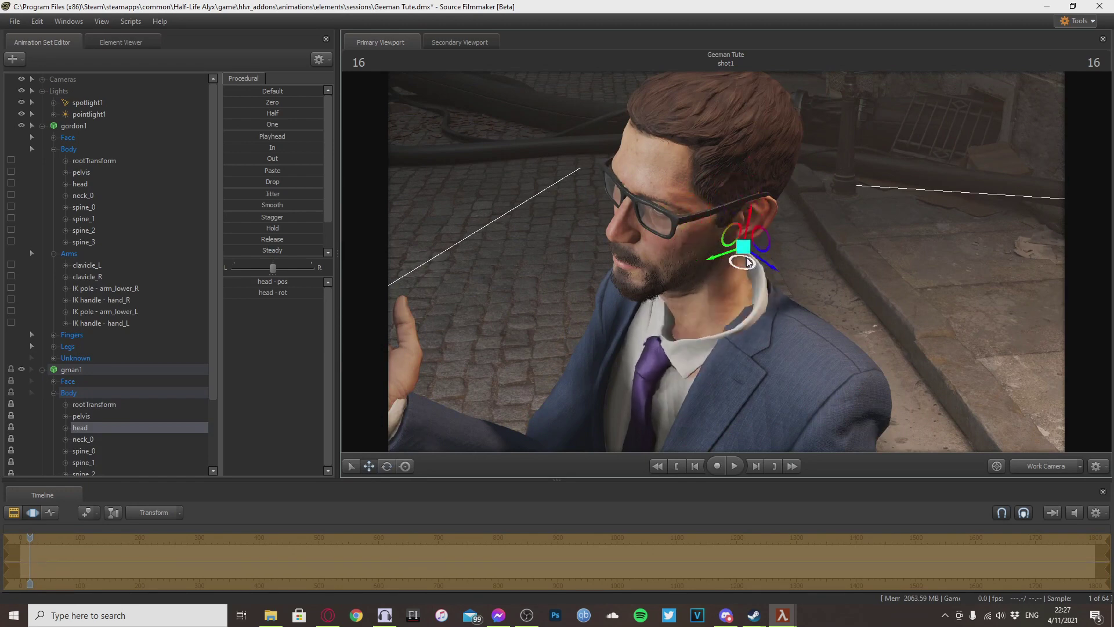
drag(747, 262, 725, 254)
drag(792, 318, 744, 260)
click(793, 318)
- Collapse the expanded gordon1 and gman1 groups and unlock the transforms of gman1 and citizens_male1
key(s)
key(w)
key(s)
key(d)
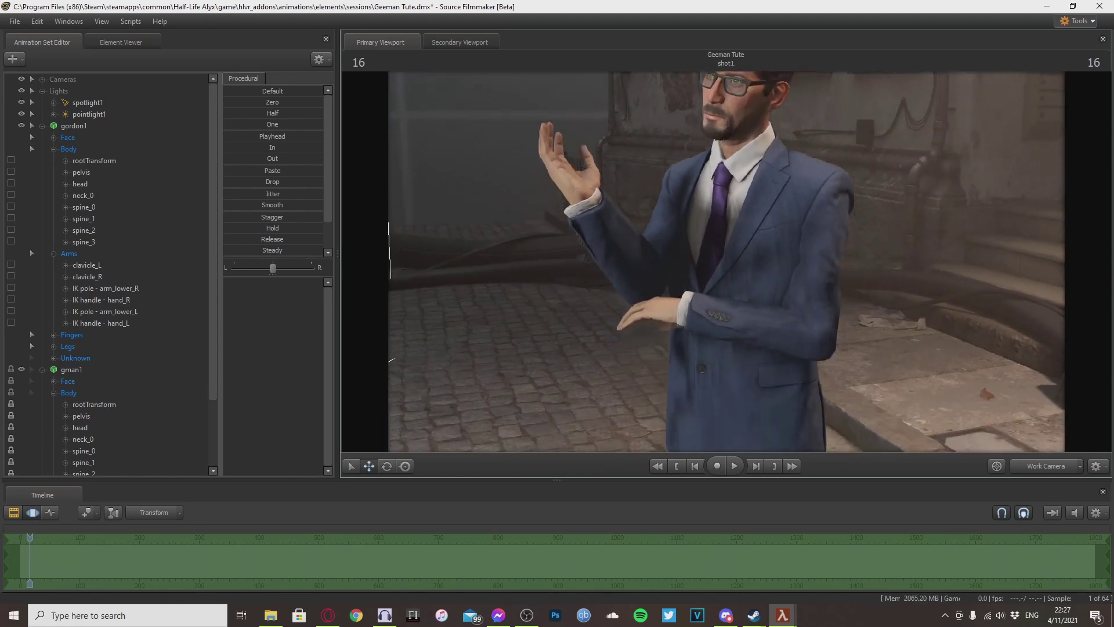
drag(681, 277, 669, 280)
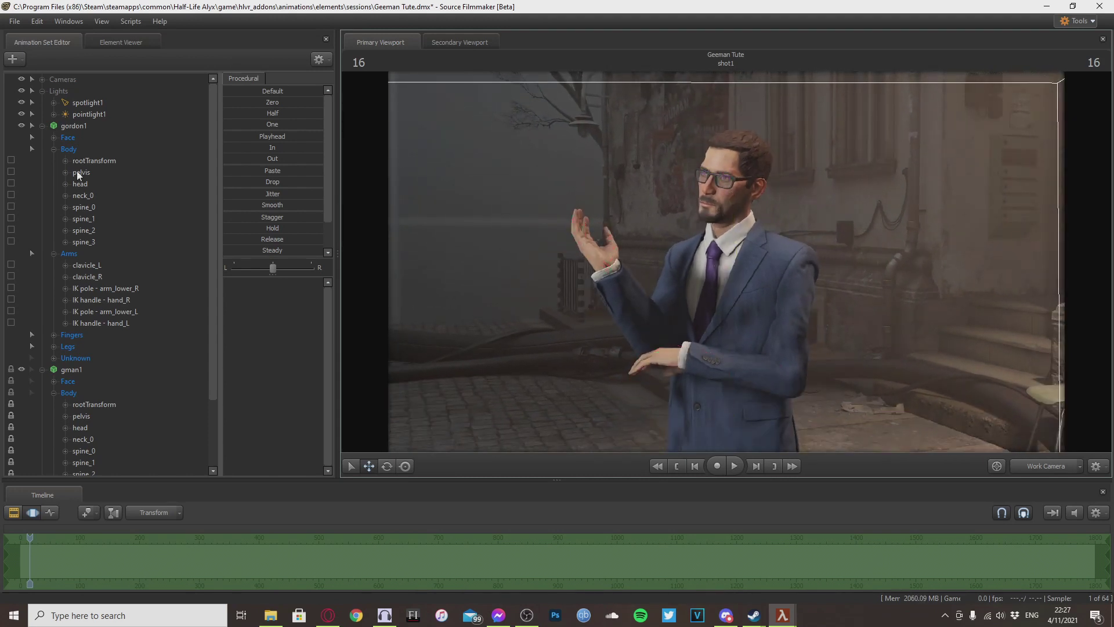
click(54, 150)
click(53, 160)
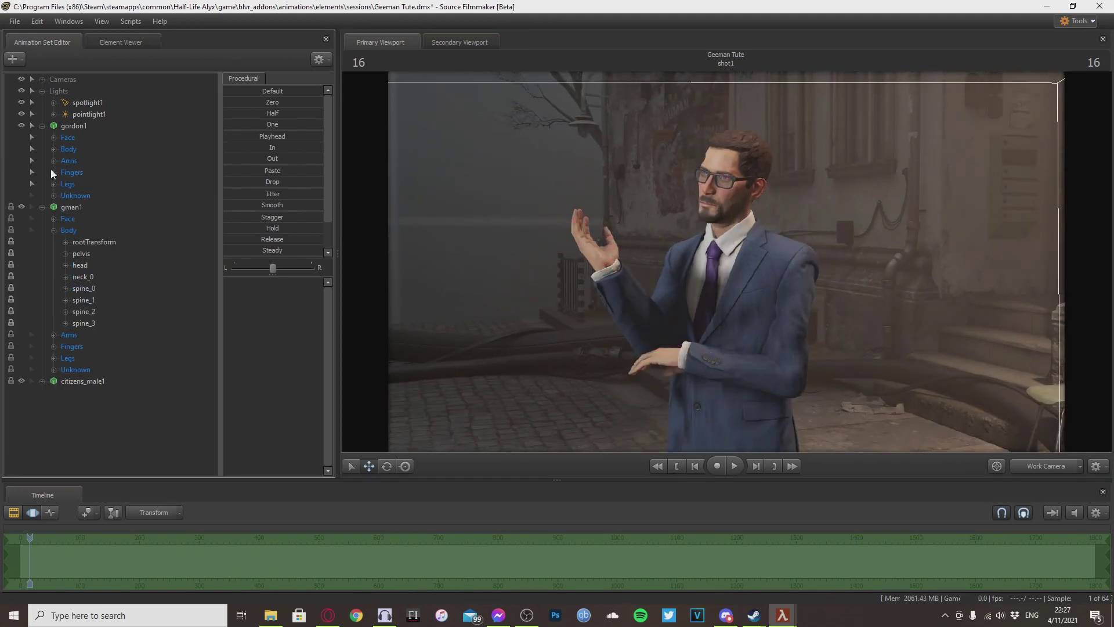
click(42, 206)
click(67, 206)
ctrl+click(71, 219)
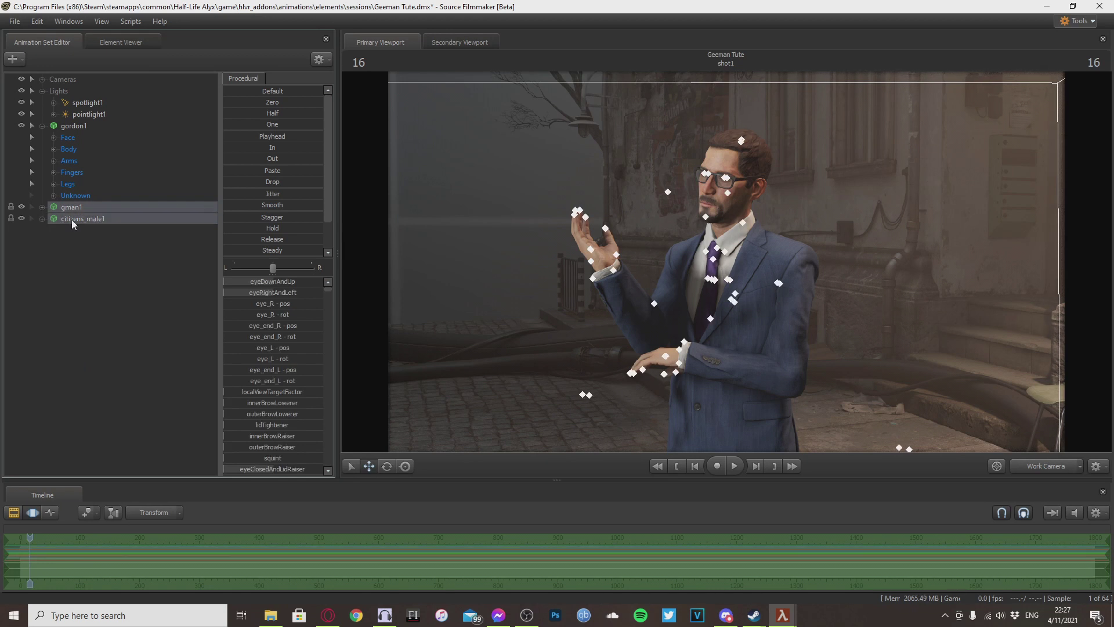
right_click(71, 219)
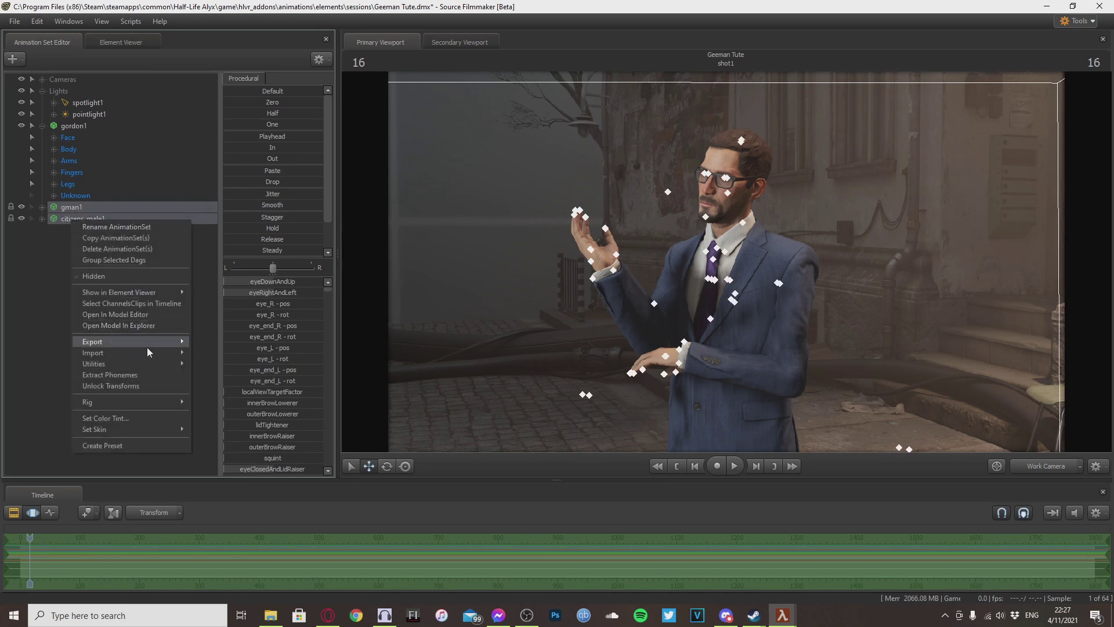
click(145, 385)
click(108, 319)
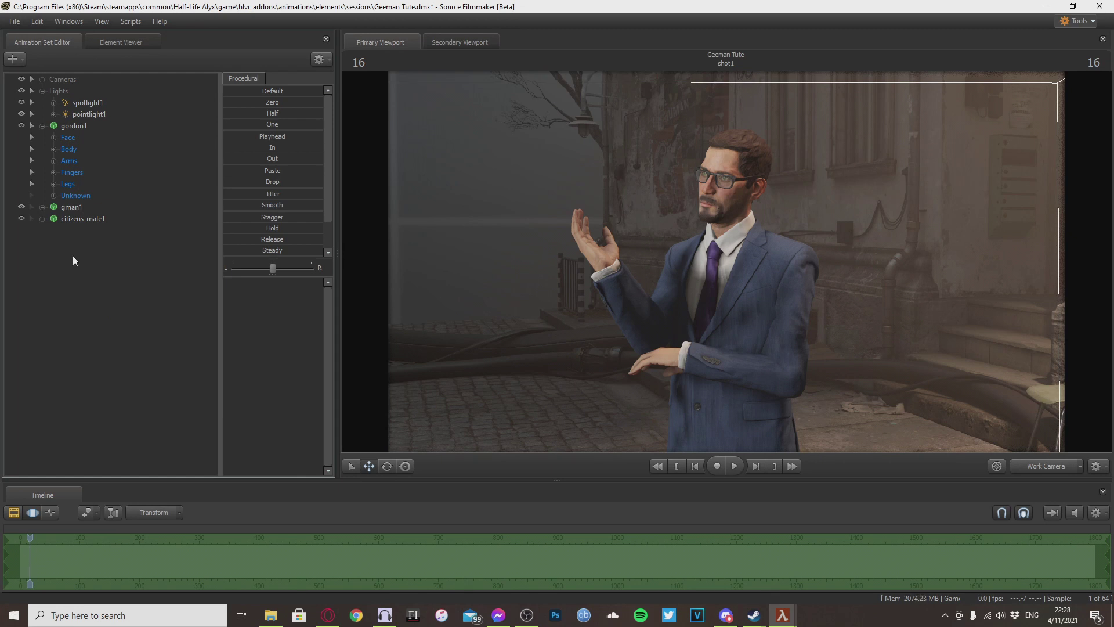
key(ctrl)
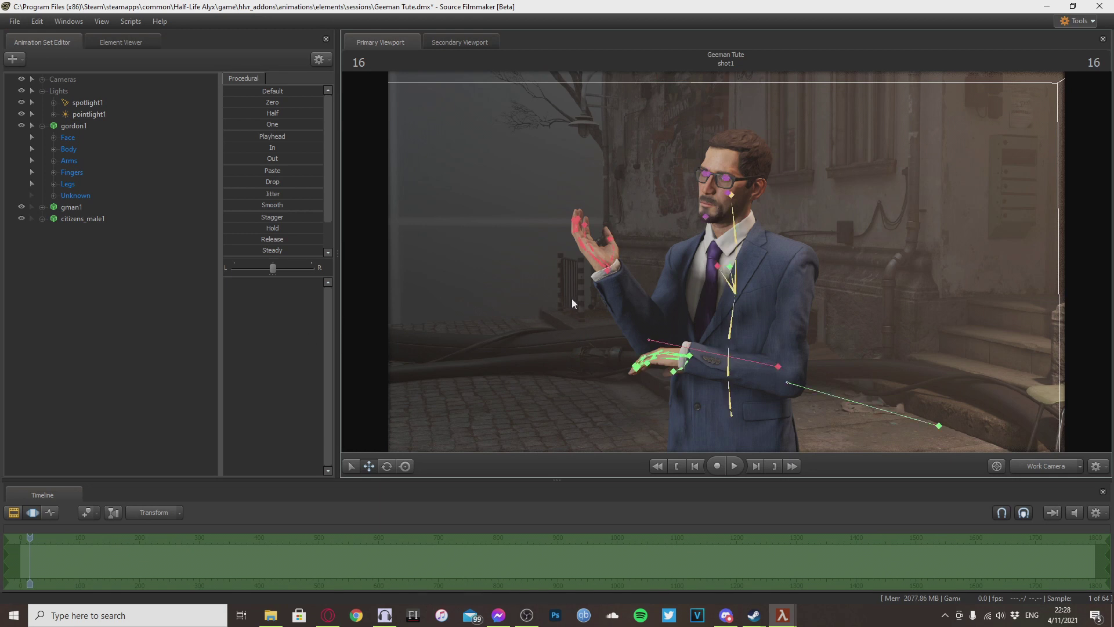
click(75, 219)
click(105, 259)
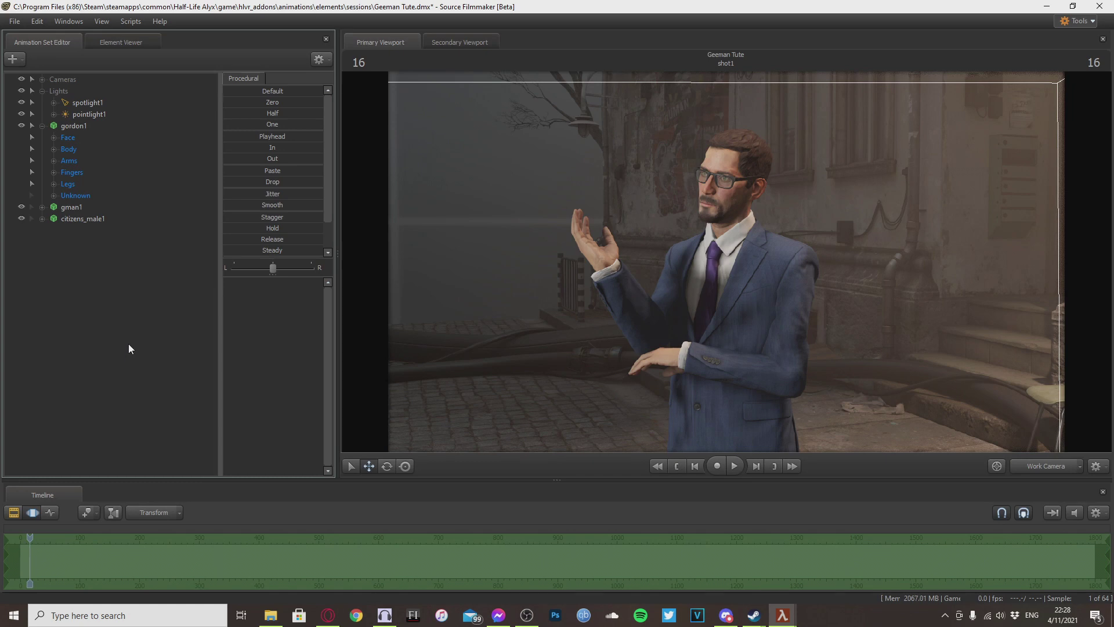
drag(499, 370, 548, 322)
key(w)
key(a)
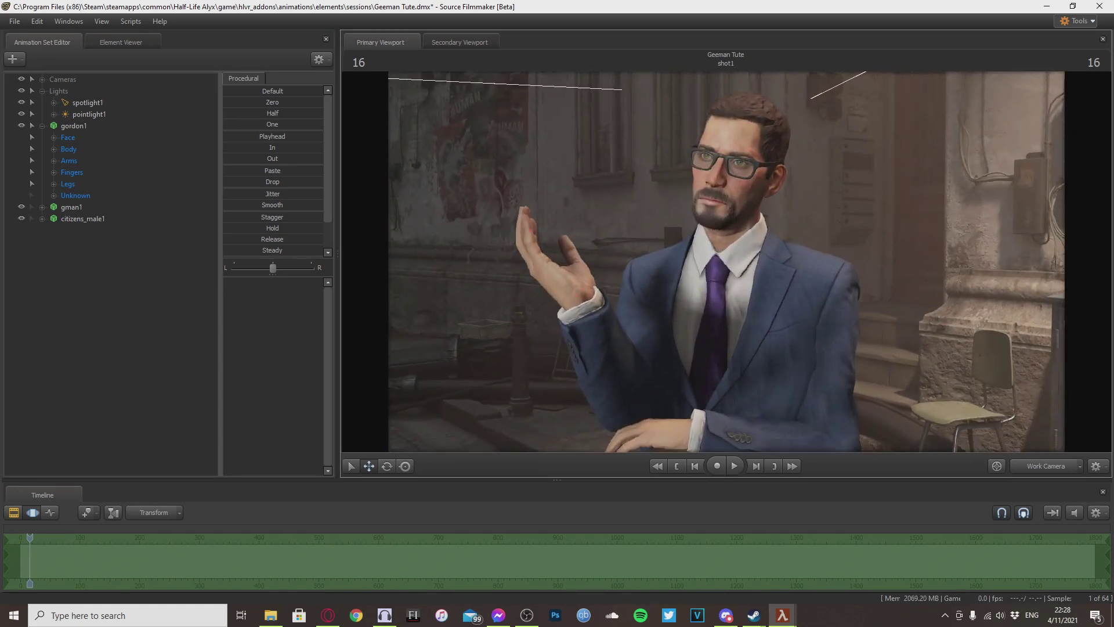
click(53, 151)
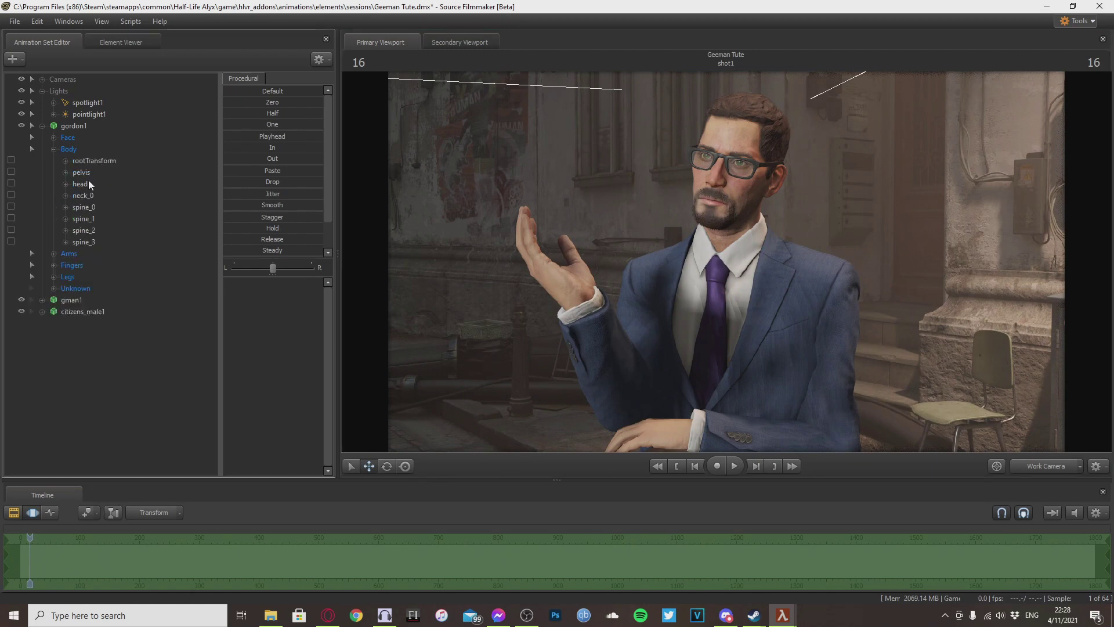
click(10, 194)
drag(721, 241, 793, 306)
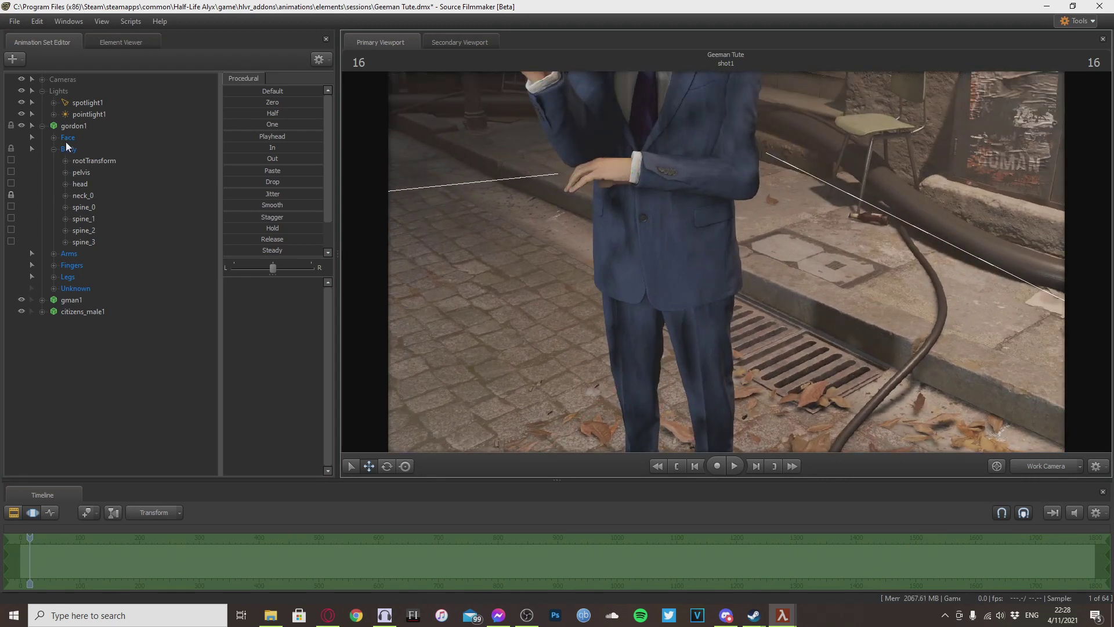
click(10, 195)
- Detach all IK constraints from gordon1 and lock its neck_0 control
click(74, 124)
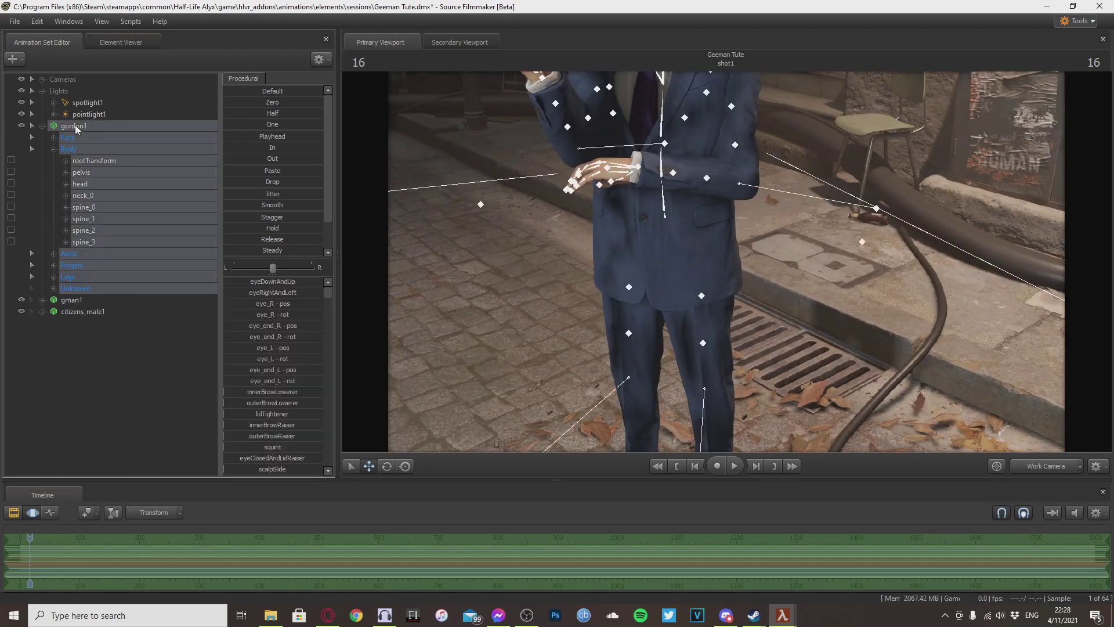
right_click(75, 124)
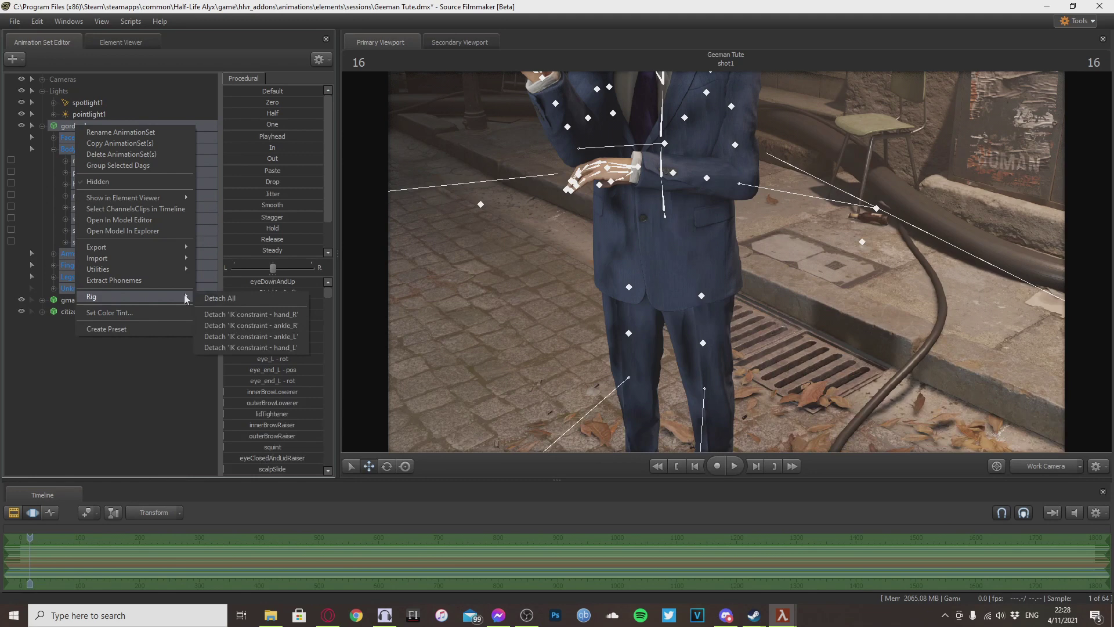
click(215, 297)
drag(506, 377, 501, 294)
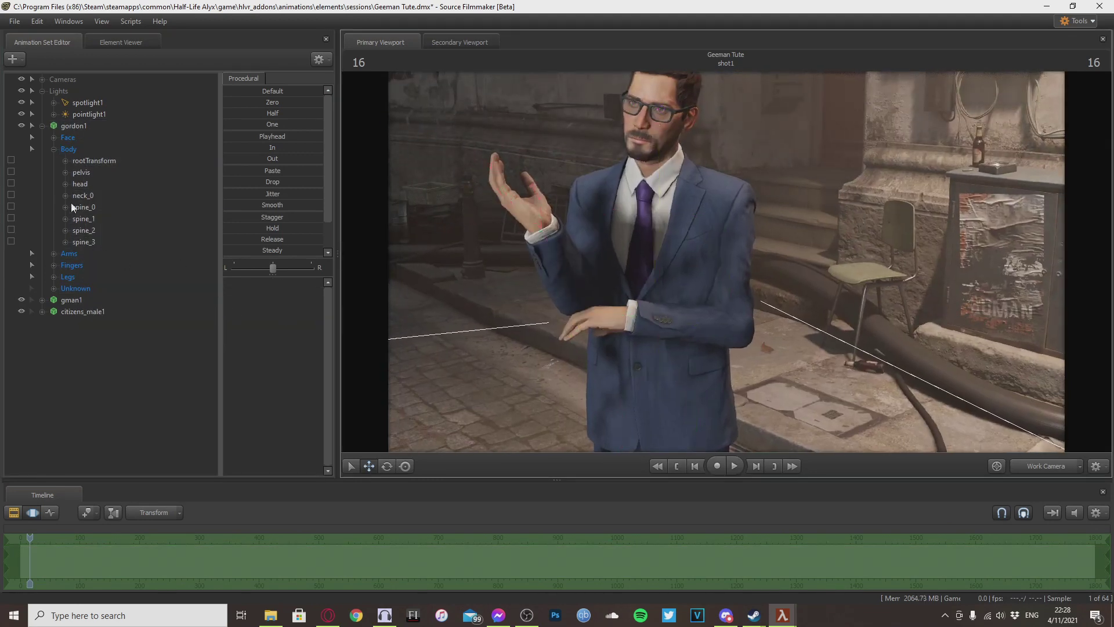
click(10, 195)
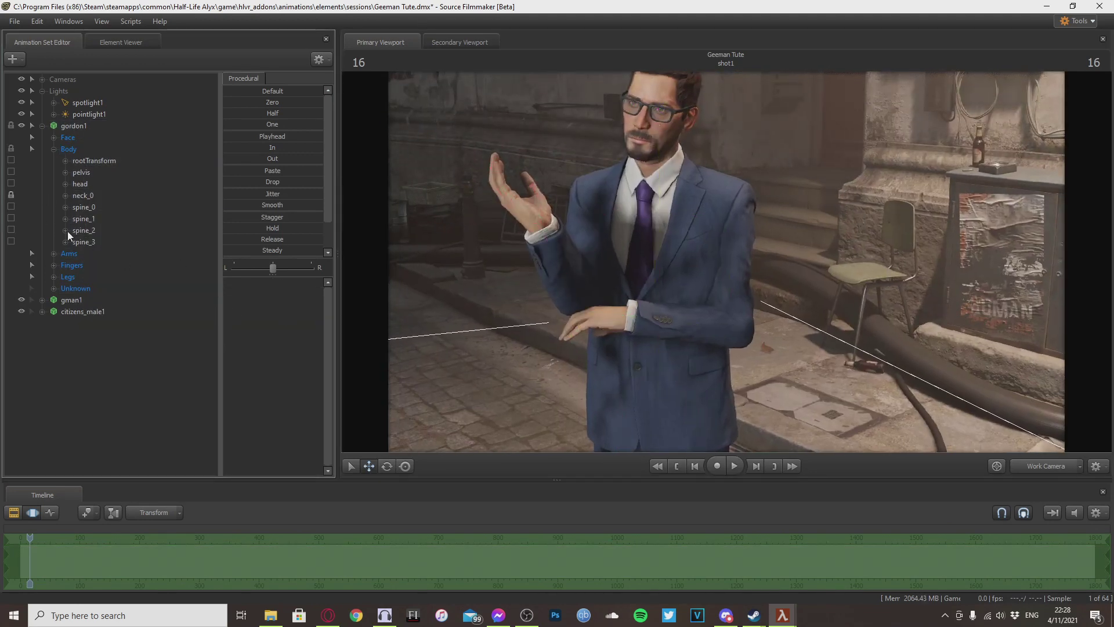
- Move gordon1's pelvis up and back from the suited body while neck_0 stays locked
click(77, 176)
alt+drag(696, 385, 690, 435)
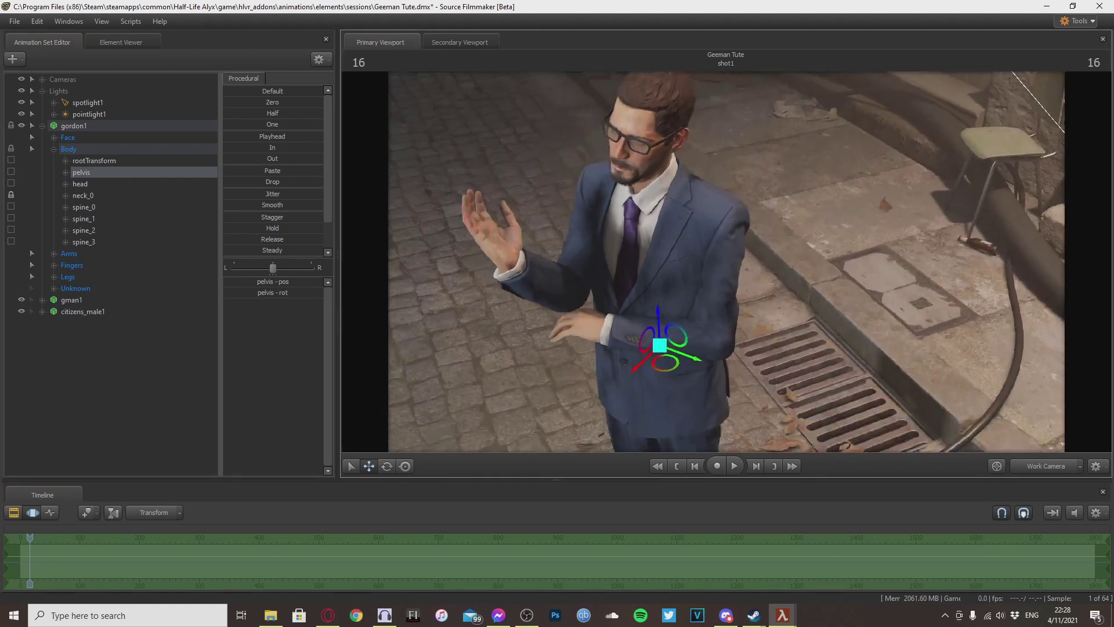
drag(661, 369, 663, 302)
mouse_move(698, 353)
alt+mouse_down()
mouse_move(704, 377)
mouse_move(705, 342)
alt+mouse_up()
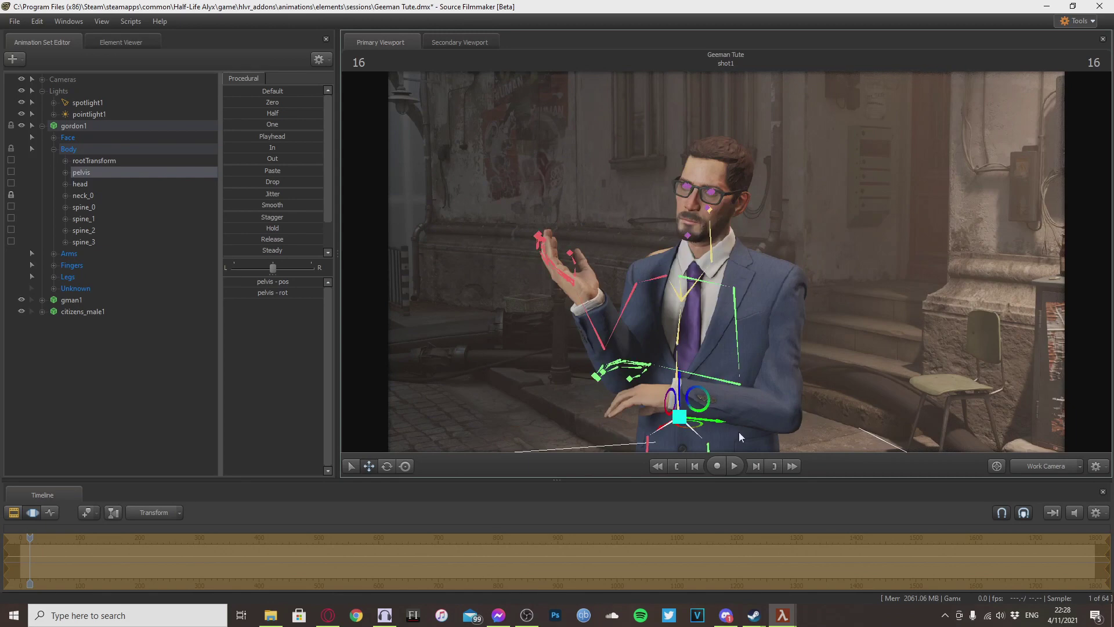
mouse_move(739, 431)
mouse_down()
mouse_move(729, 517)
mouse_move(761, 467)
mouse_move(733, 432)
mouse_up()
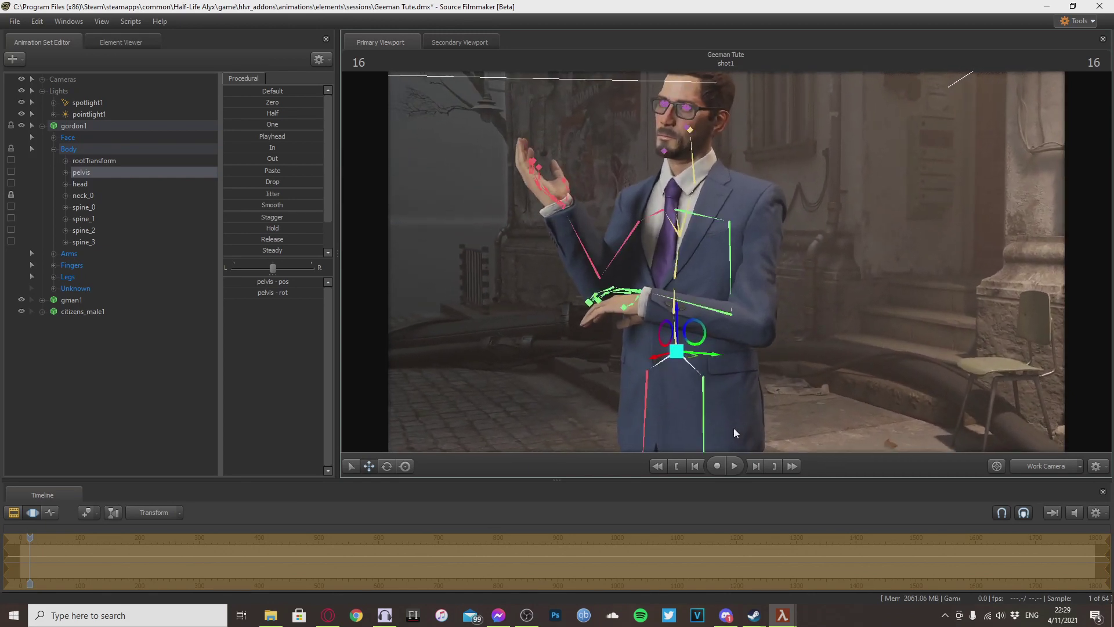
drag(603, 377, 606, 408)
drag(757, 342, 722, 255)
key(e)
key(ctrl)
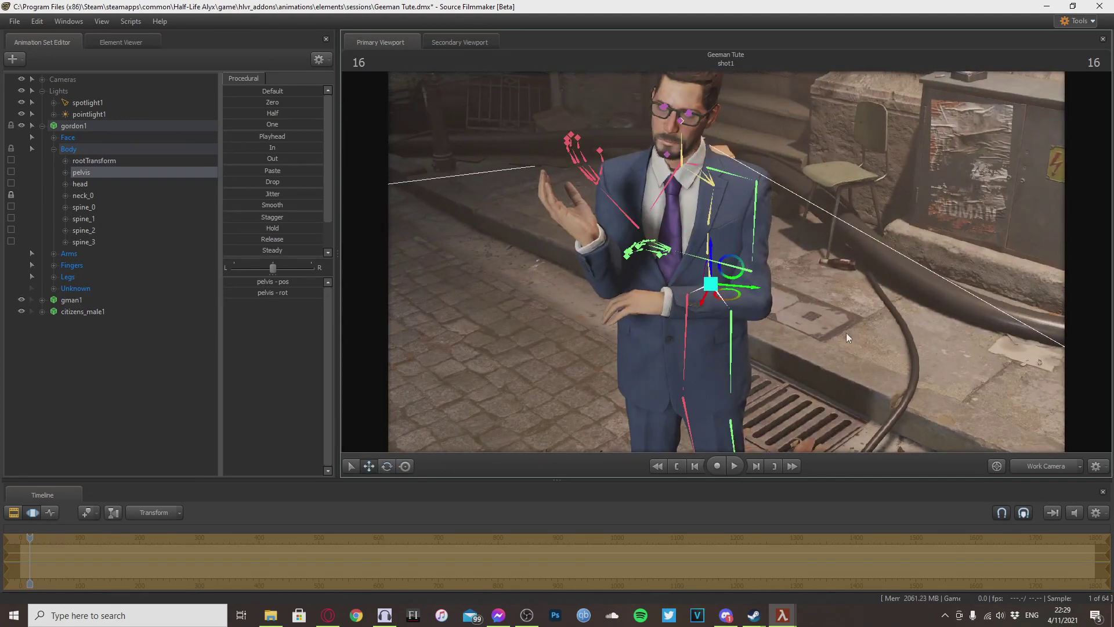
- Examine the offset gordon1 skeleton and the neck geometry from the front, side and rear
click(844, 328)
drag(813, 350, 784, 333)
ctrl+click(742, 235)
alt+drag(742, 235, 760, 197)
ctrl+click(818, 363)
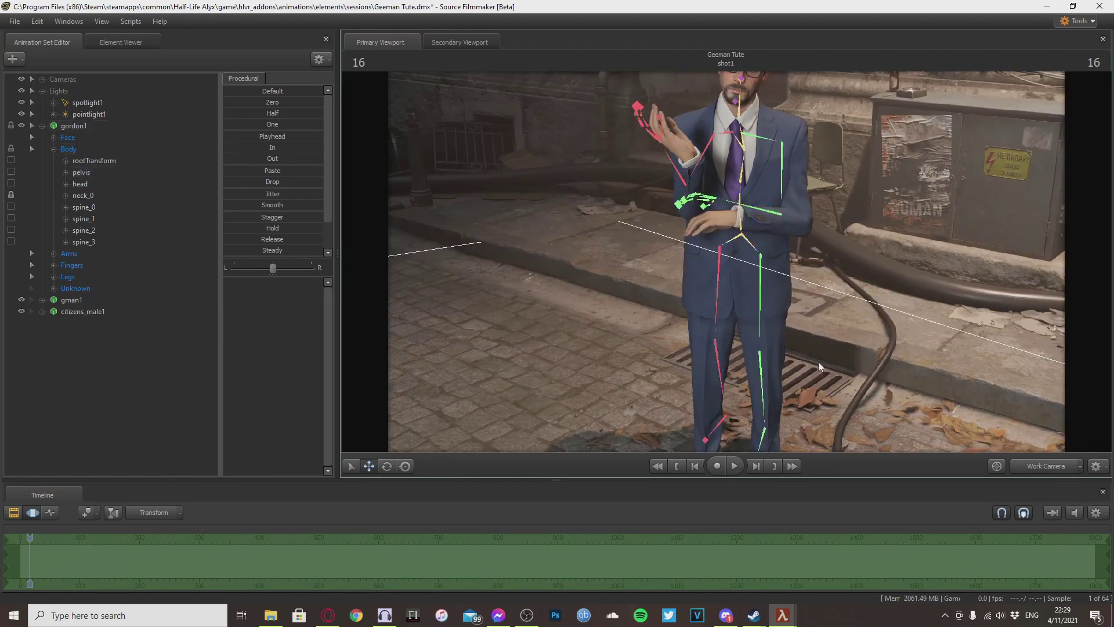
drag(818, 367, 818, 293)
key(w)
key(s)
ctrl+click(685, 302)
alt+drag(760, 323, 662, 348)
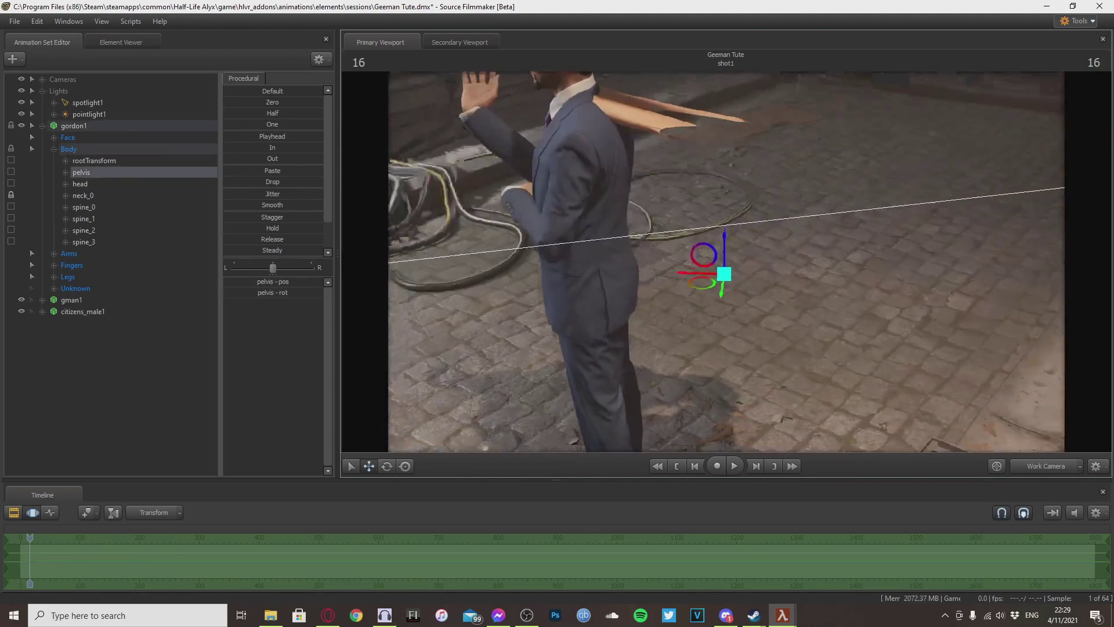
drag(702, 301, 816, 353)
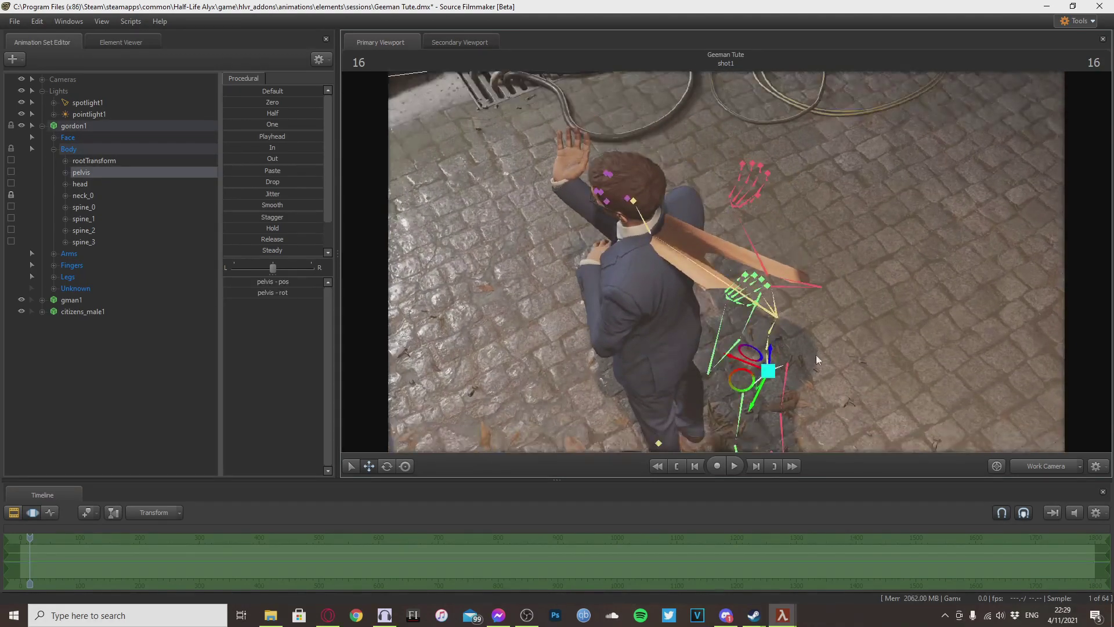
- Reposition gordon1's pelvis closer to the suit to reduce the stretched neck geometry behind it
ctrl+click(847, 360)
ctrl+click(765, 376)
alt+drag(805, 399, 739, 419)
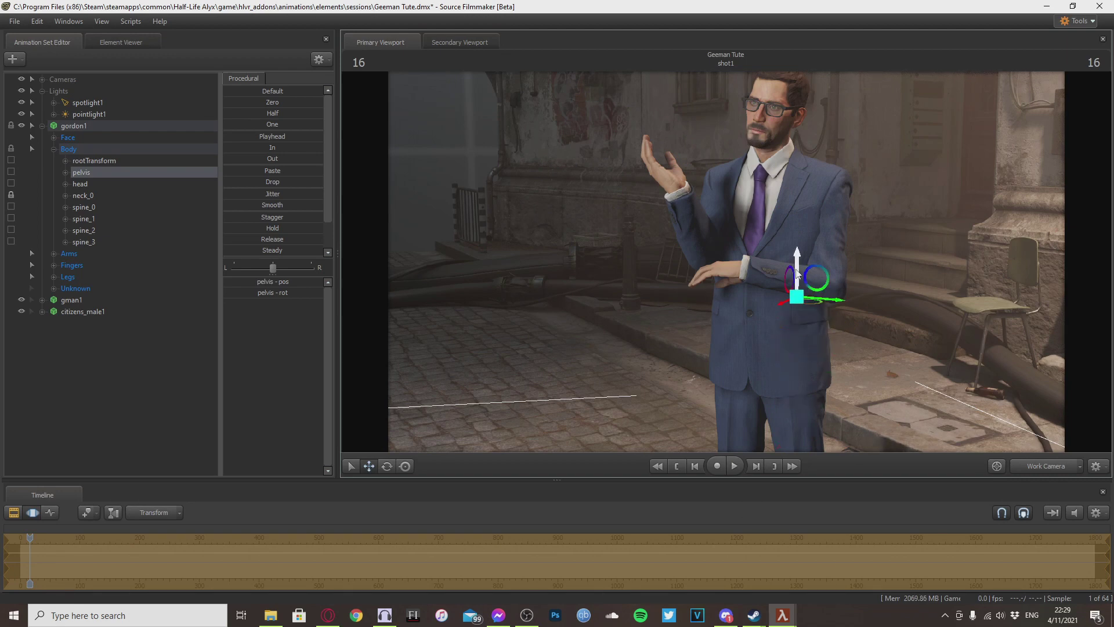
drag(824, 290, 699, 313)
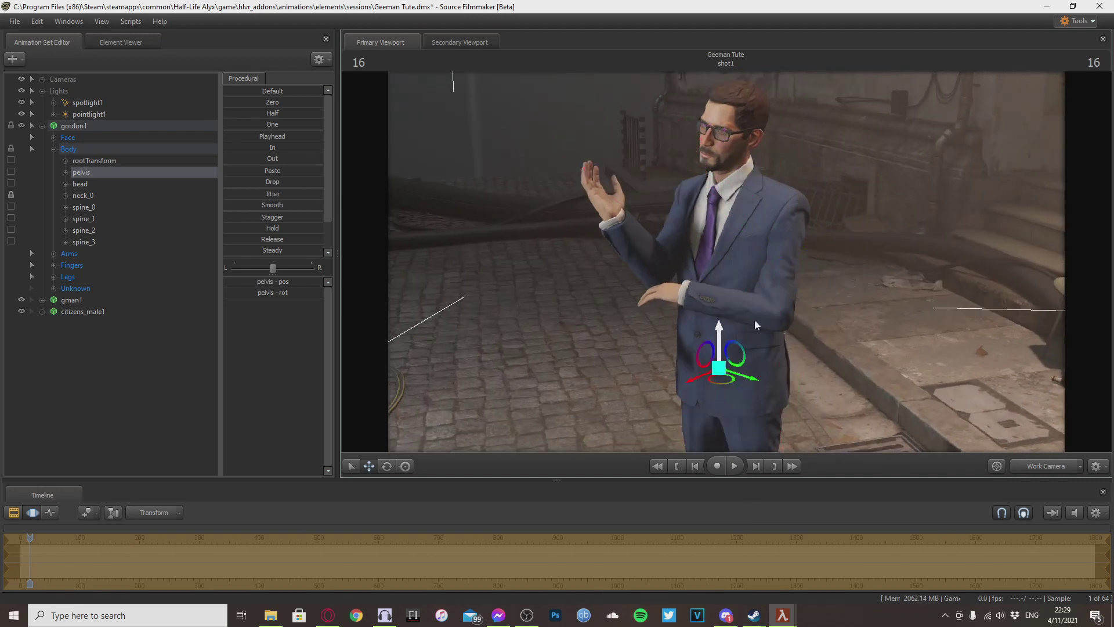
ctrl+drag(724, 306, 776, 295)
alt+drag(776, 295, 794, 258)
- Frame the suited figure from the thighs up through camera2 and raise gordon1's pelvis slightly
click(1053, 470)
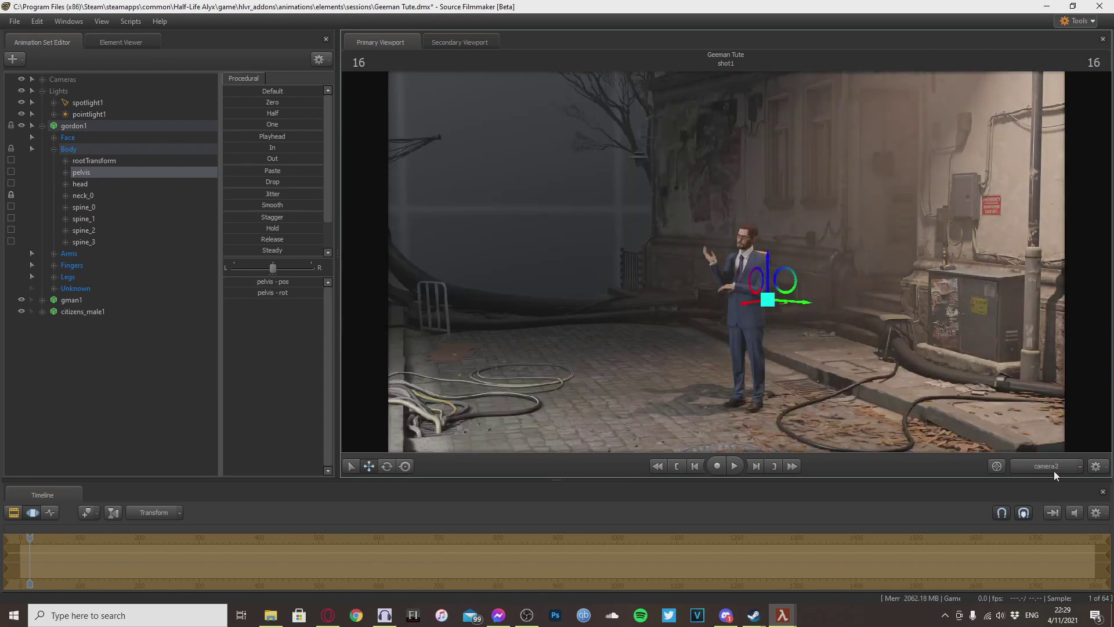
click(61, 78)
key(w)
drag(751, 279, 783, 268)
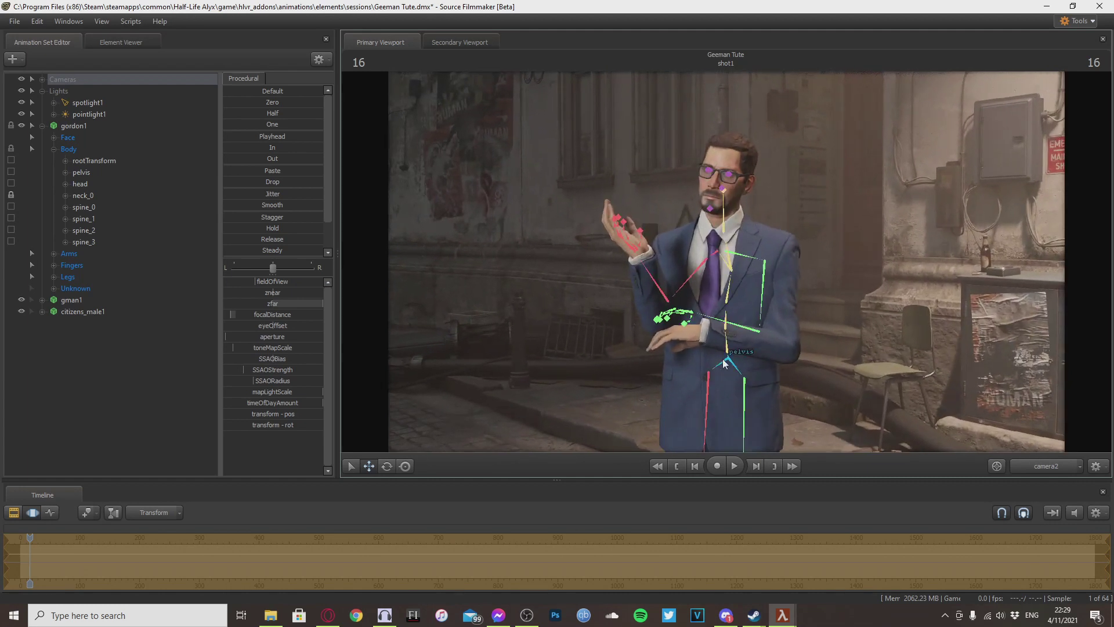
click(746, 362)
mouse_move(747, 363)
mouse_down()
mouse_move(751, 333)
mouse_move(751, 387)
mouse_move(752, 328)
mouse_move(750, 346)
mouse_up()
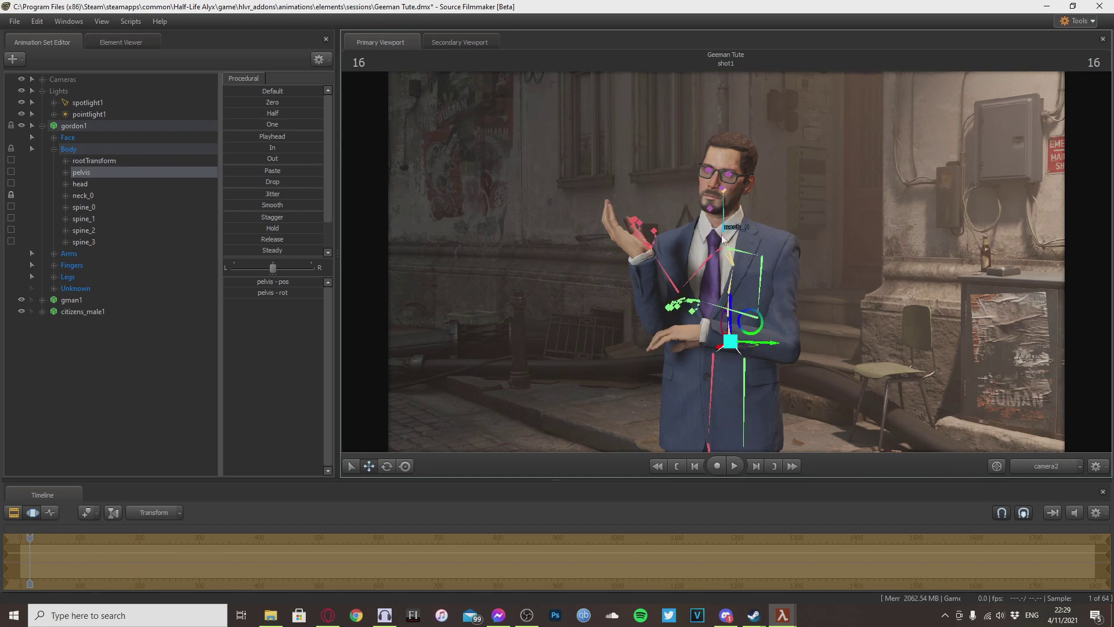
- Shift gordon1's pelvis farther behind the suit using the Work Camera, and return to the camera2 view
click(1036, 469)
key(w)
drag(924, 389, 875, 362)
key(e)
drag(836, 325, 781, 273)
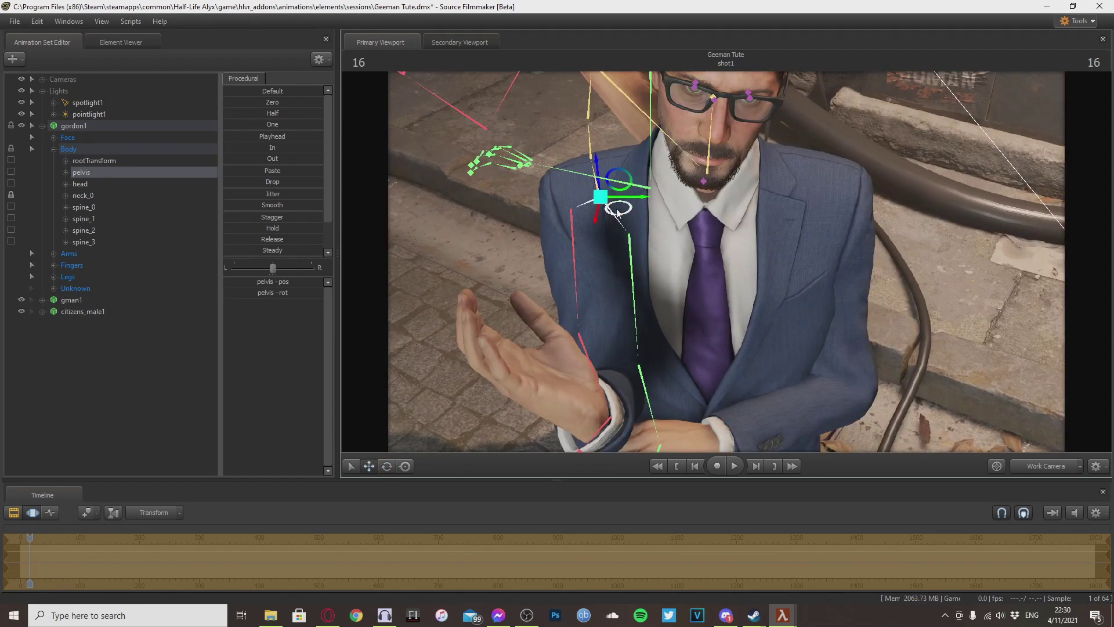
drag(619, 211, 708, 152)
drag(608, 230, 611, 234)
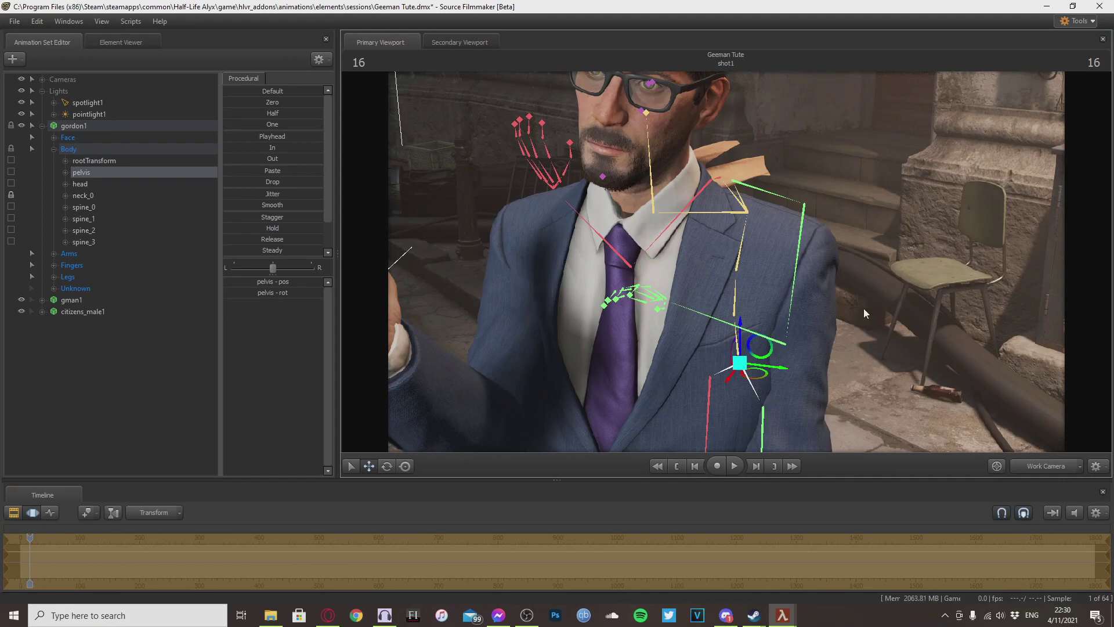
drag(862, 308, 842, 304)
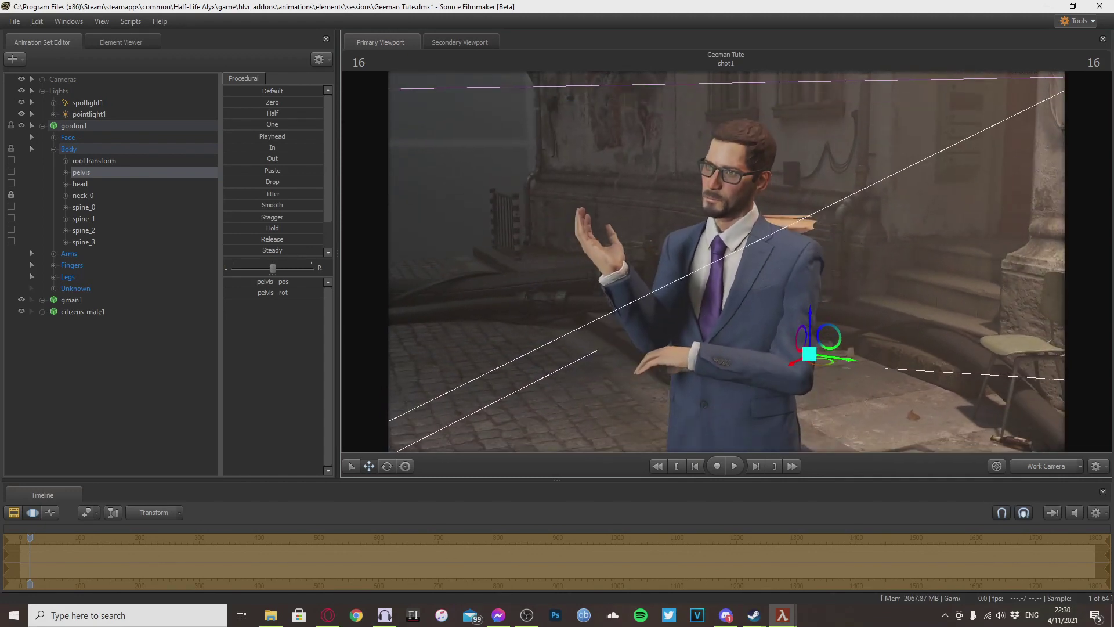
click(873, 331)
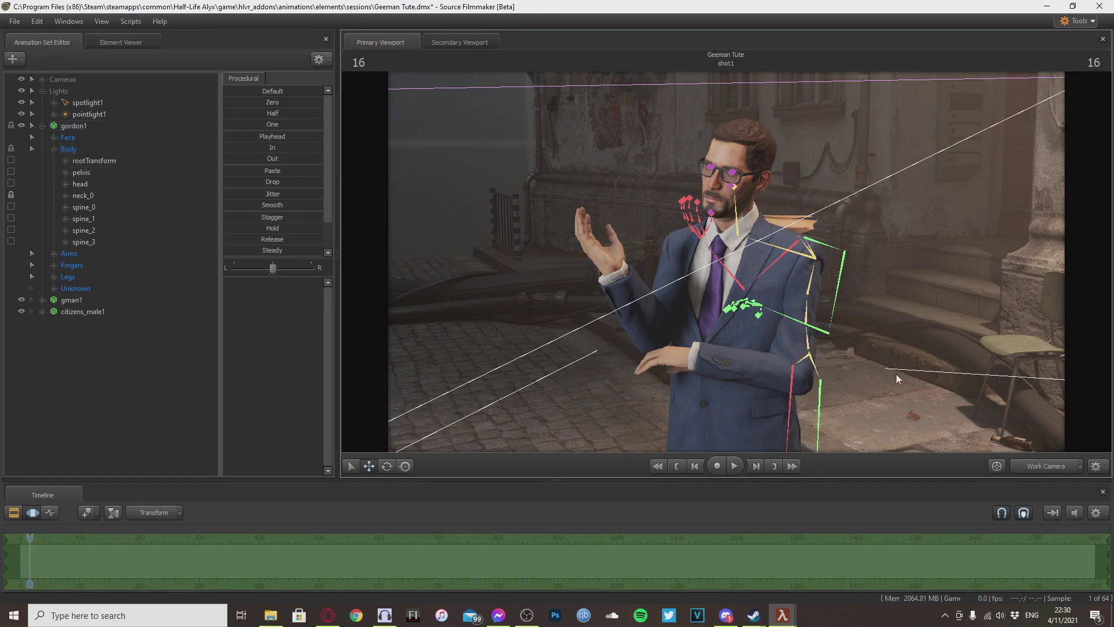
click(1049, 465)
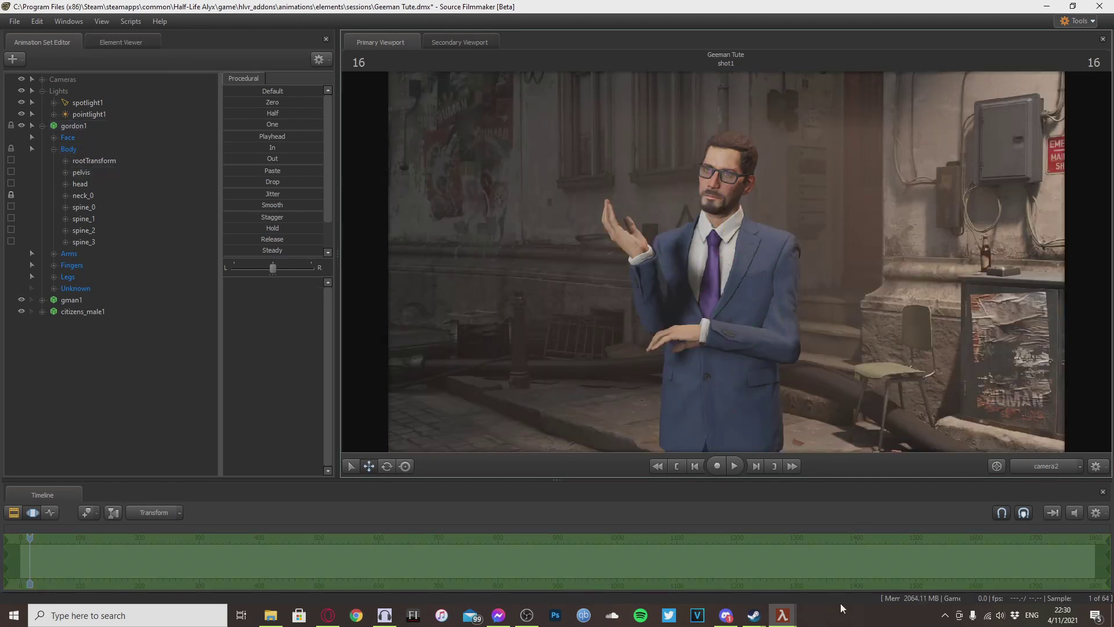